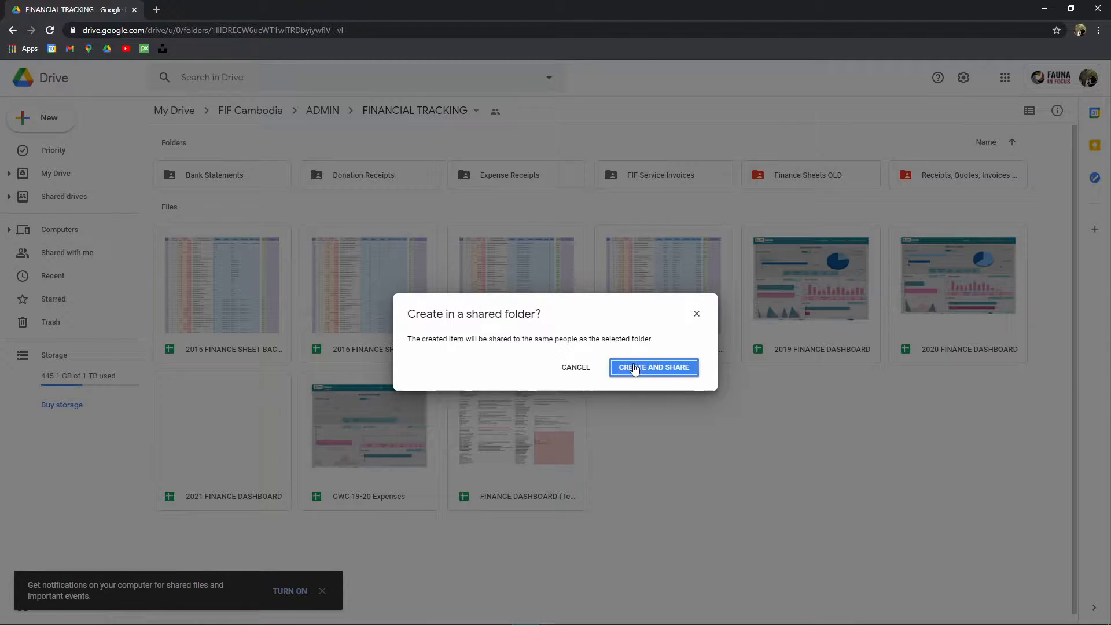
- Create the new spreadsheet in the shared folder and rename it Test Spreadsheet
left_click(636, 368)
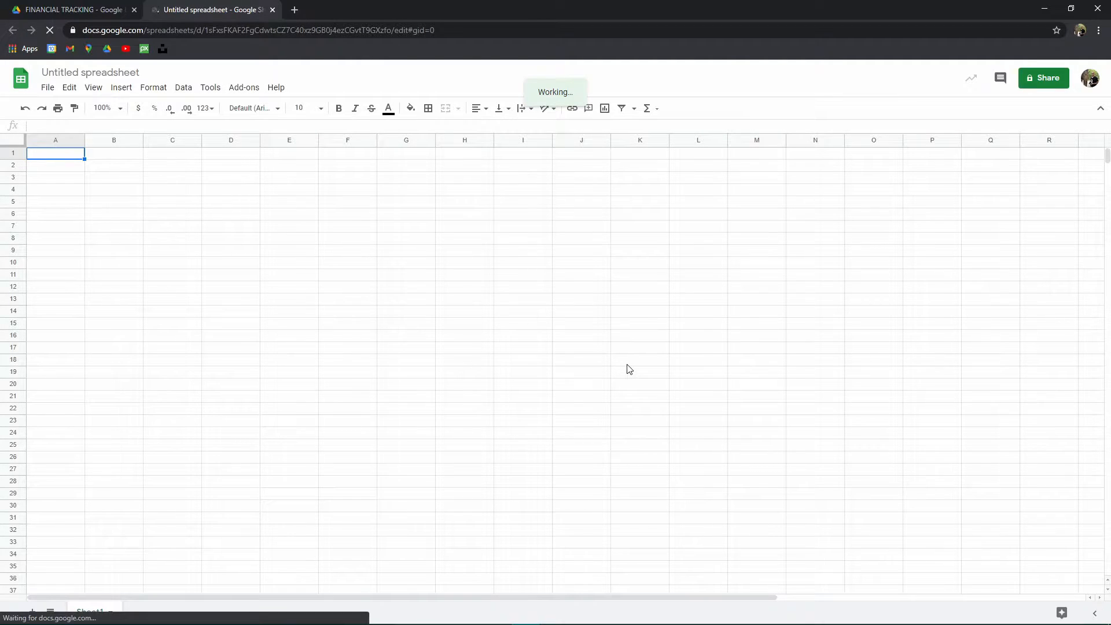
left_click(128, 74)
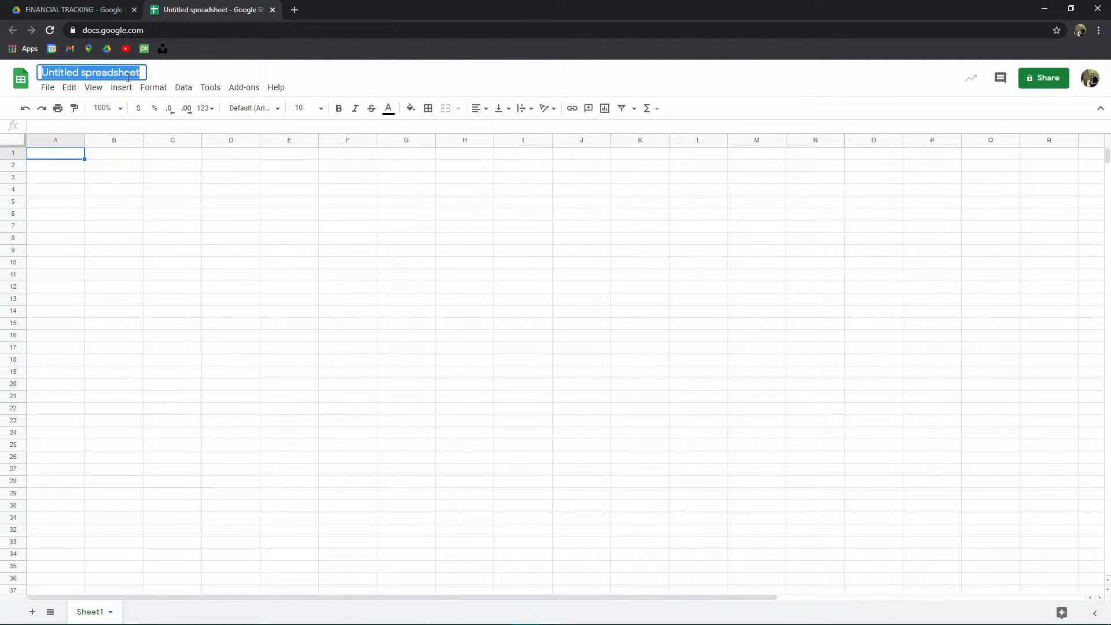
type("Test Spre")
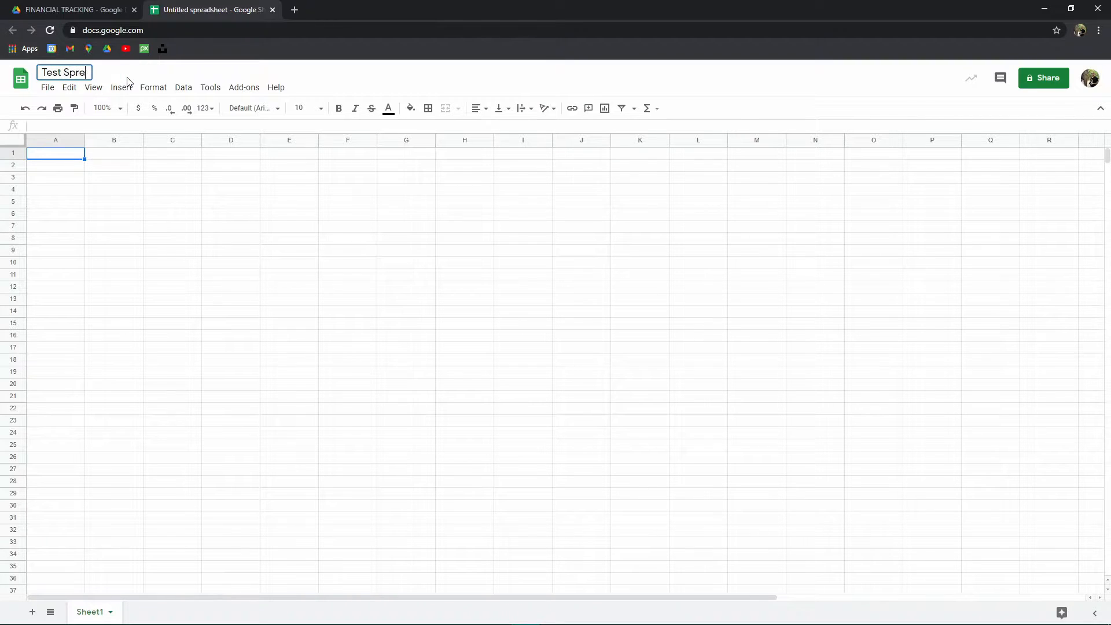
type("adsheet")
left_click(168, 206)
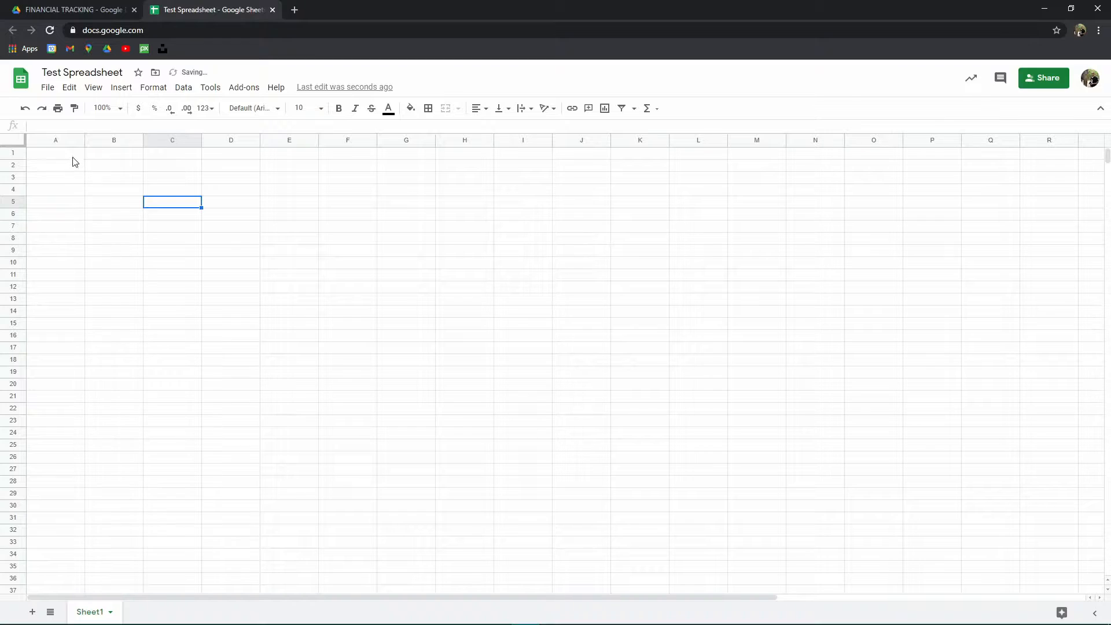
- Select individual cells, columns D and F, and rows 11 and 16 to explore the grid
left_click(73, 167)
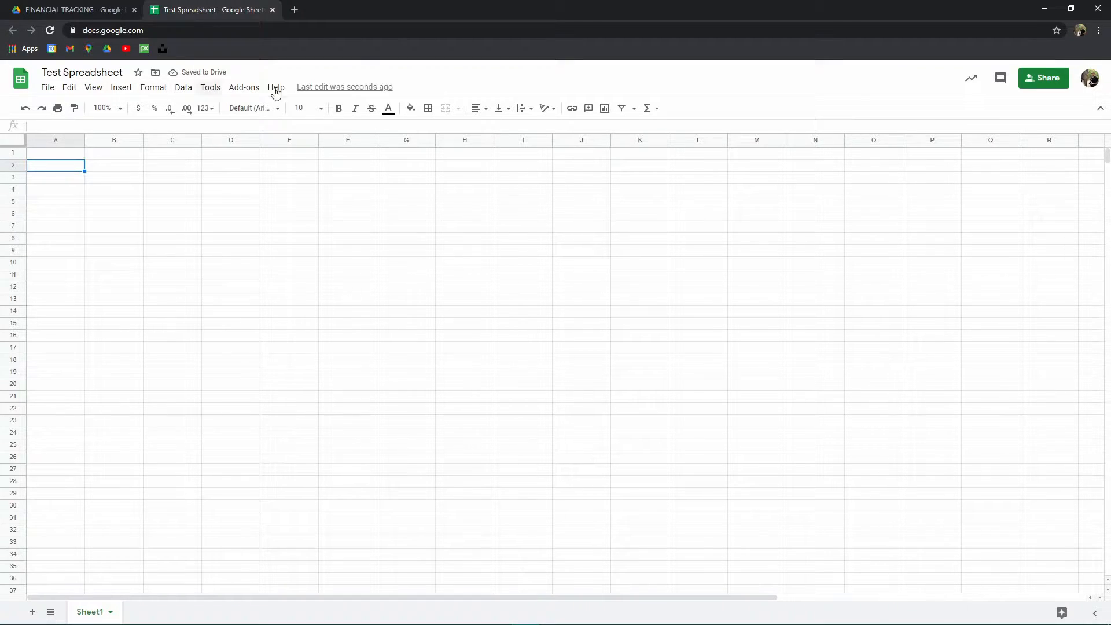
left_click(344, 201)
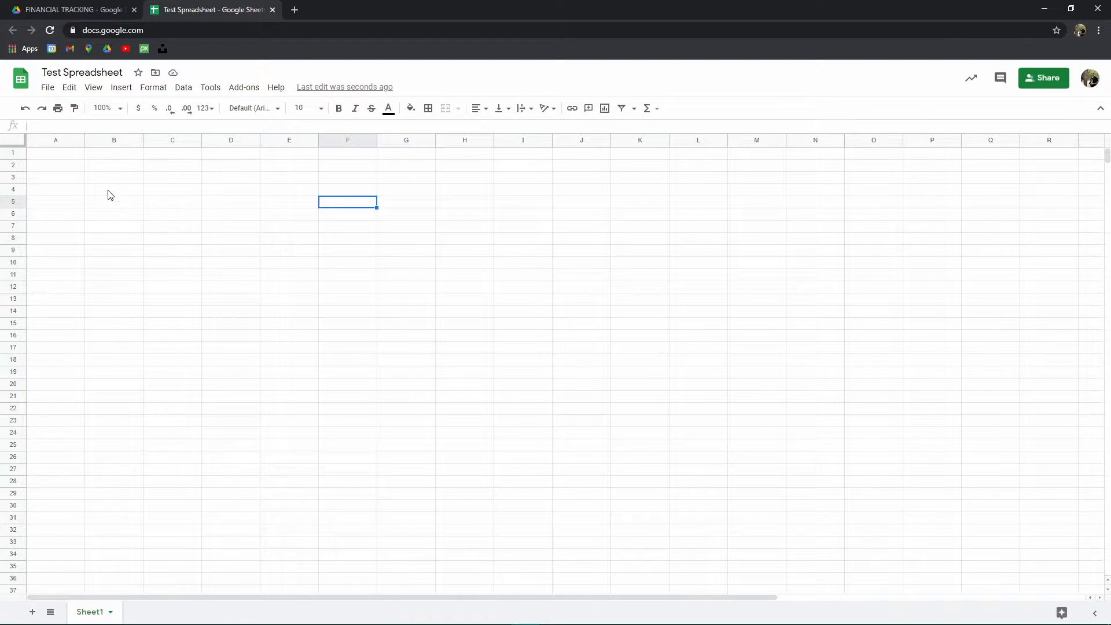
left_click(54, 143)
left_click(213, 142)
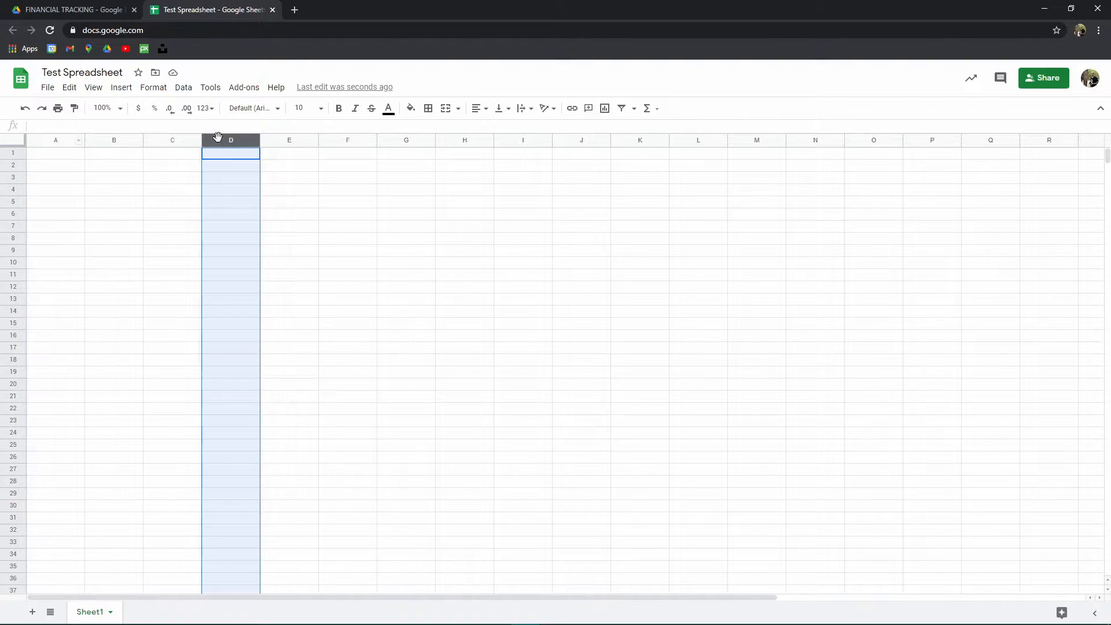
left_click(360, 140)
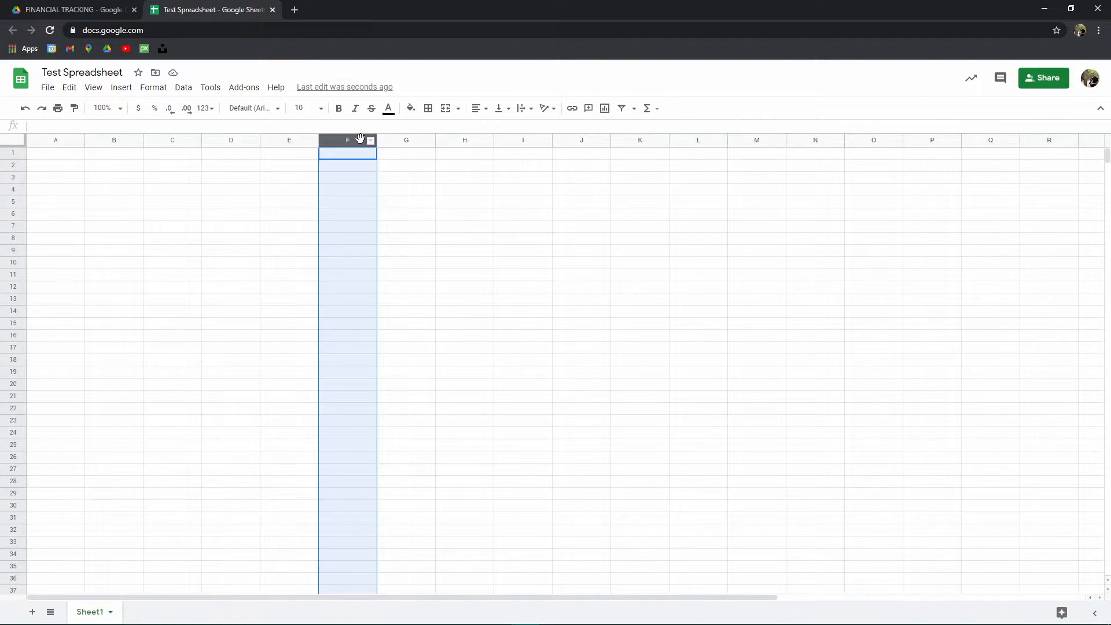
left_click(15, 175)
left_click(12, 274)
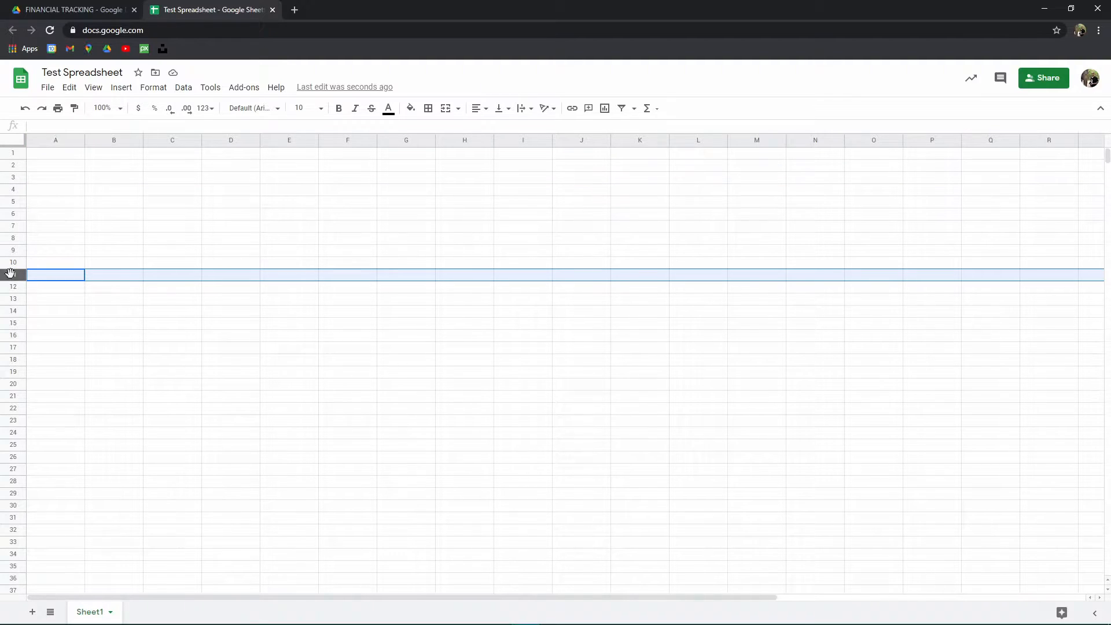
left_click(11, 336)
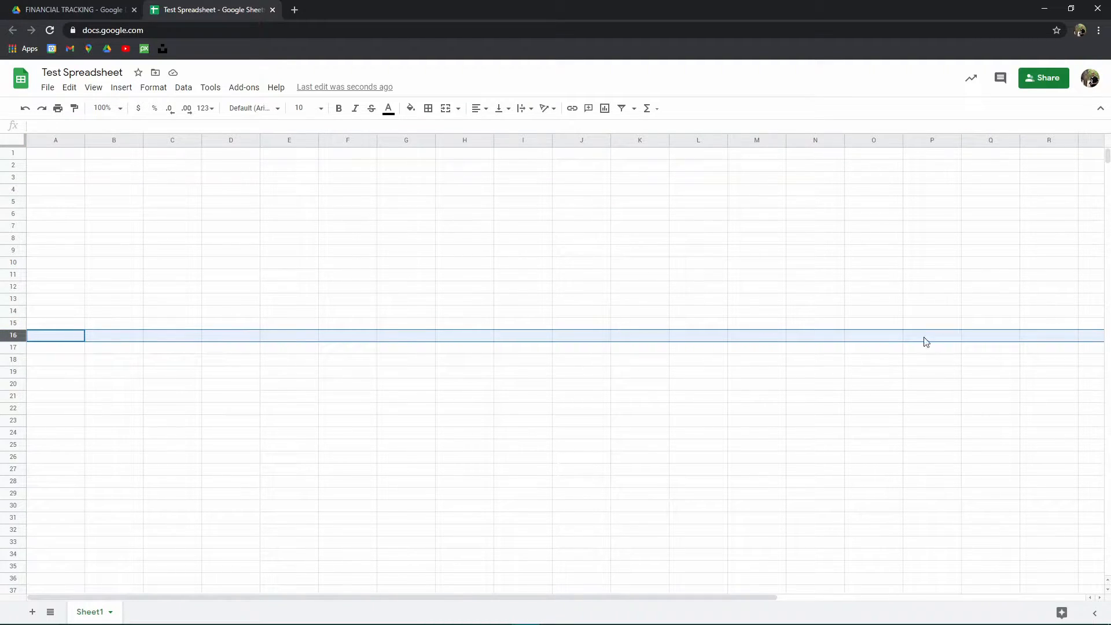
- Select column H, row 1 and a range across row 1 to explore selections
left_click(467, 142)
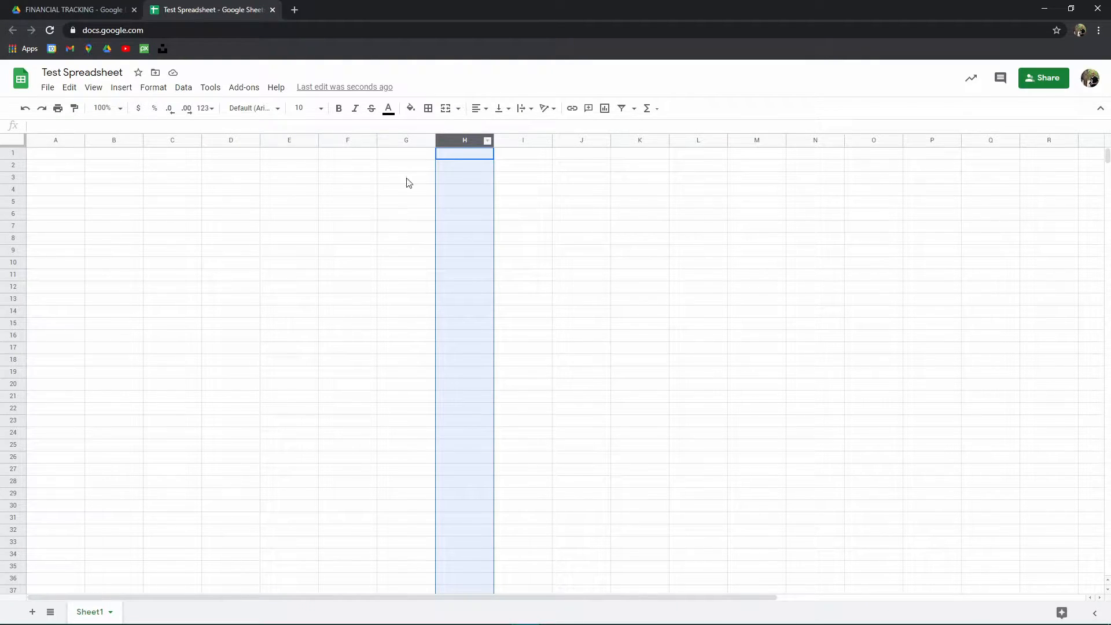
left_click(275, 201)
left_click(49, 156)
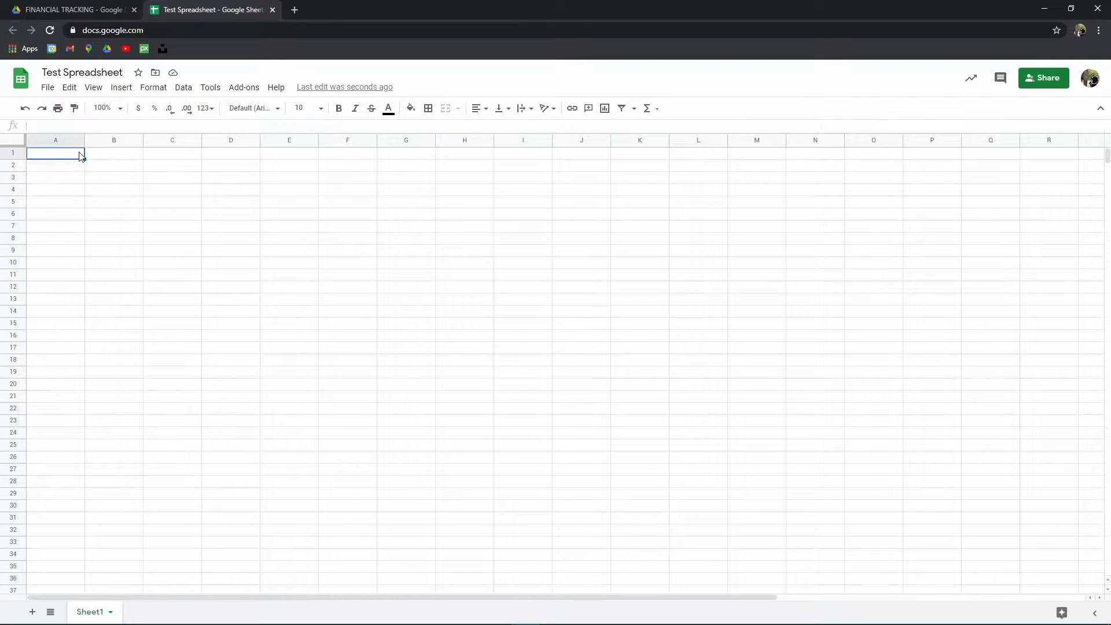
left_click(21, 154)
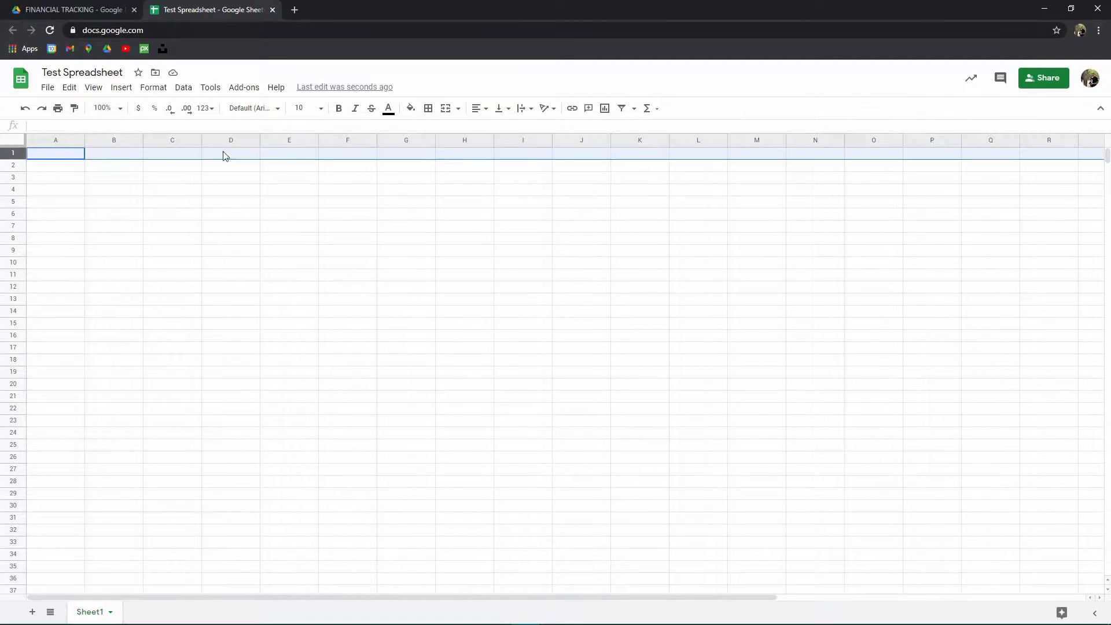
left_click(784, 168)
left_click_drag(66, 153, 1052, 161)
left_click(58, 159)
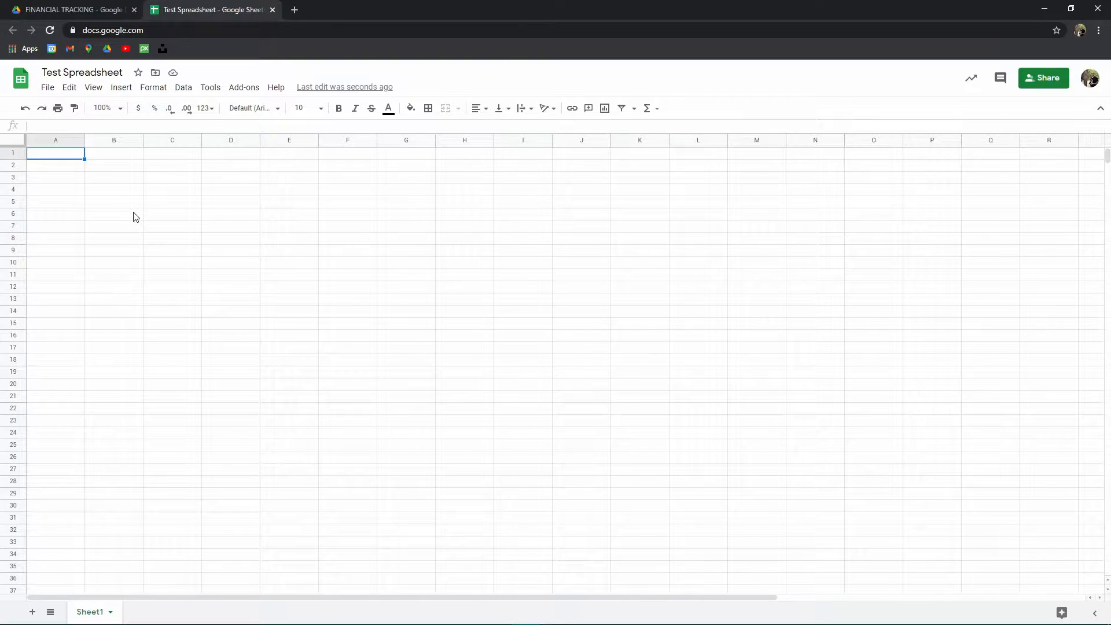
- Enter the headers Date, Item and Cost Per in cells A1 to C1
type("Date")
key("Tab")
type("Item")
key("Tab")
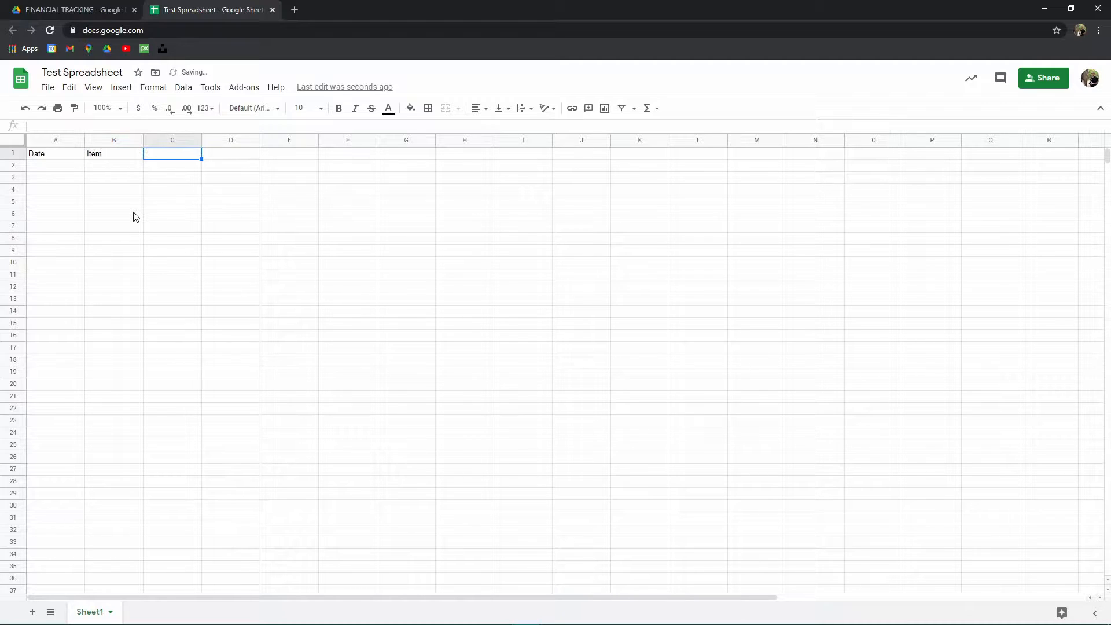
type("Cost Per")
key("Tab")
- Add the headers Units and Total in cells D1 and E1
type("Unite")
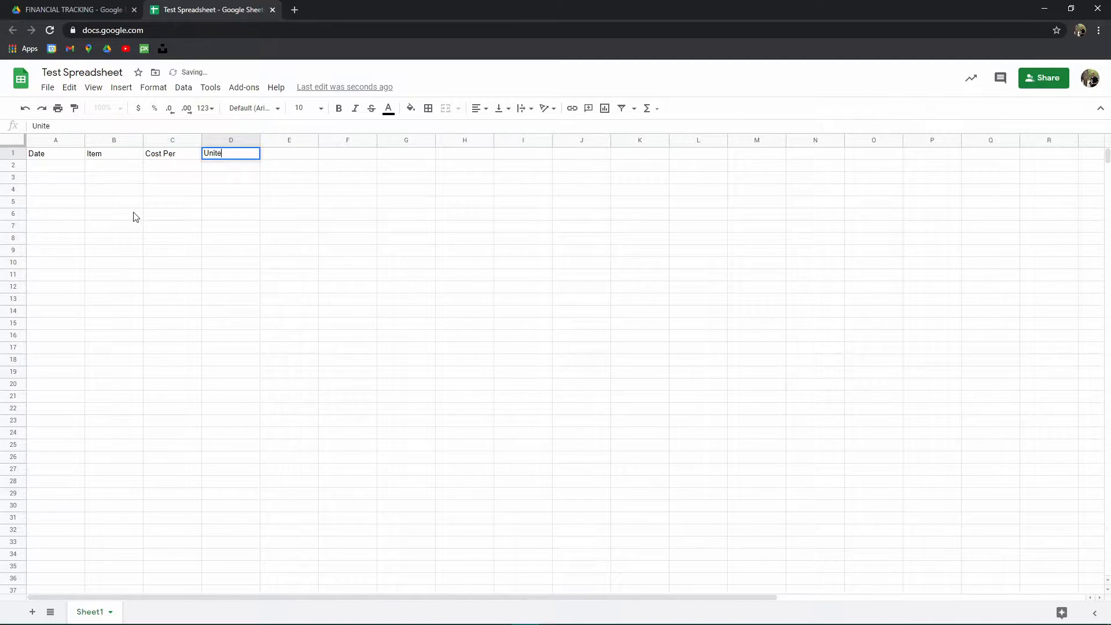
key("BackSpace")
type("s")
key("Tab")
type("Total")
key("Tab")
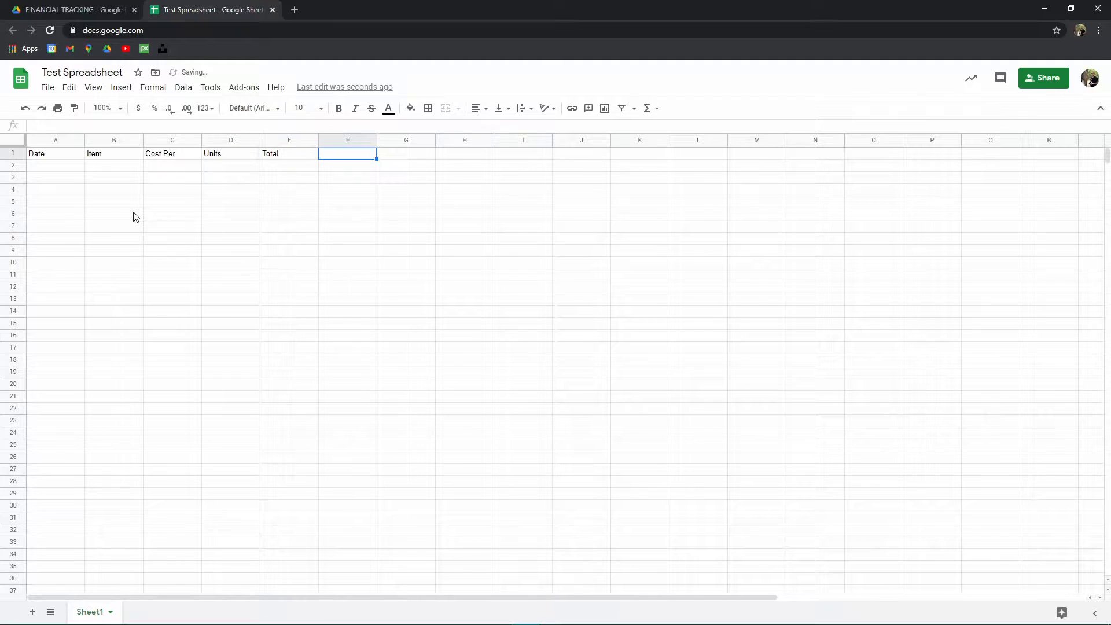
- Widen column B to give the Item column more space
left_click(75, 155)
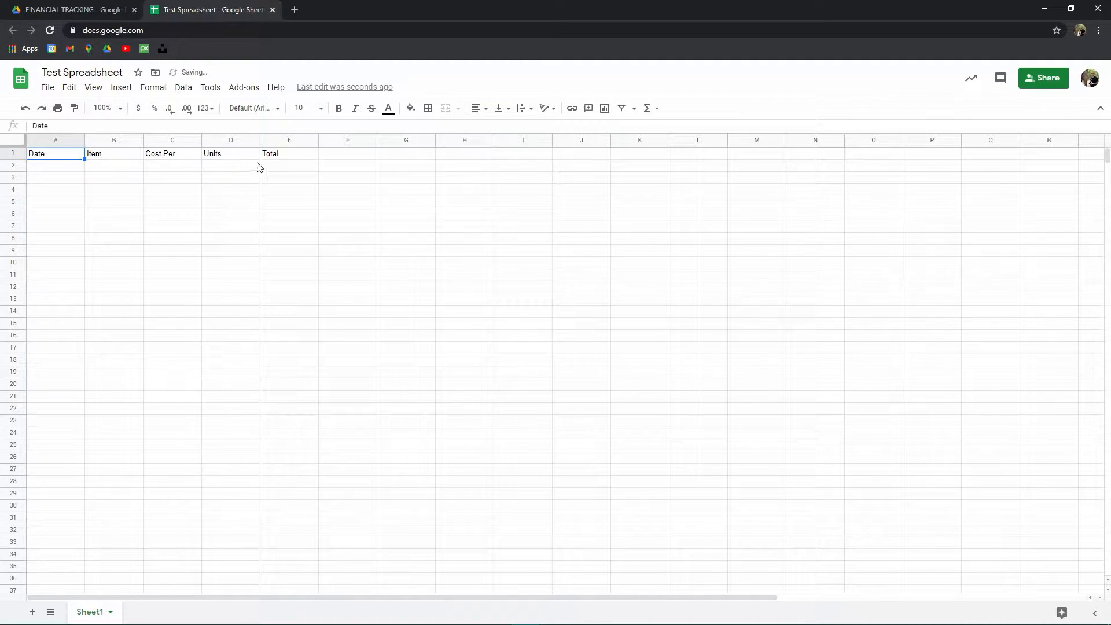
left_click(291, 160, "shift")
left_click(166, 219)
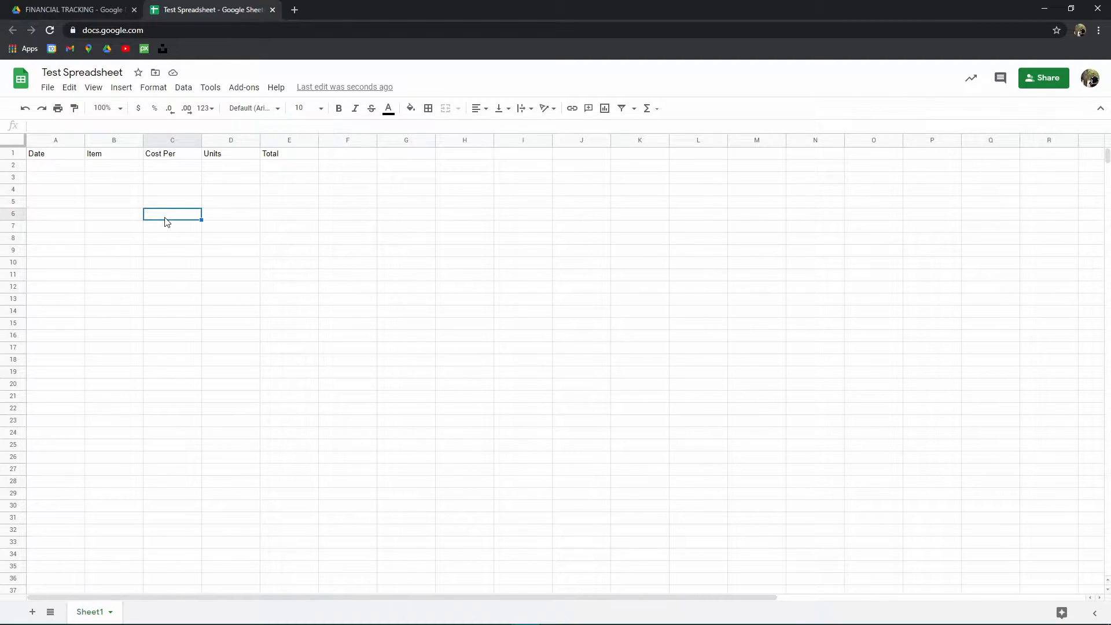
left_click(68, 169)
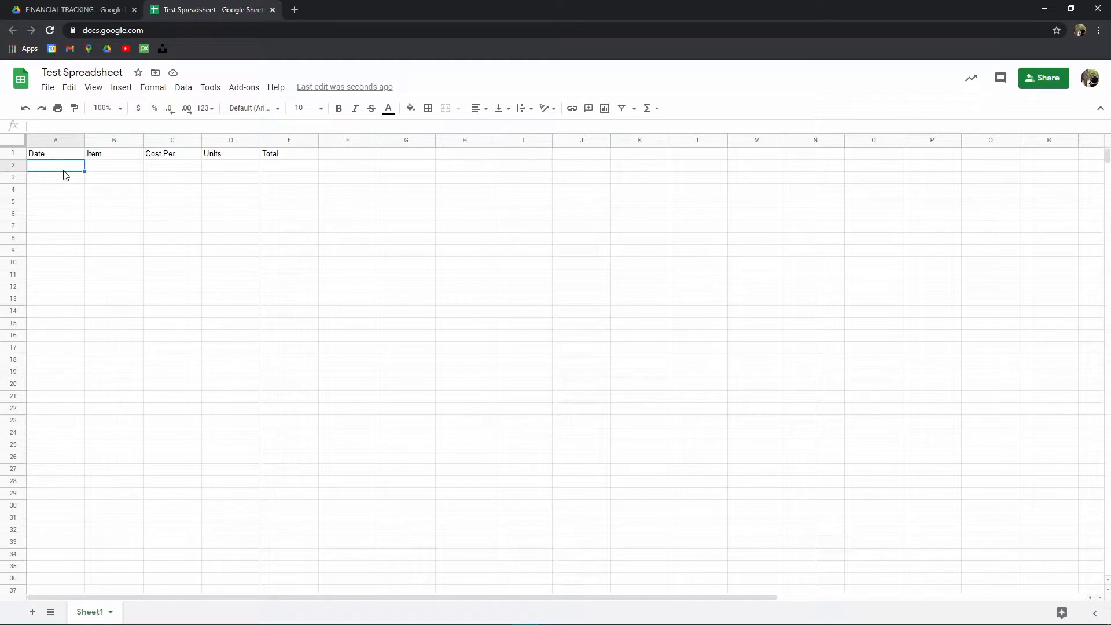
left_click(109, 167)
left_click_drag(143, 139, 198, 139)
- Select the header row and center-align its text
left_click(229, 168)
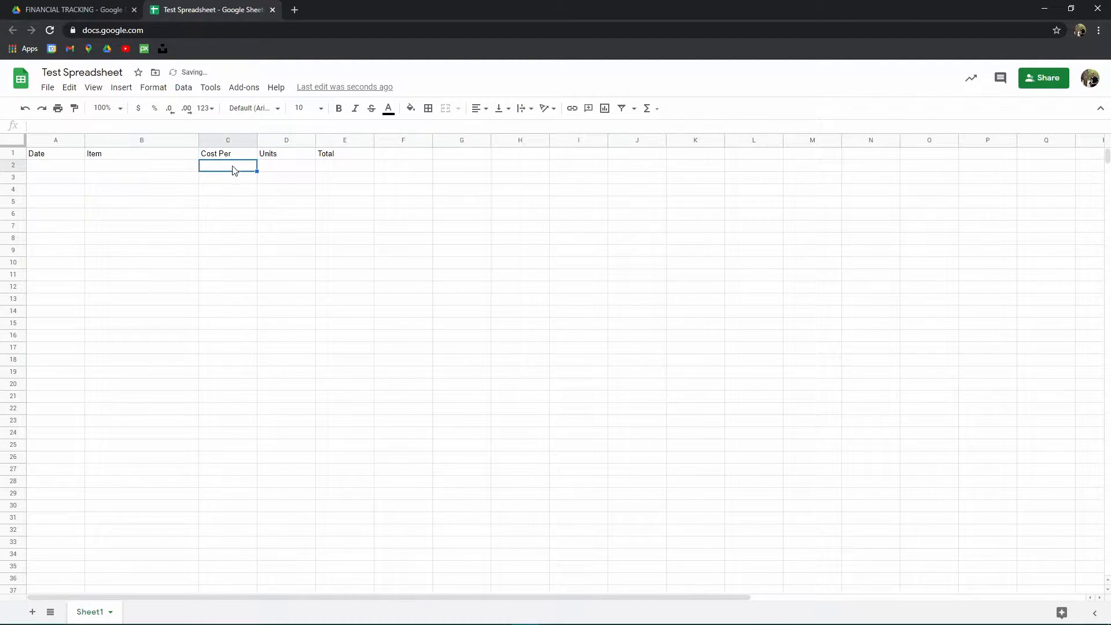
left_click(273, 168)
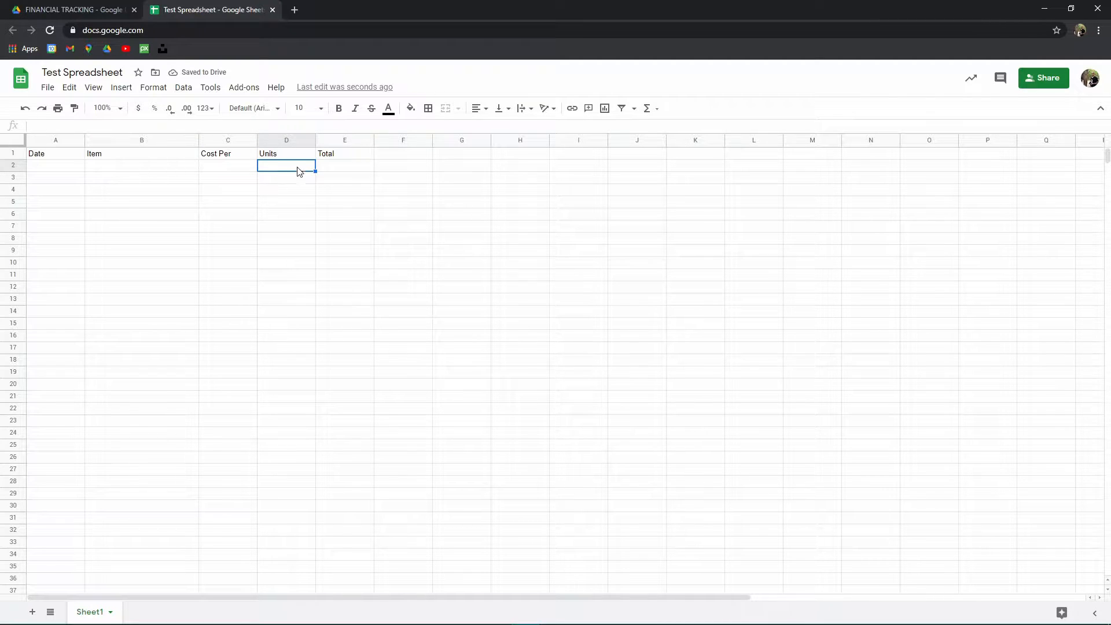
left_click(334, 169)
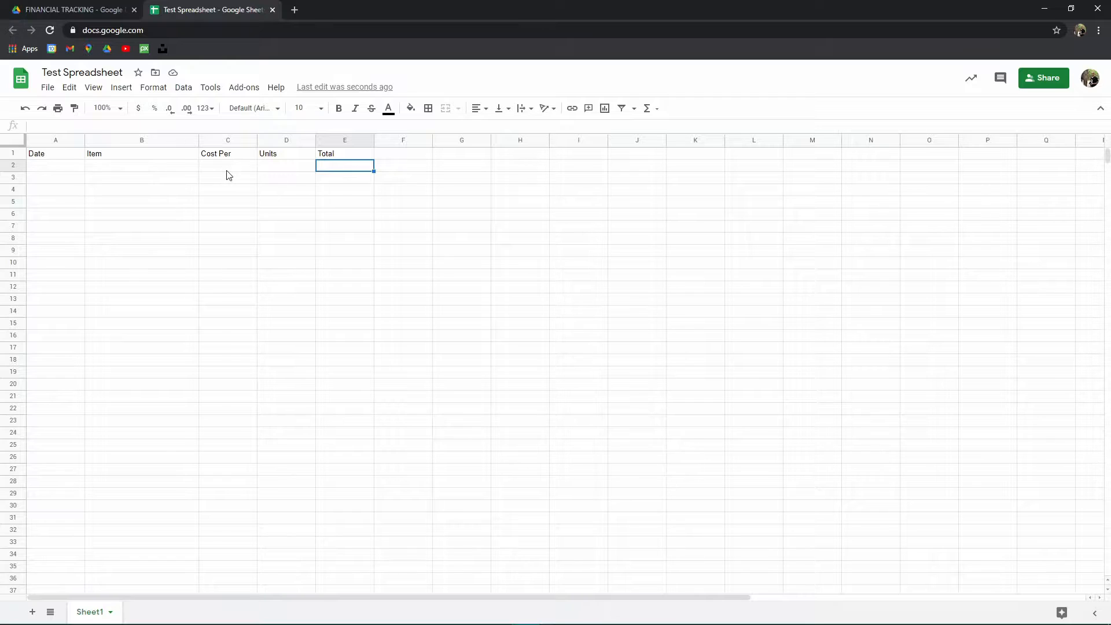
left_click(49, 156)
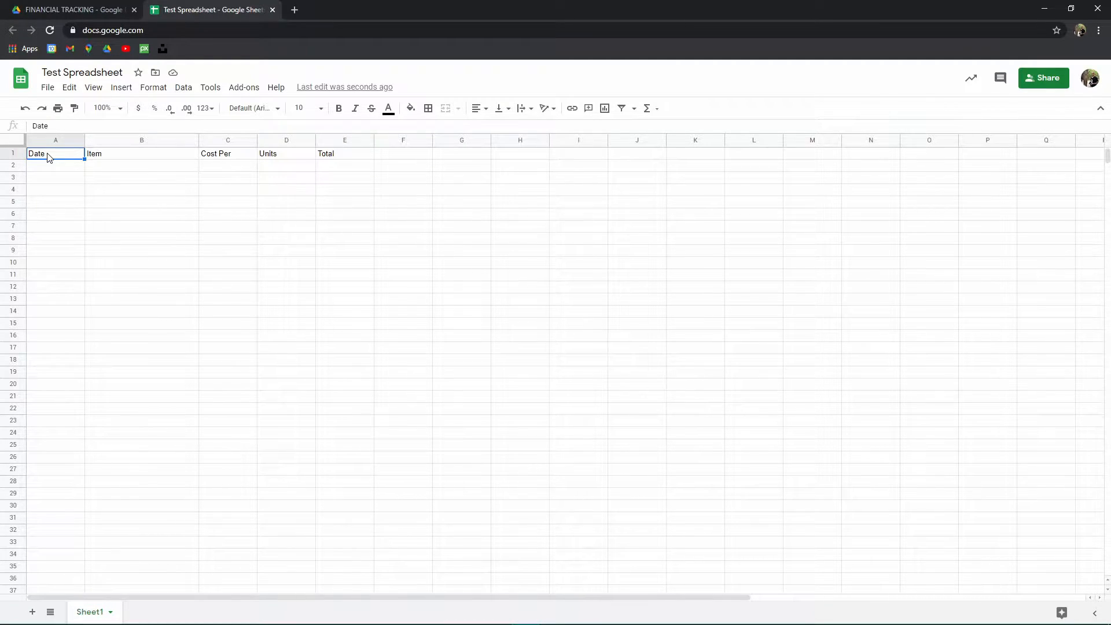
left_click(14, 154)
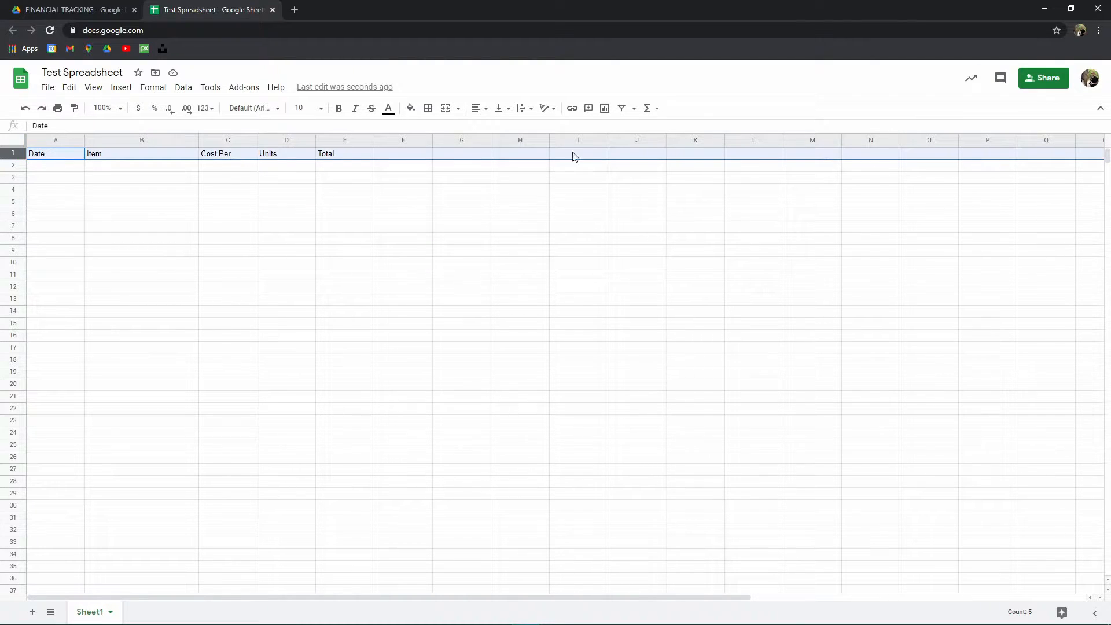
left_click(438, 234)
left_click_drag(73, 158, 332, 156)
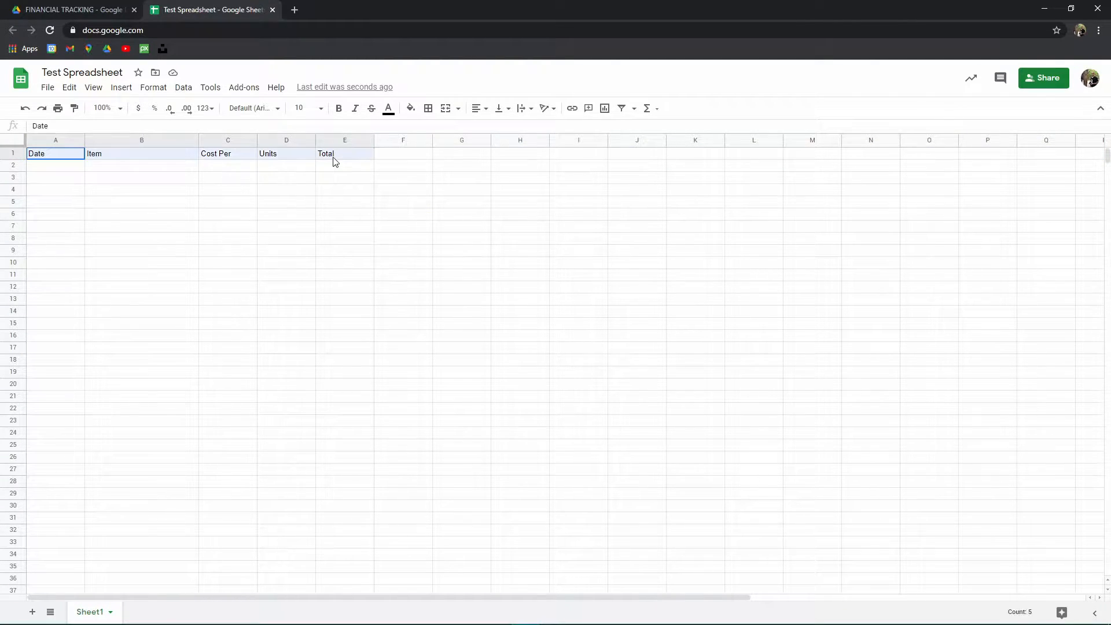
left_click(14, 154)
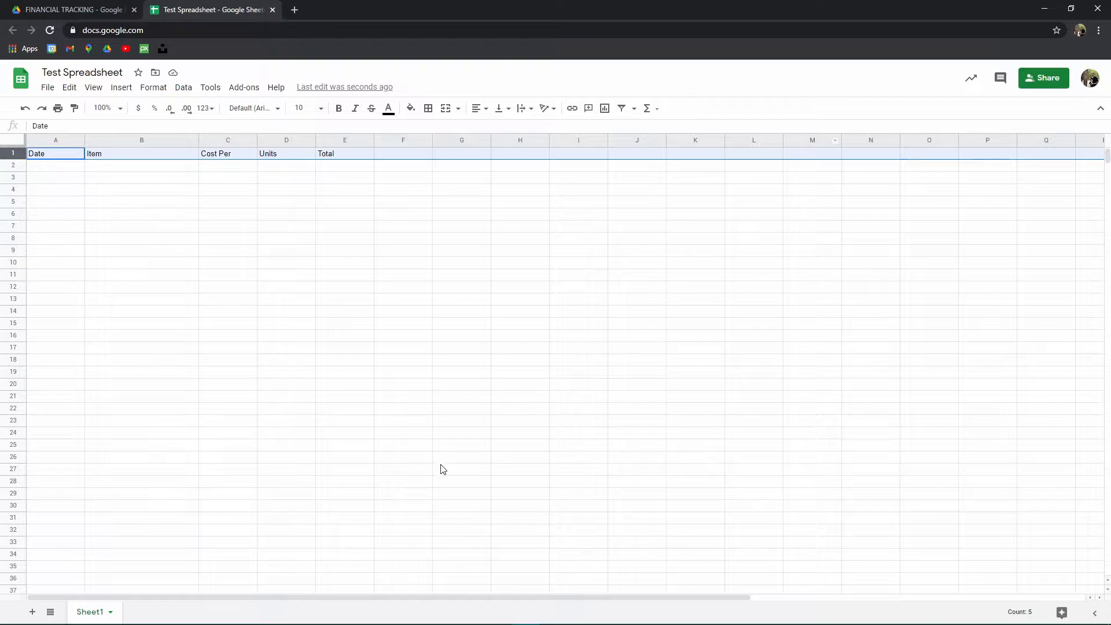
left_click_drag(352, 595, 156, 600)
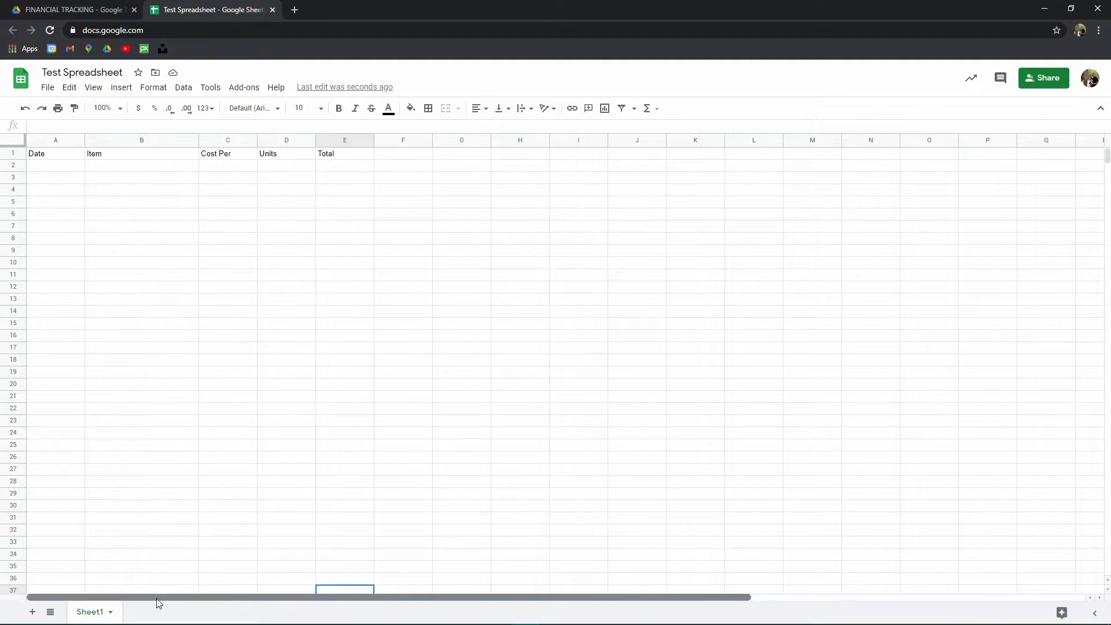
left_click(14, 153)
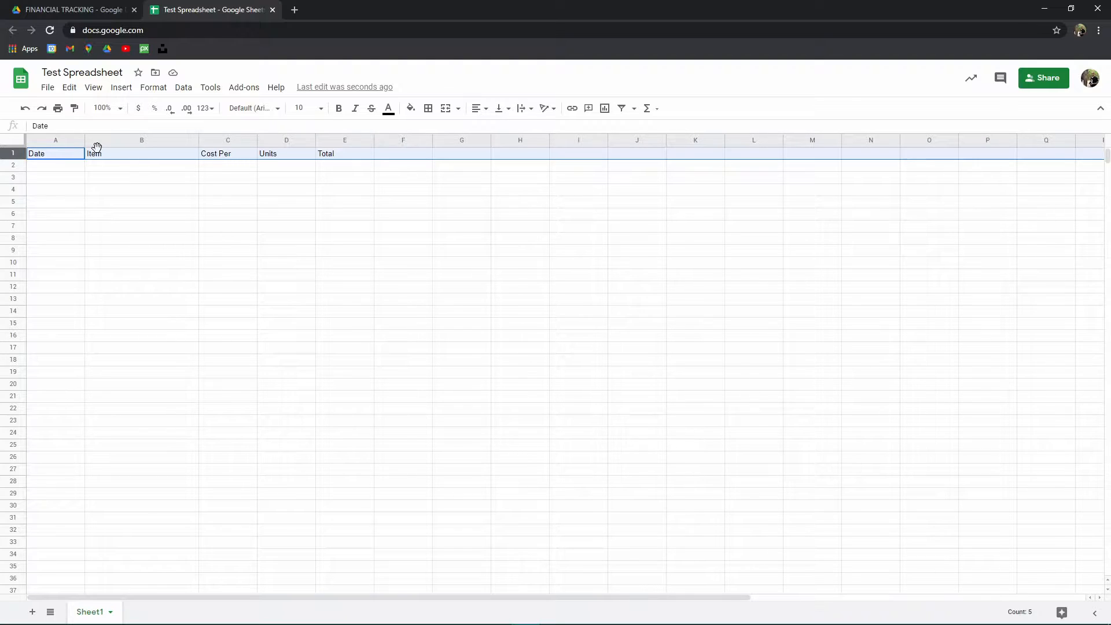
left_click(484, 110)
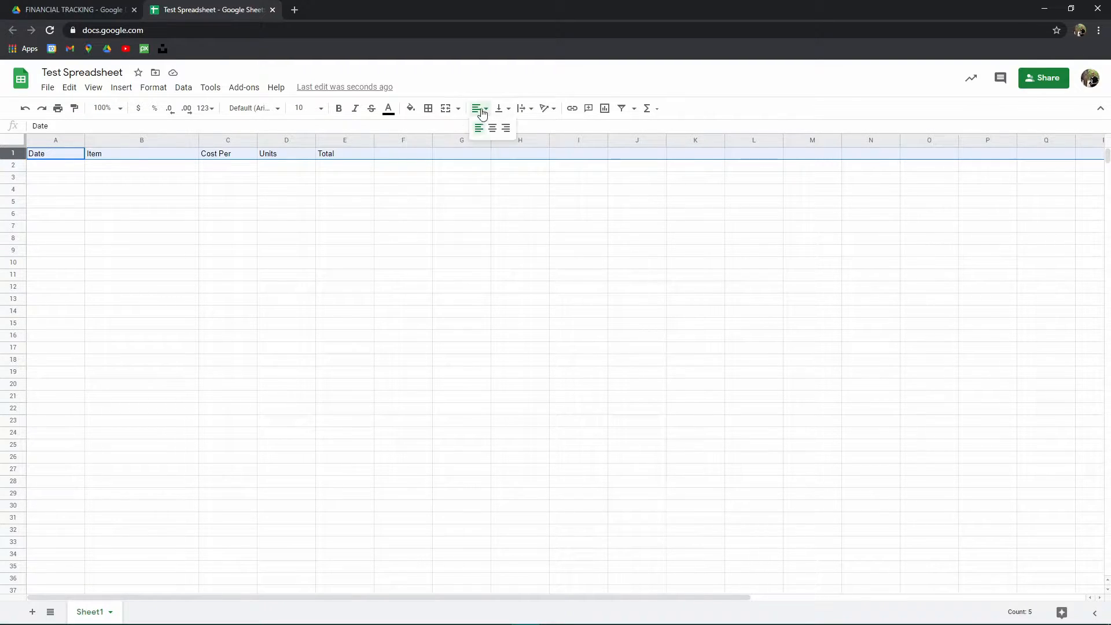
left_click(492, 127)
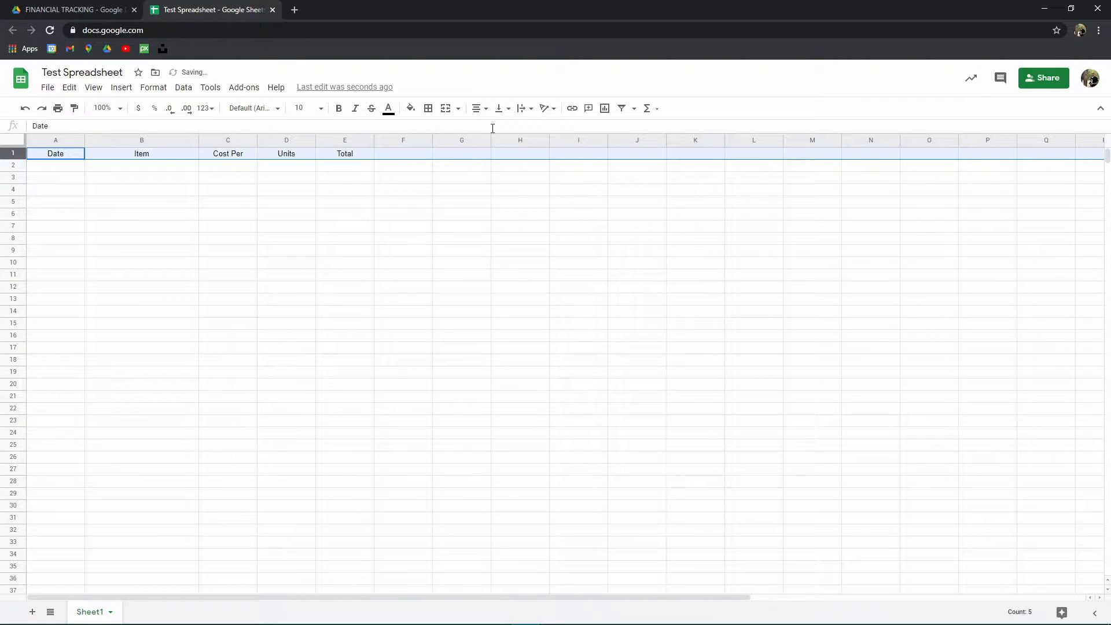
- Set the header row to font size 12 and bold
left_click(318, 109)
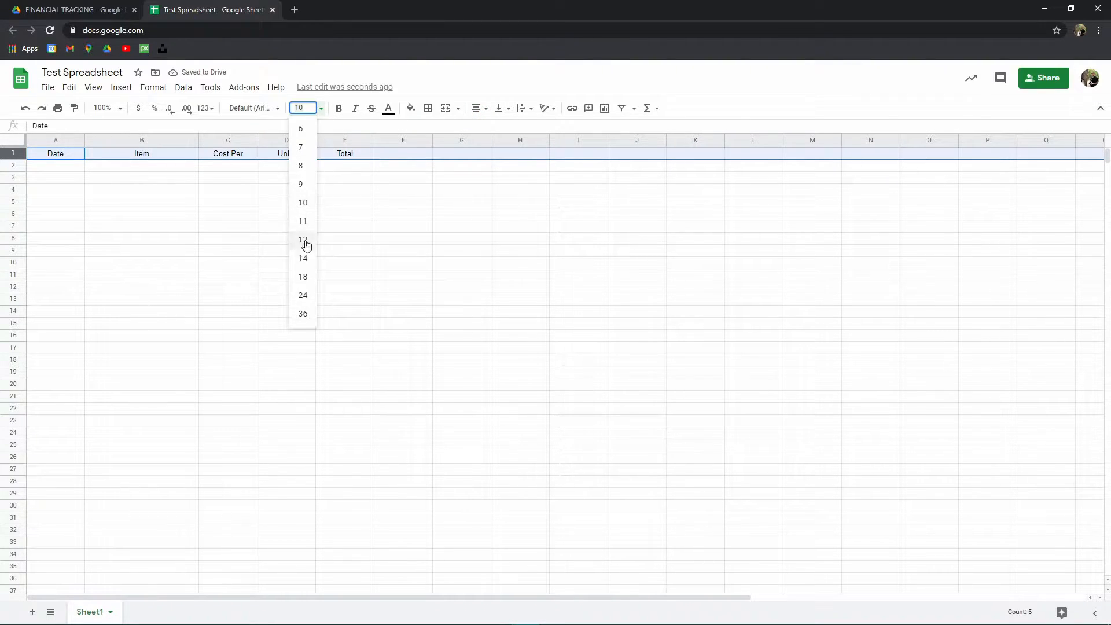
left_click(306, 243)
left_click(339, 110)
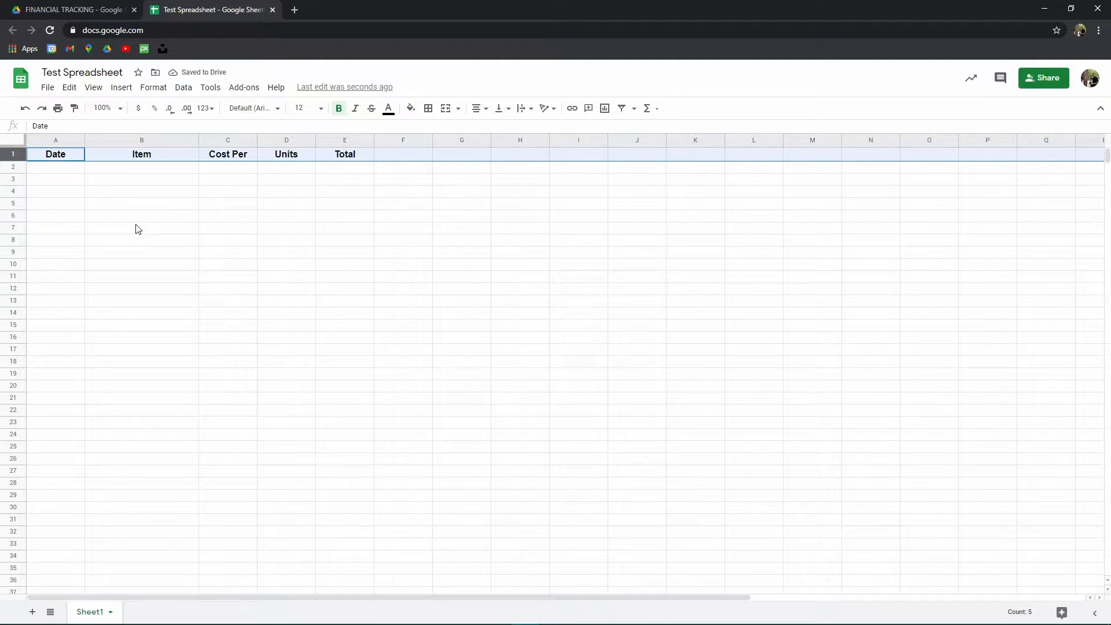
- Set text wrapping for the header row to Wrap
left_click(530, 110)
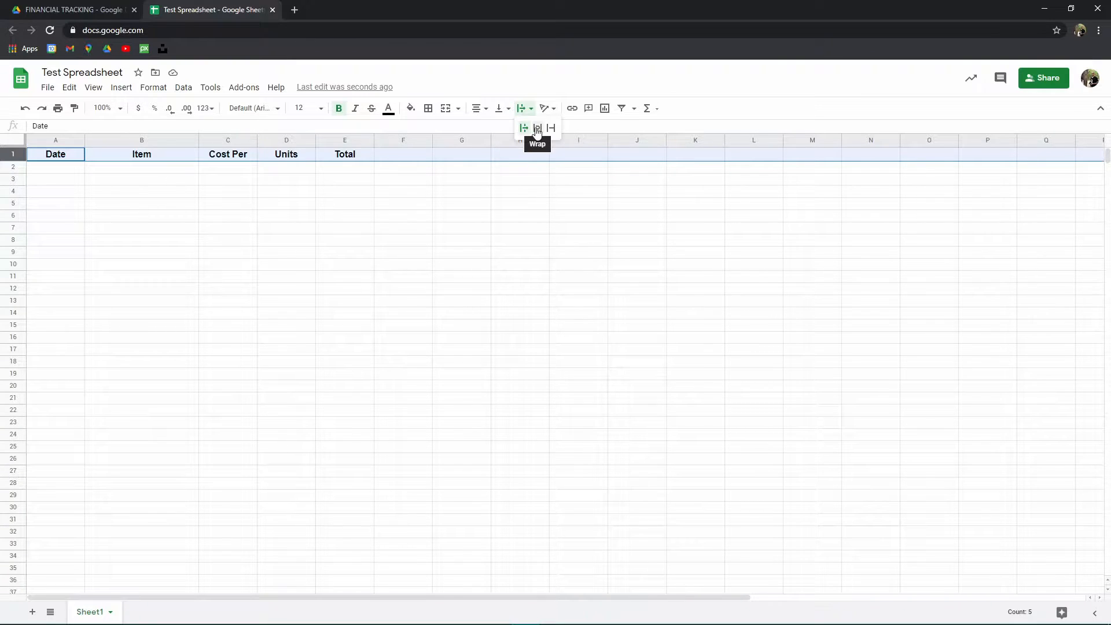
left_click(537, 131)
double_click(363, 154)
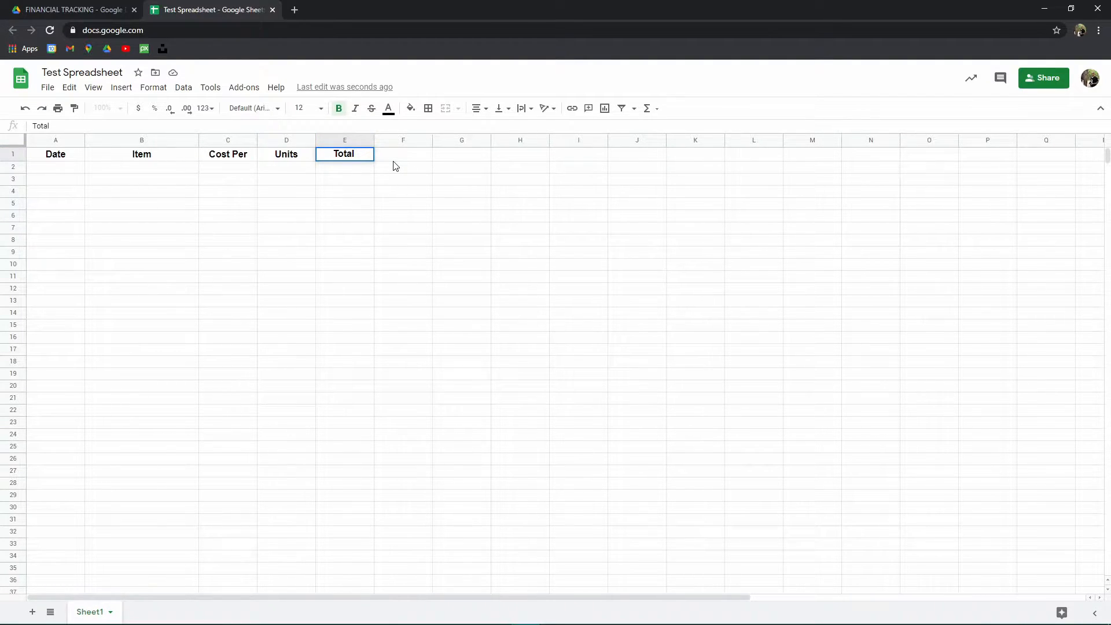
- Extend the E1 header text to read "Total of all our items and their costs"
type("of all our items and ")
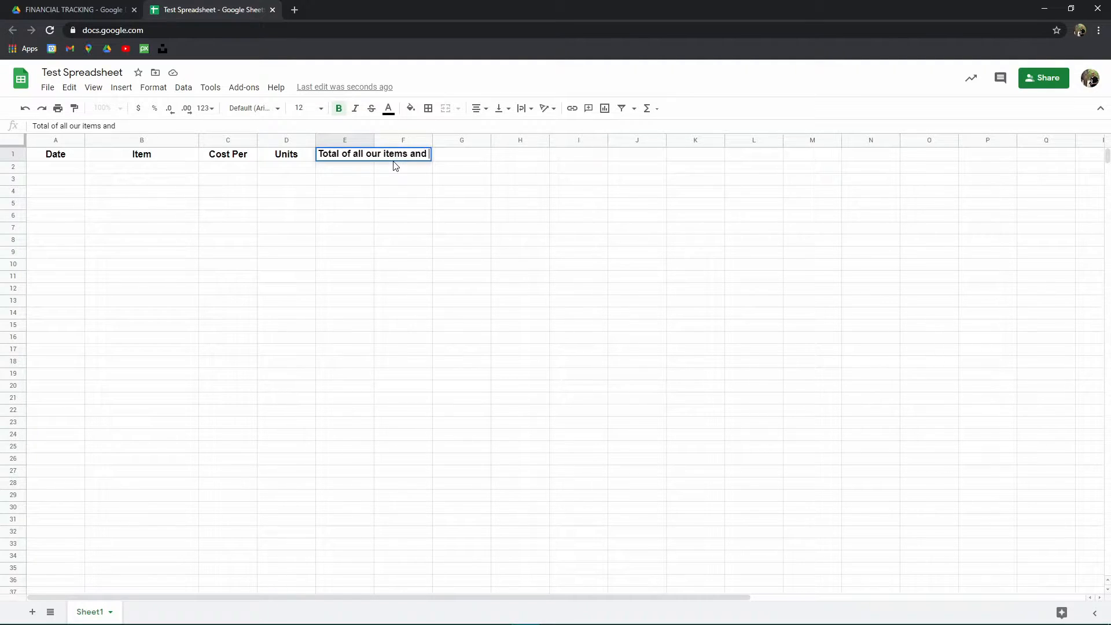
type("their costs")
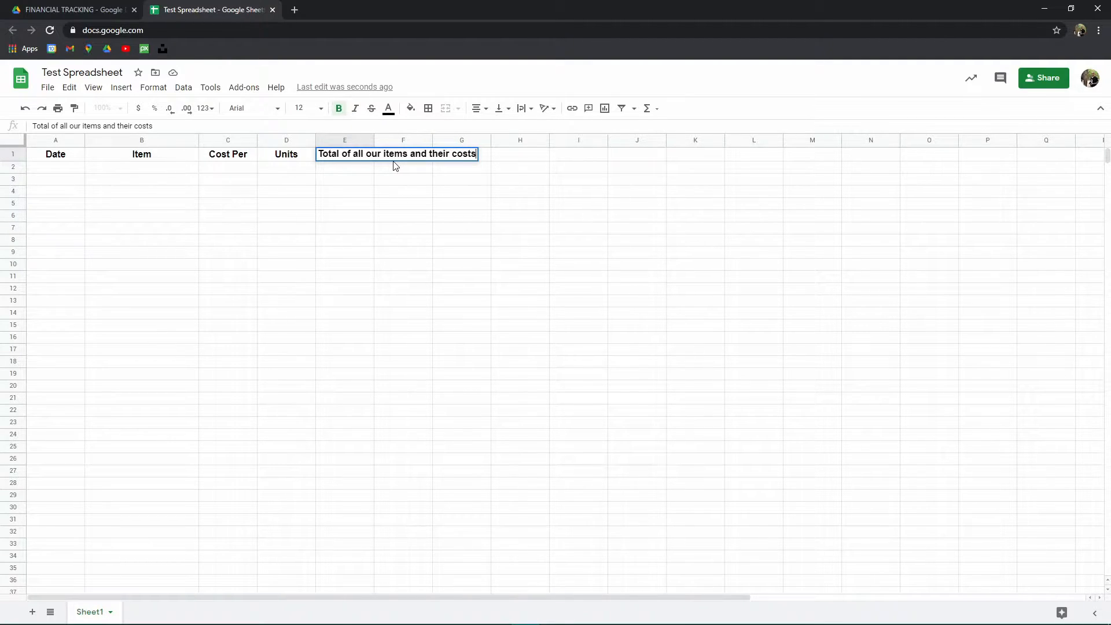
key("Return")
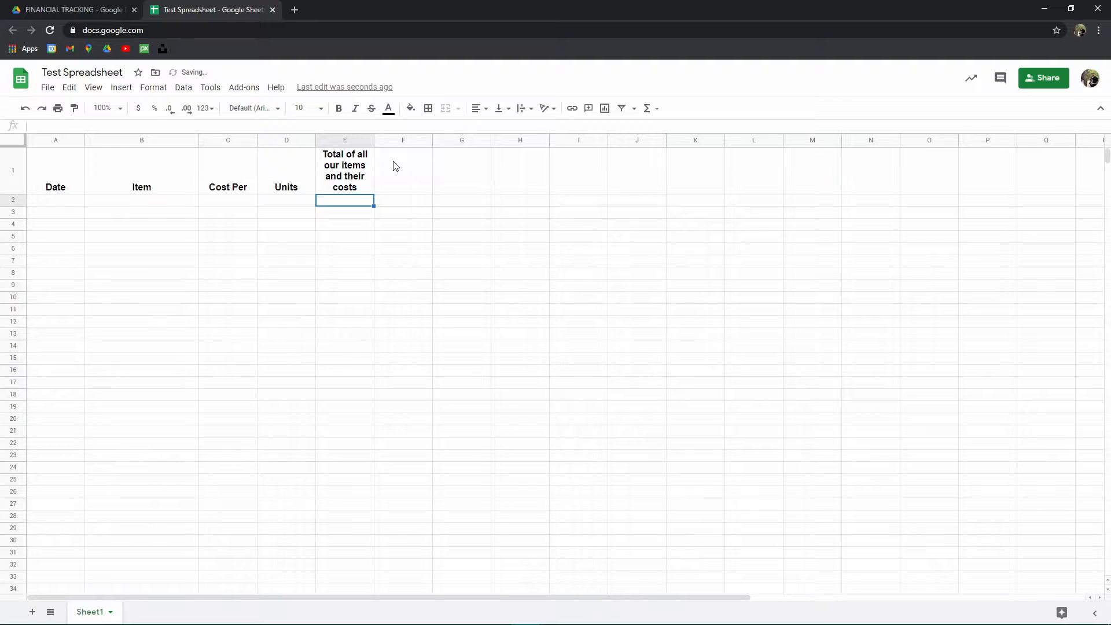
- Set the text wrapping of cell E1 to Overflow
left_click(342, 299)
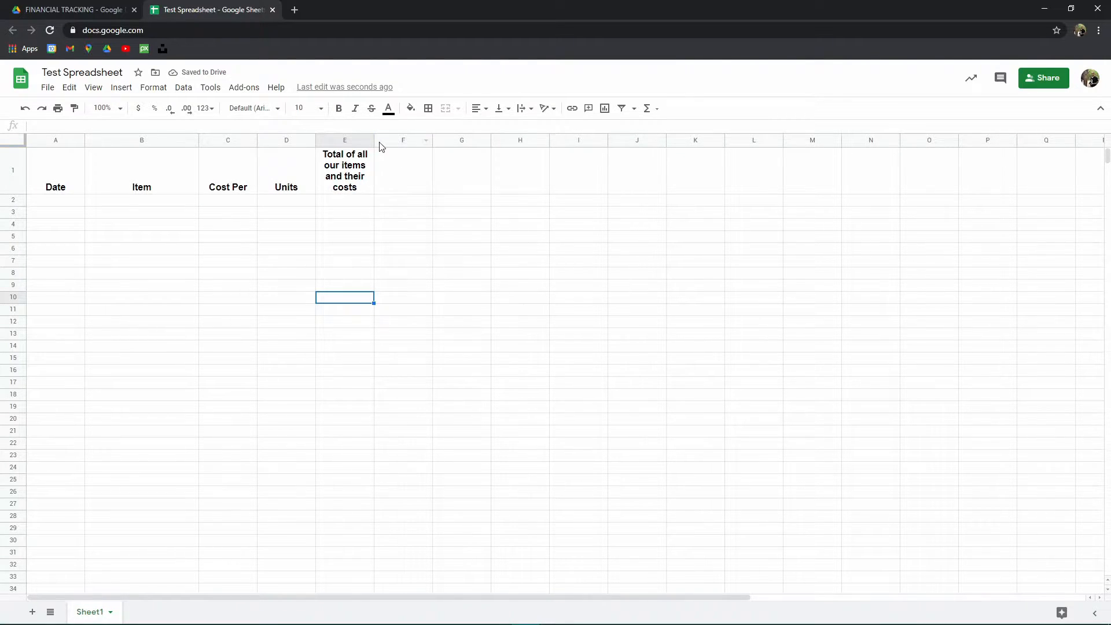
left_click(349, 176)
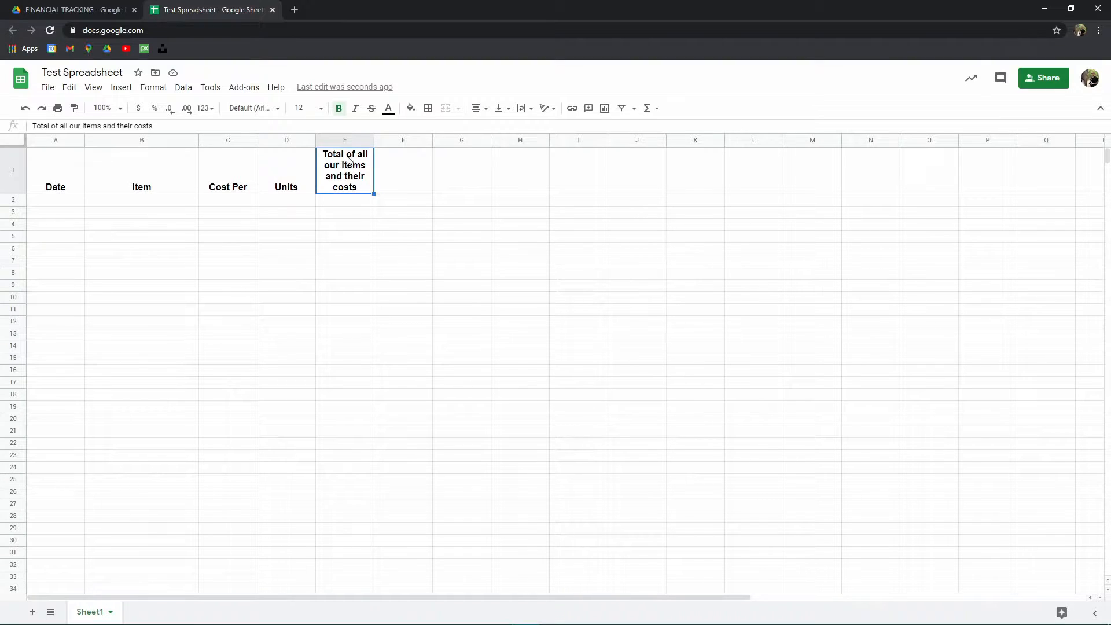
left_click(525, 108)
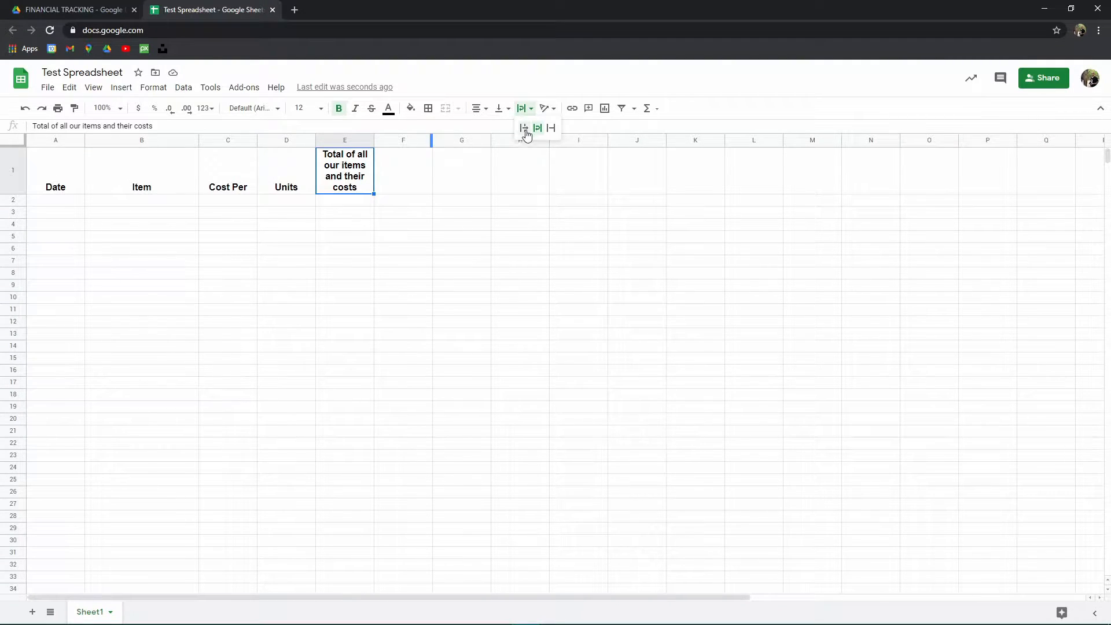
left_click(526, 133)
left_click(307, 259)
left_click(323, 156)
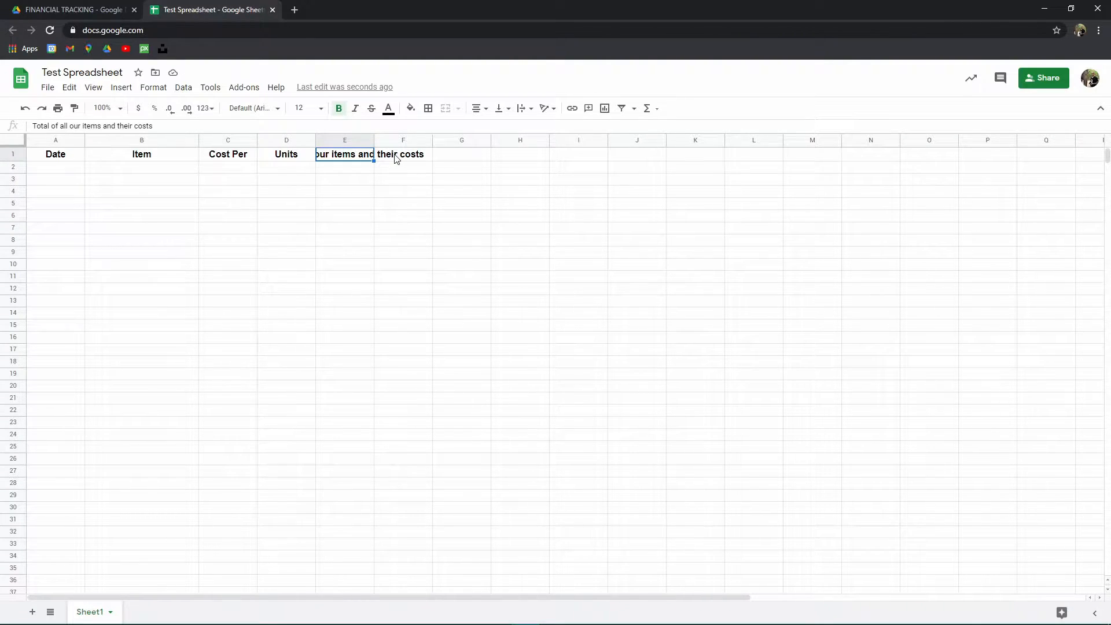
left_click(392, 218)
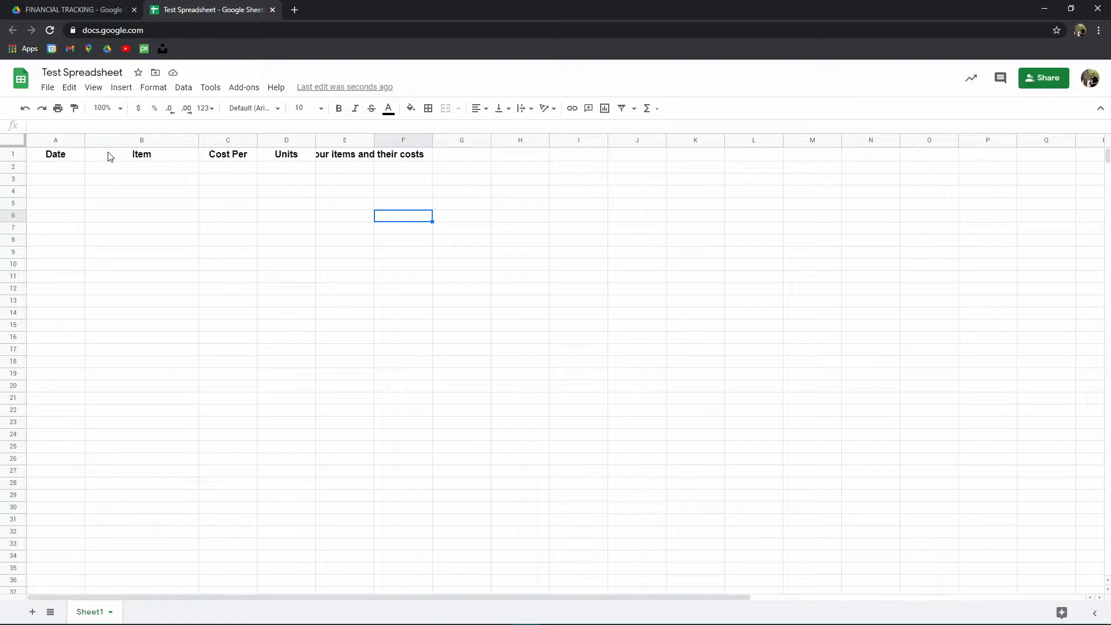
left_click(415, 143)
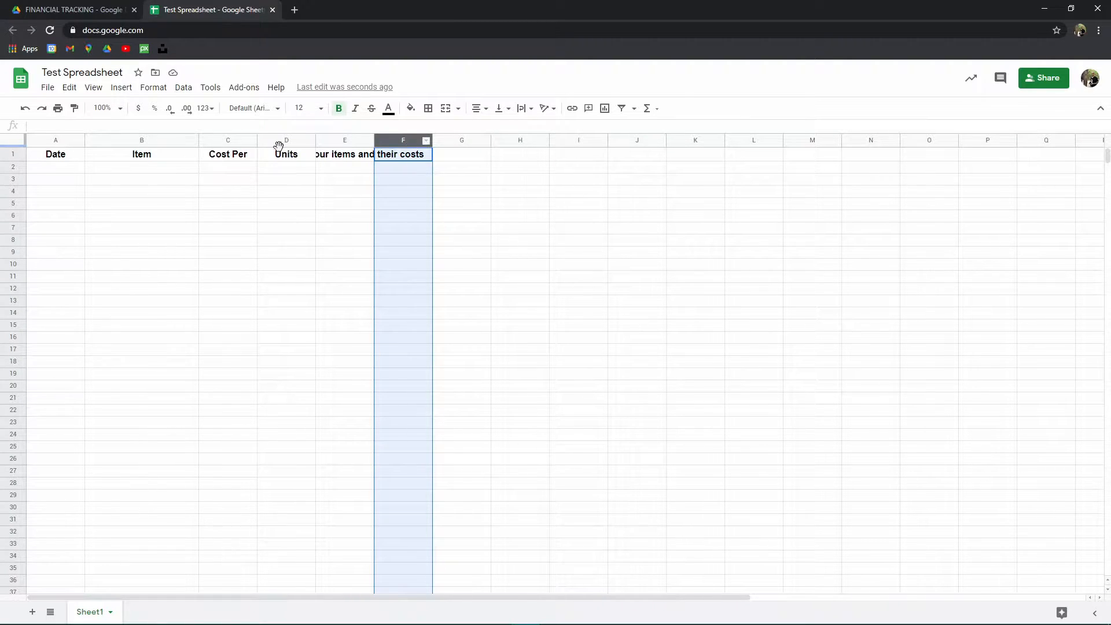
left_click(397, 156)
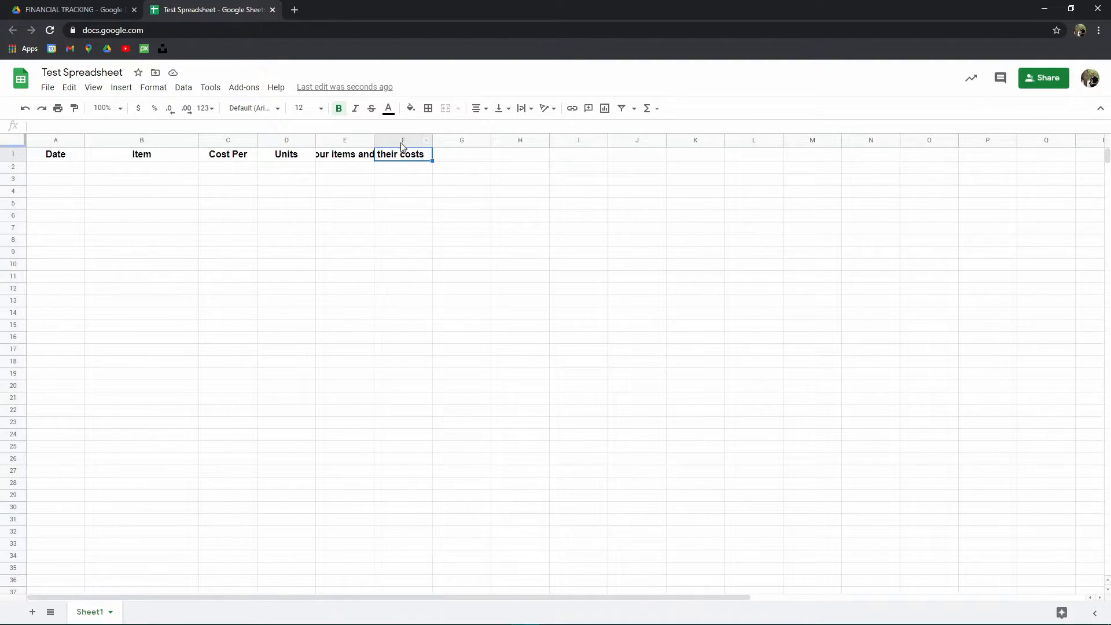
left_click(400, 142)
left_click(12, 154)
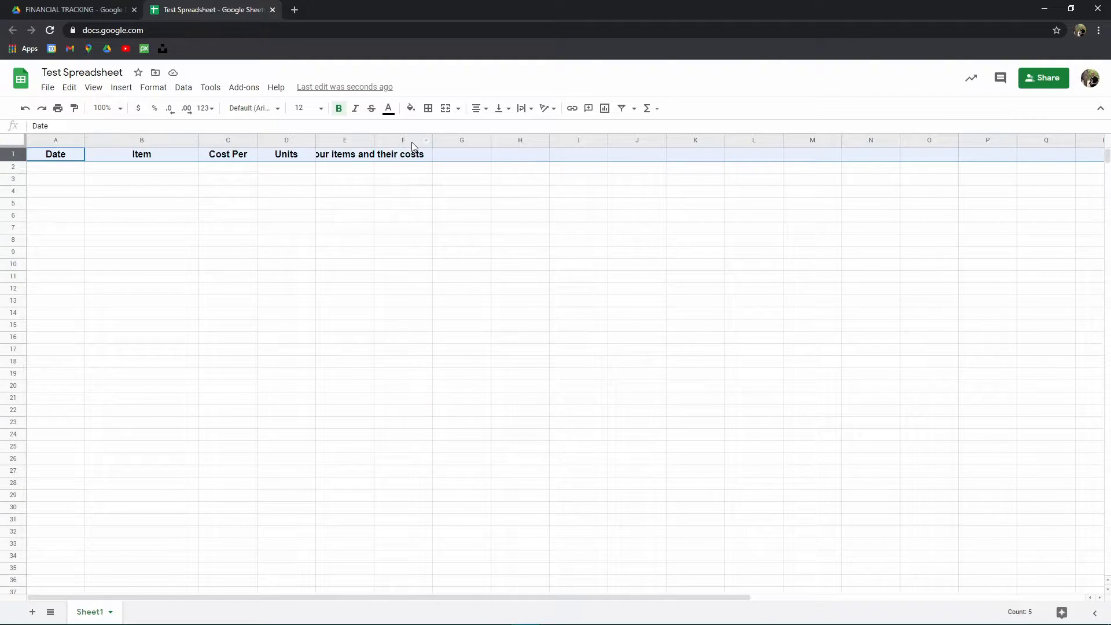
left_click(409, 160)
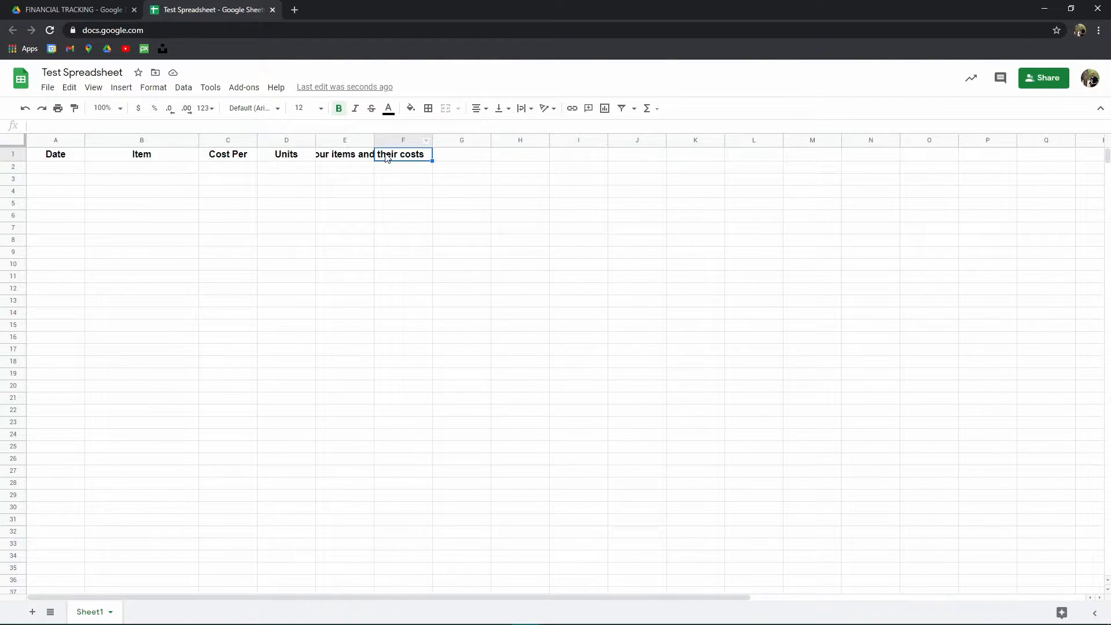
key("Left")
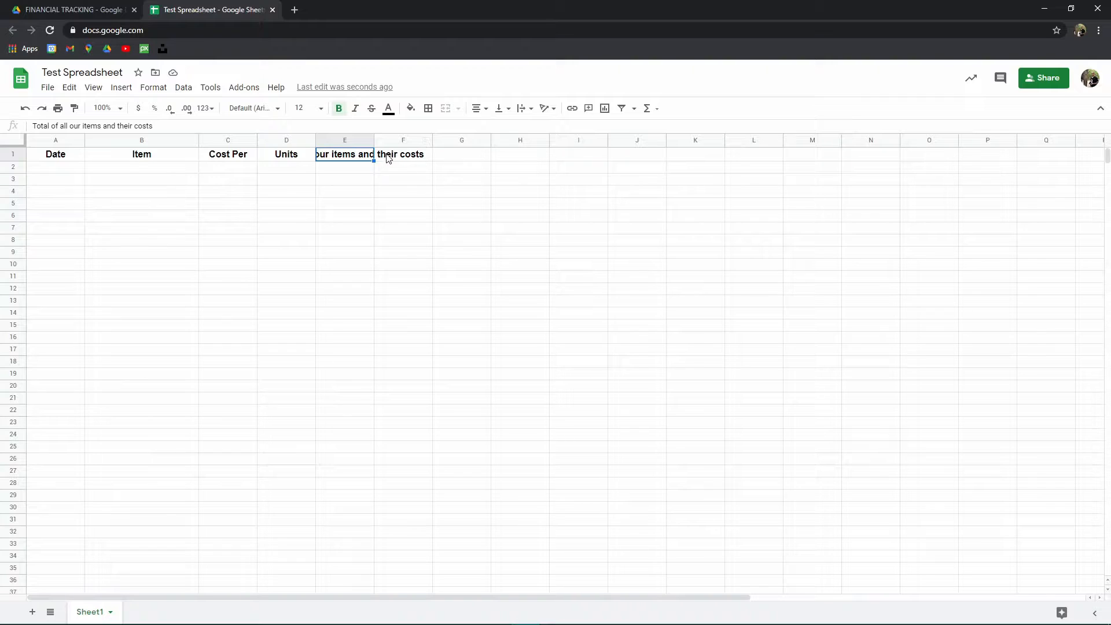
- Set the text wrapping of cell E1 back to Wrap
left_click(520, 109)
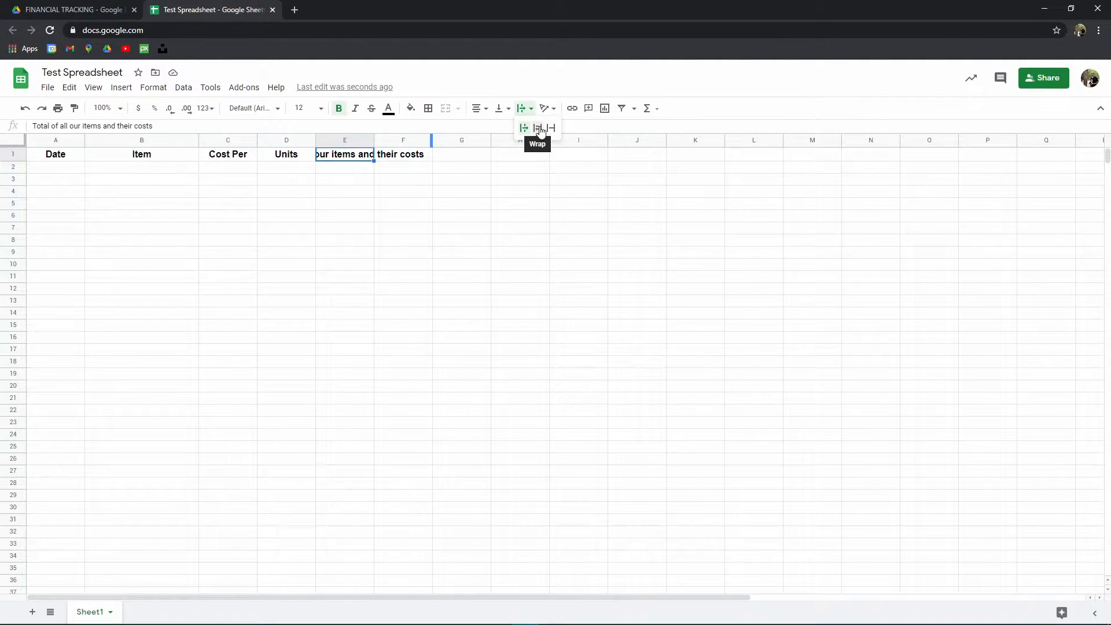
left_click(541, 130)
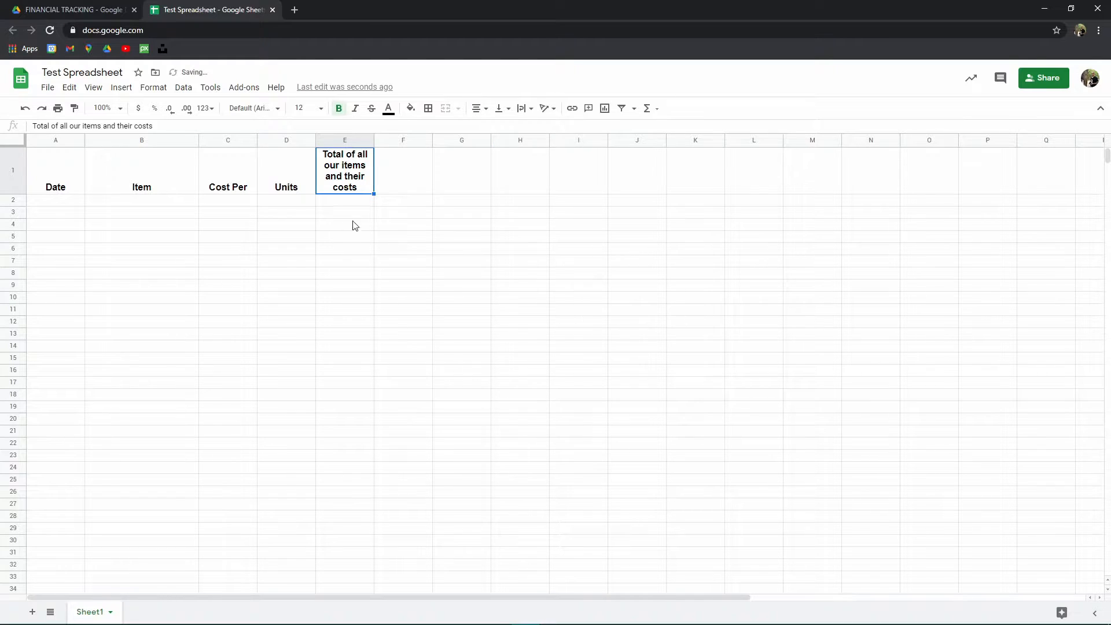
left_click(443, 203)
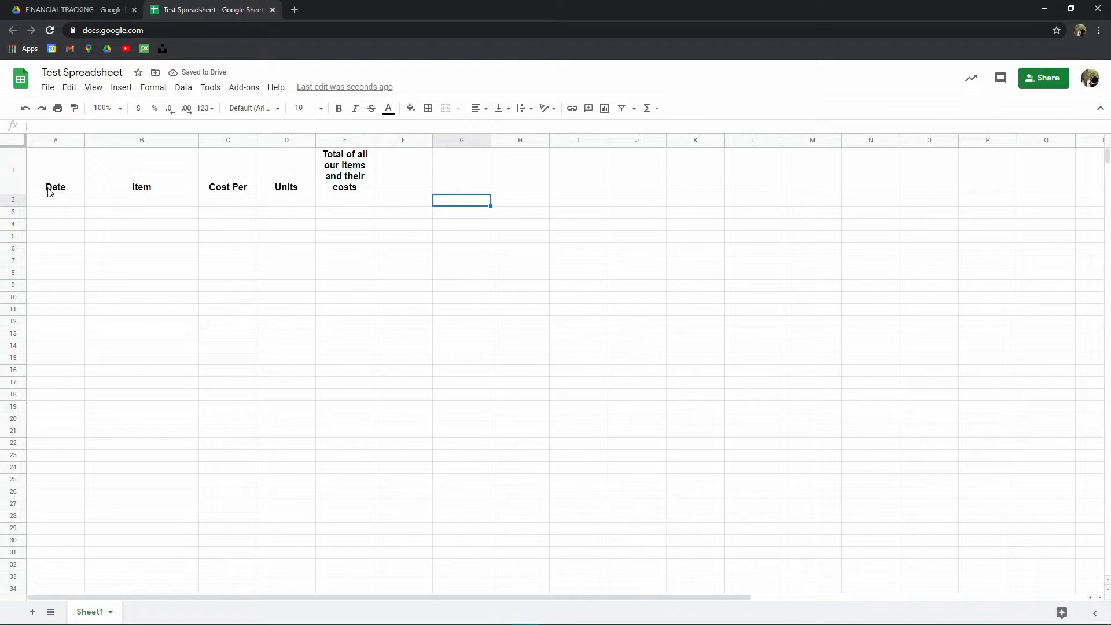
- Select the header row and set its vertical alignment to middle
left_click(12, 171)
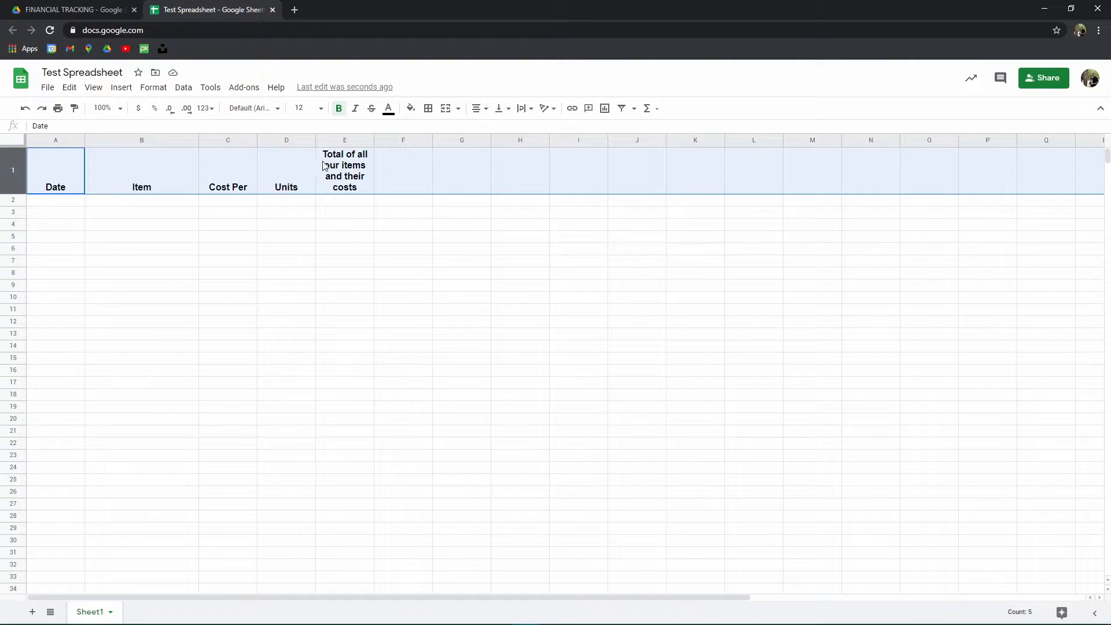
left_click(502, 112)
left_click(515, 128)
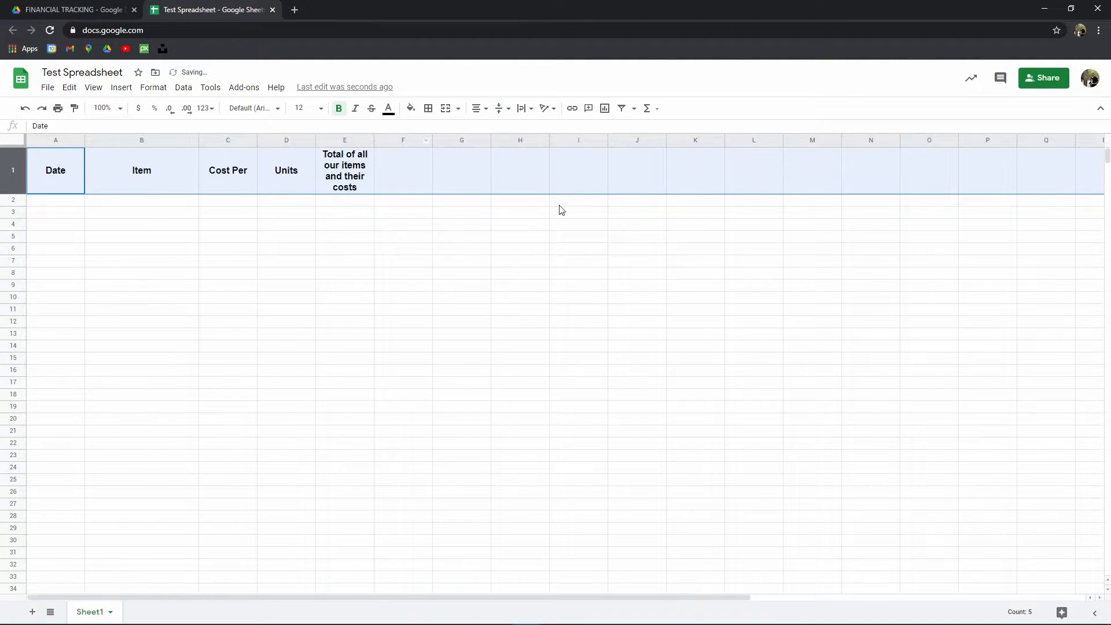
left_click(203, 242)
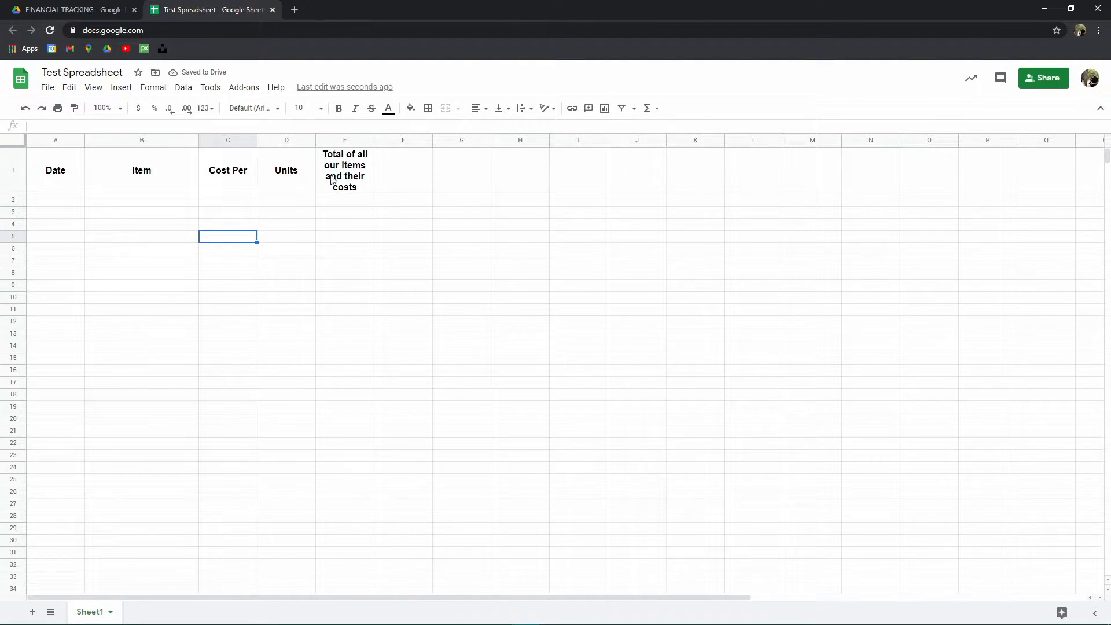
- Rename the E1 header to "Total Cost"
left_click(355, 184)
left_click_drag(151, 126, 50, 128)
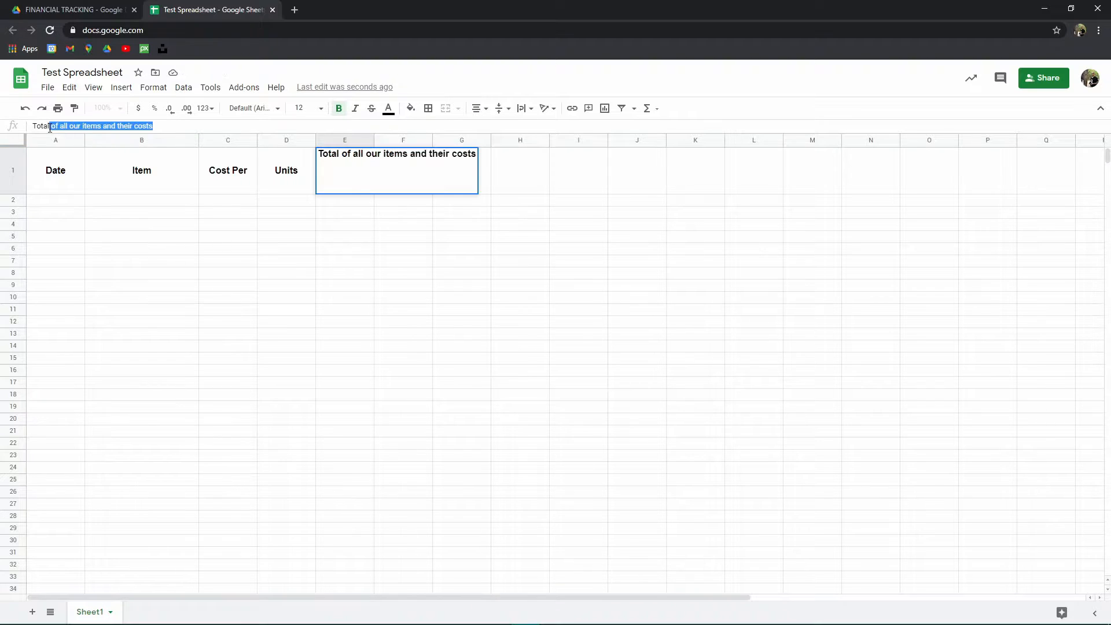
type("Cost")
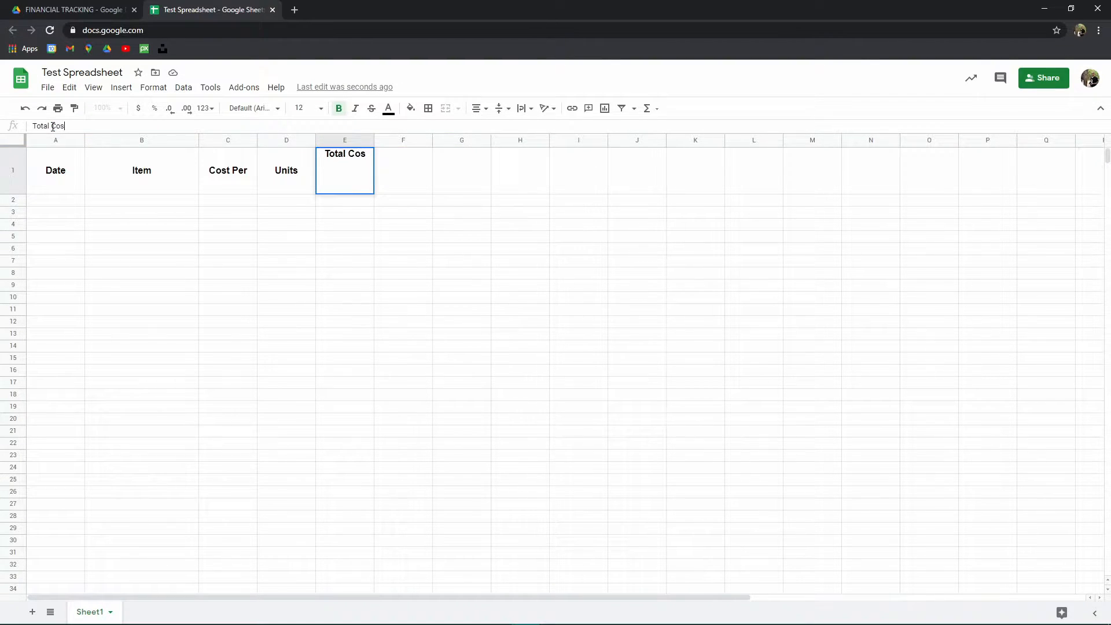
key("Return")
left_click(205, 232)
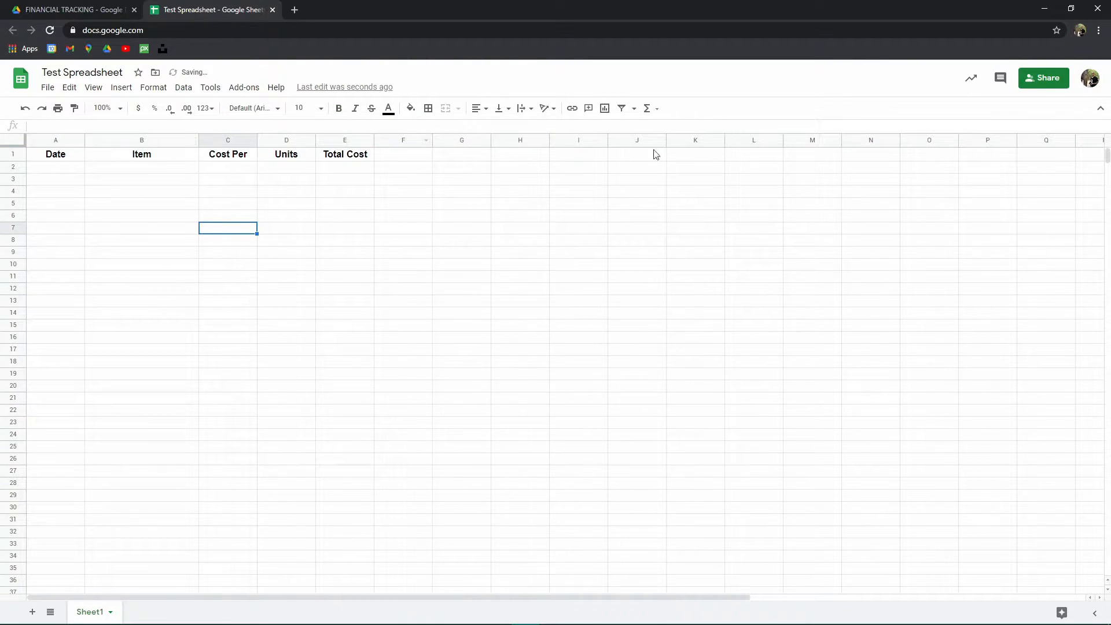
left_click(16, 155)
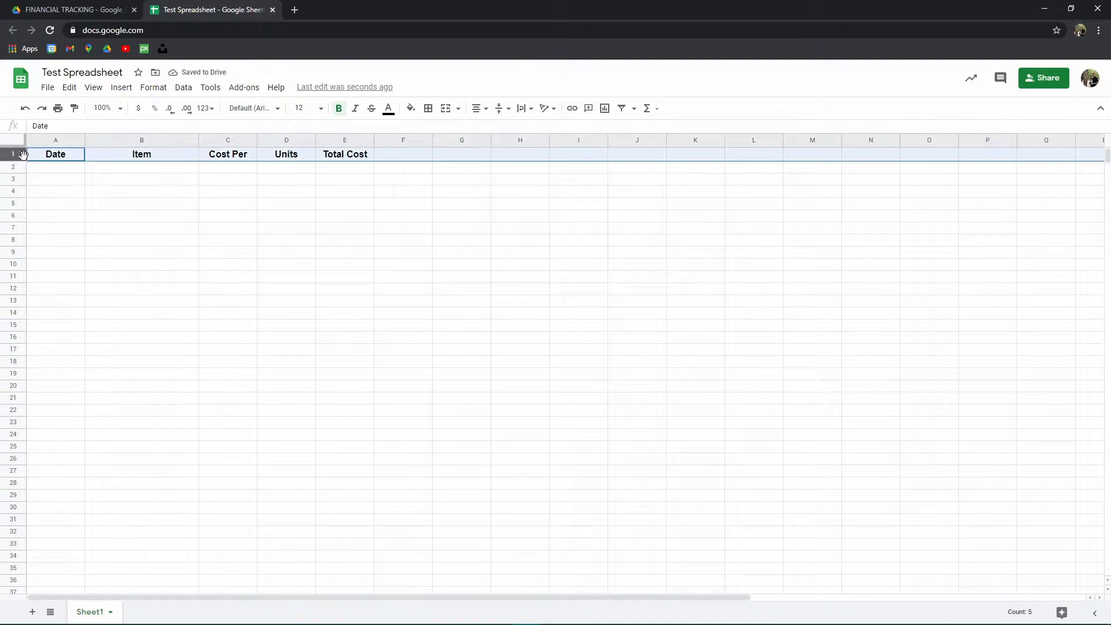
left_click(351, 169)
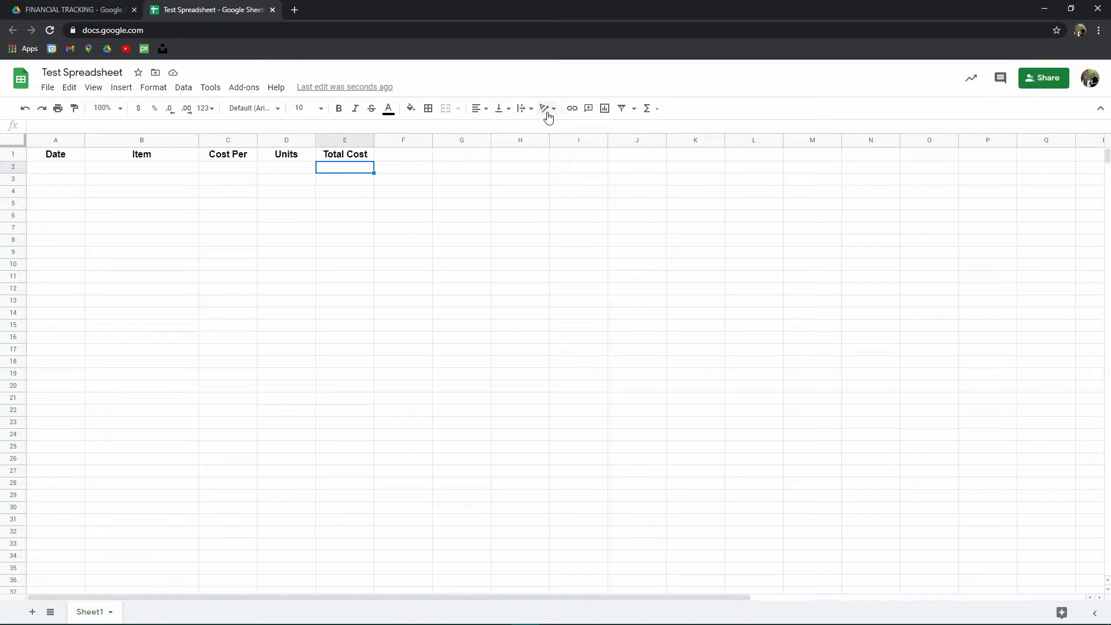
left_click(13, 155)
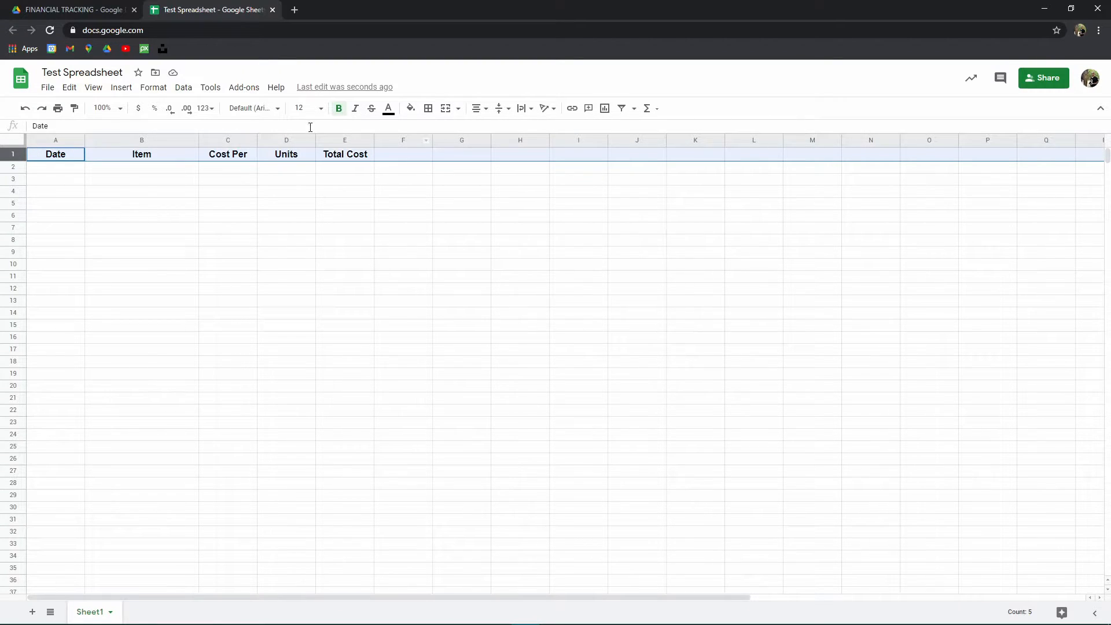
left_click(477, 110)
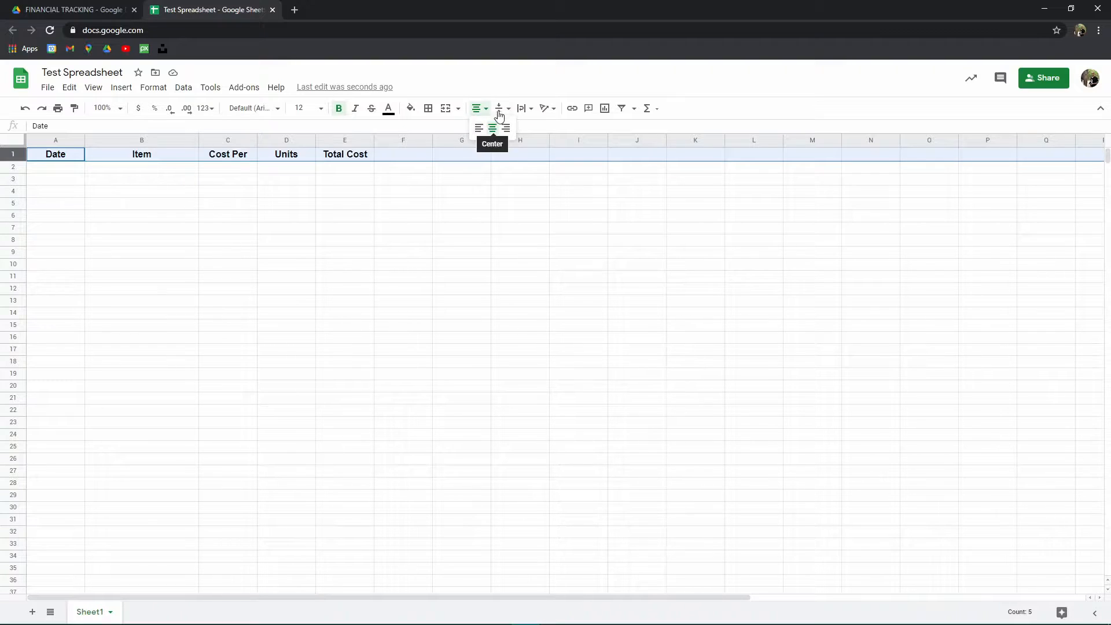
mouse_move(519, 111)
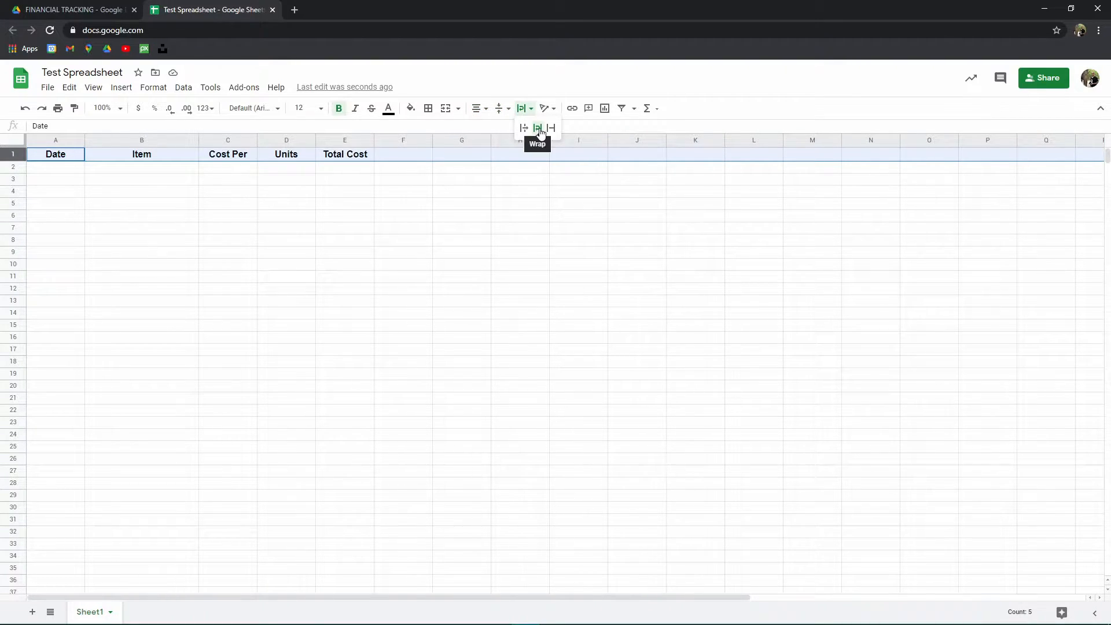
left_click(356, 192)
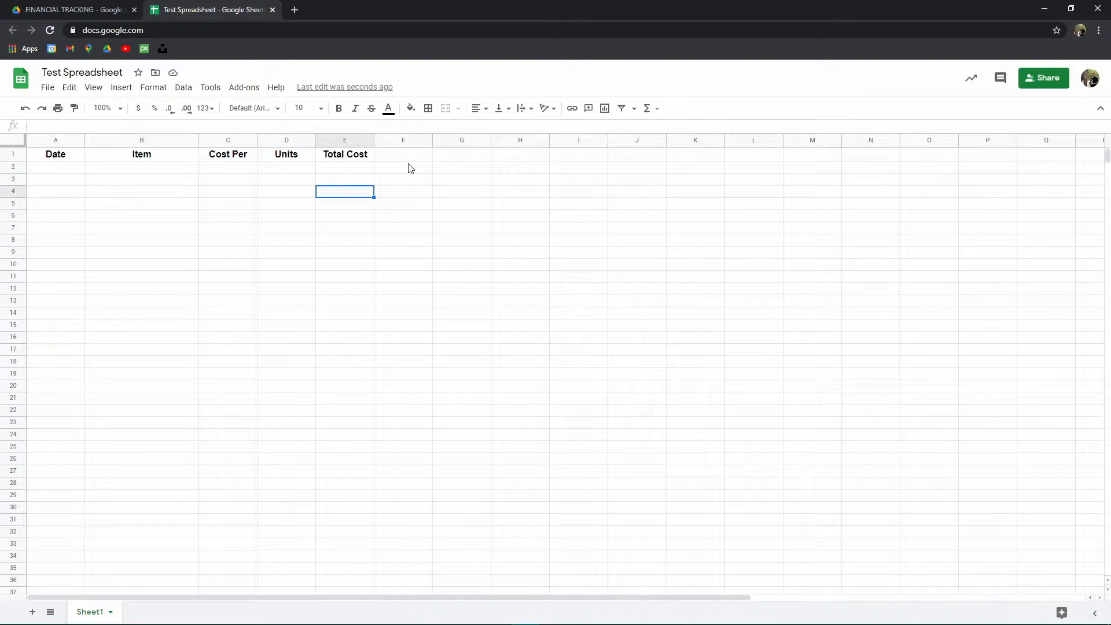
left_click(356, 169)
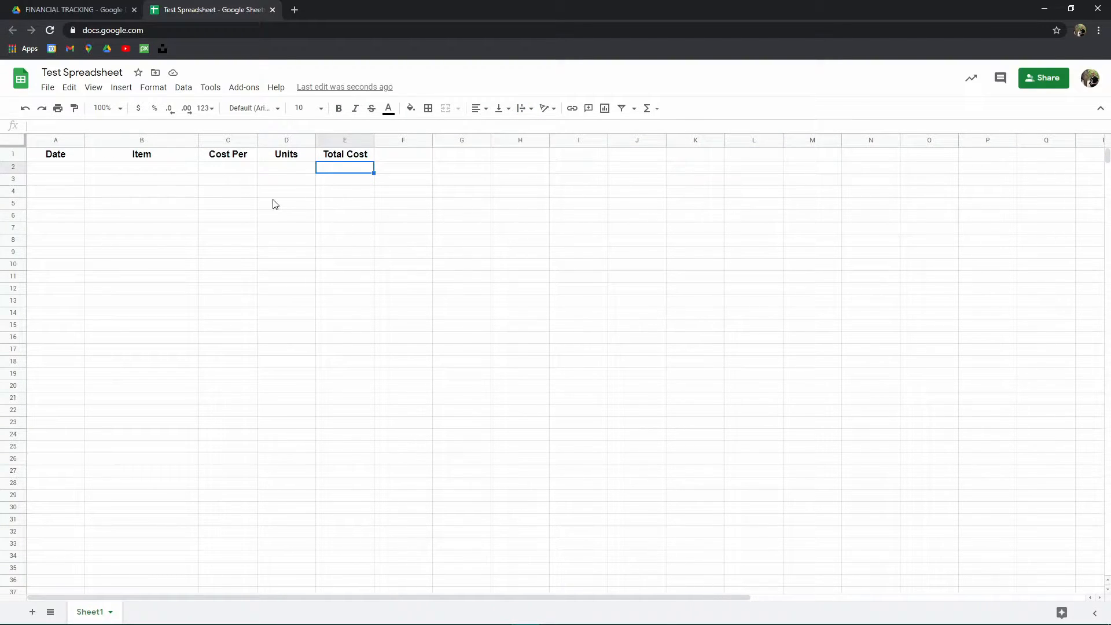
- Enter the date "Monday, Jan 1, 1990" in A2 and widen column A to fit it
left_click(168, 205)
left_click(55, 181)
left_click(359, 196)
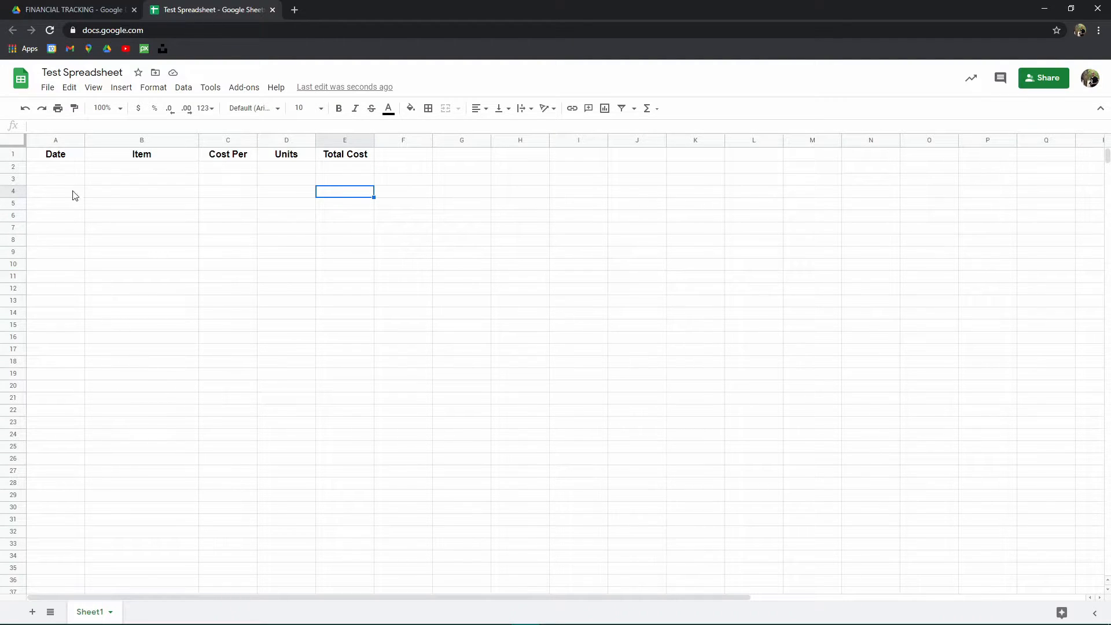
left_click(65, 170)
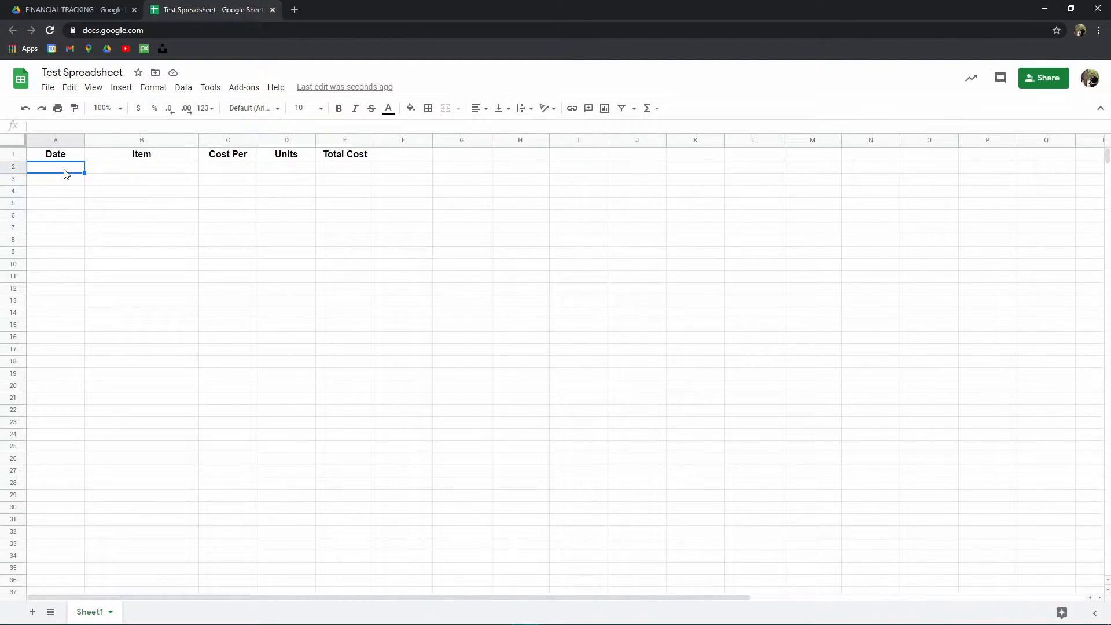
type("Monday, Jan 1, 199")
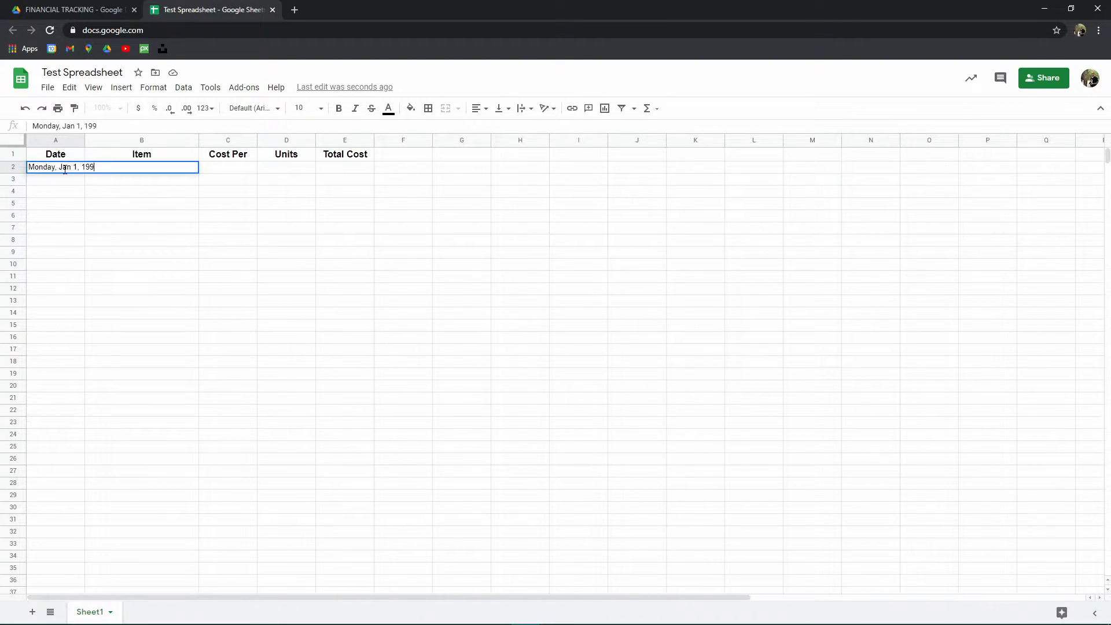
type("0")
key("Tab")
left_click_drag(84, 140, 114, 140)
- Enter "Car" as the item and 1000 as its cost per unit in row 2
type("C")
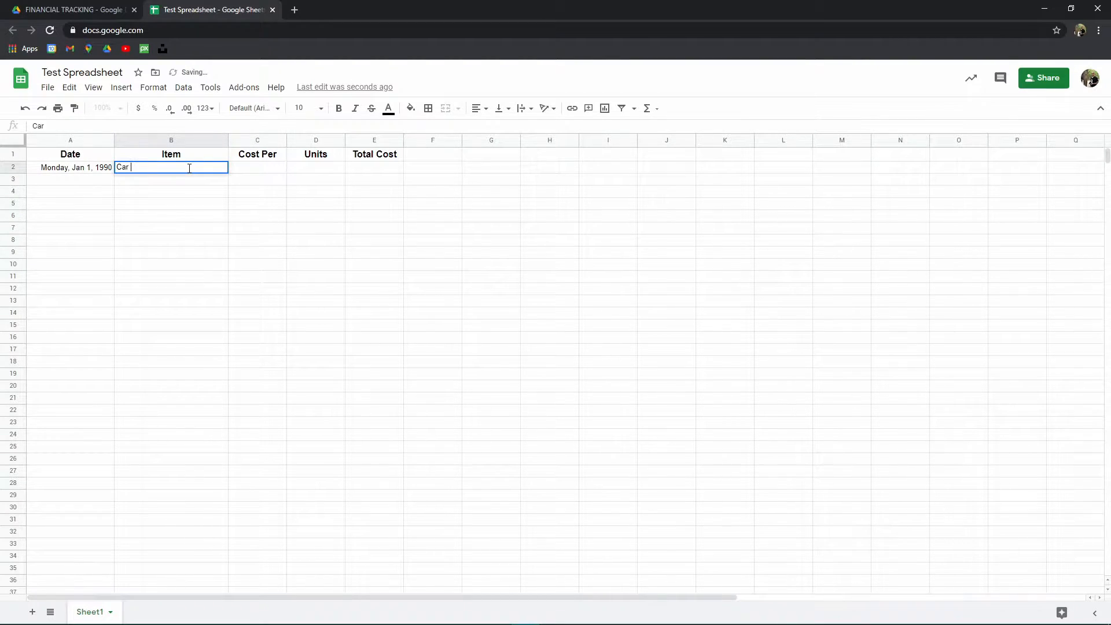
type("ar")
key("Tab")
type("1000")
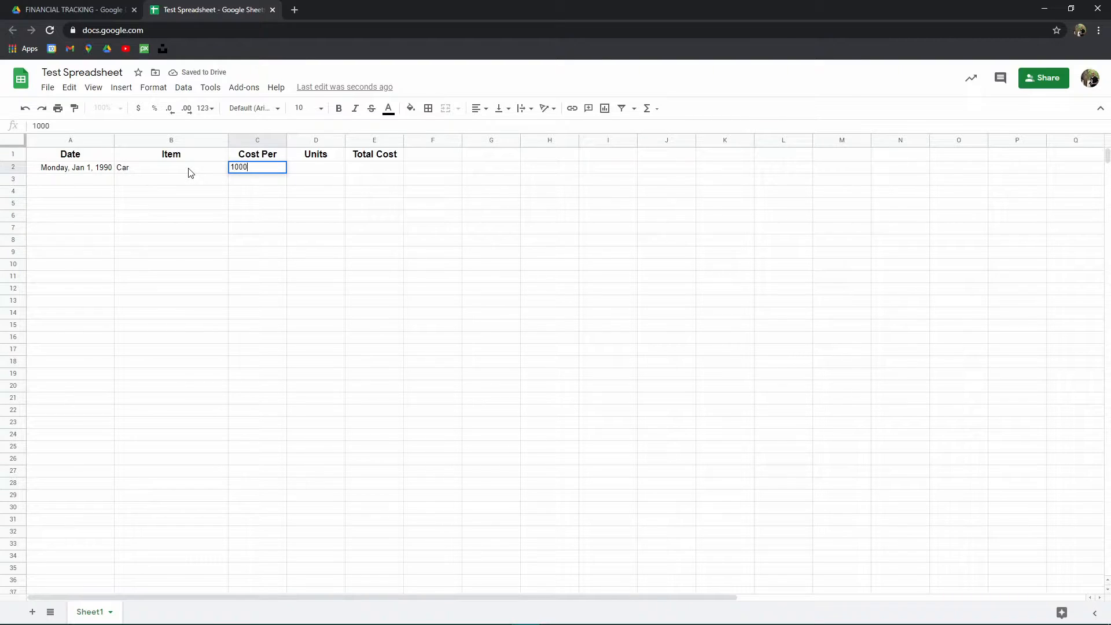
key("Tab")
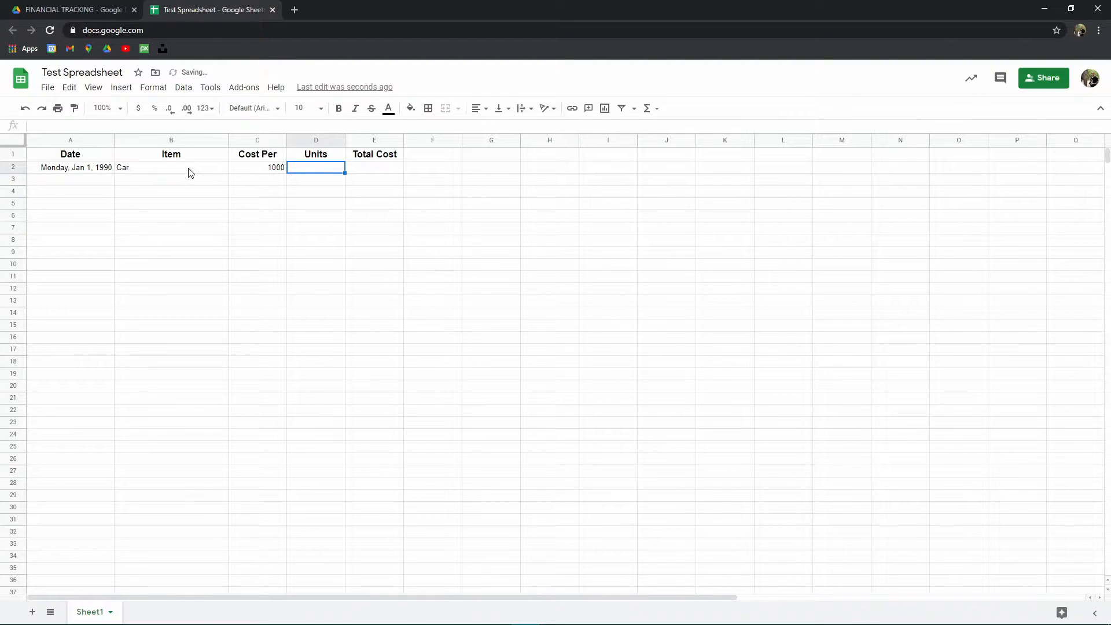
- Enter 2 as the number of units for the car in D2
type("2")
key("Tab")
key("Tab")
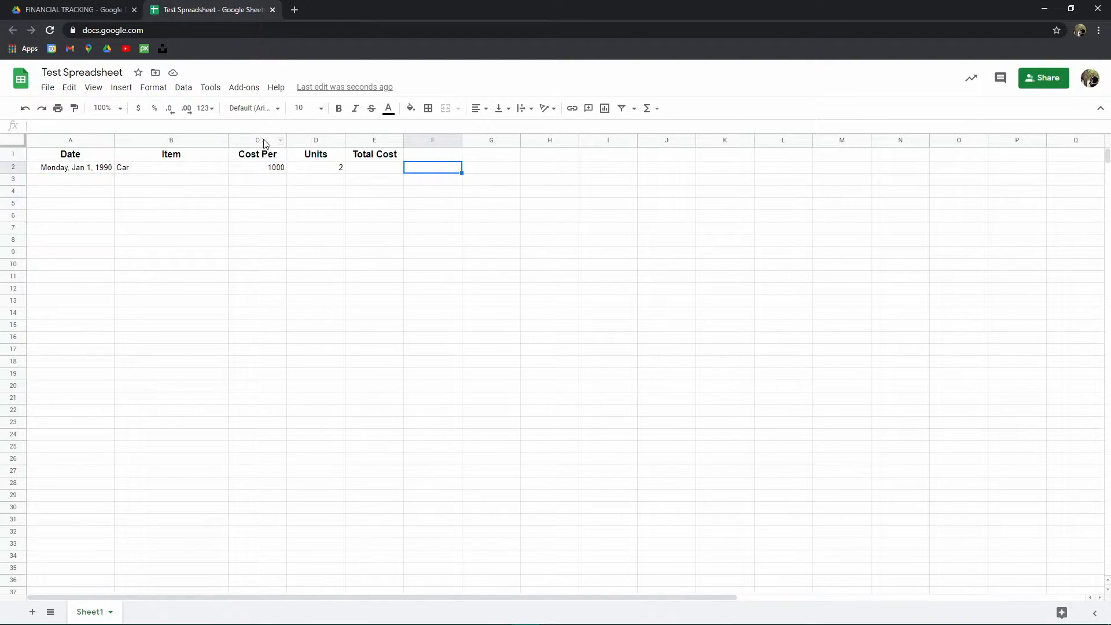
- Format the Cost Per column (C) as currency
left_click(259, 158)
left_click(259, 168)
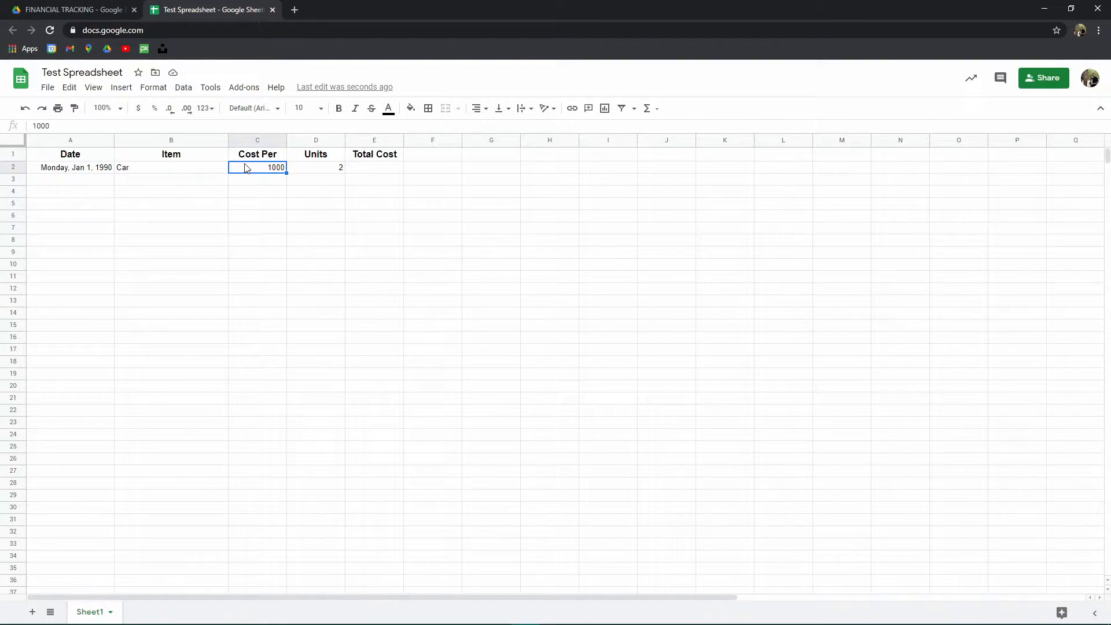
left_click(255, 142)
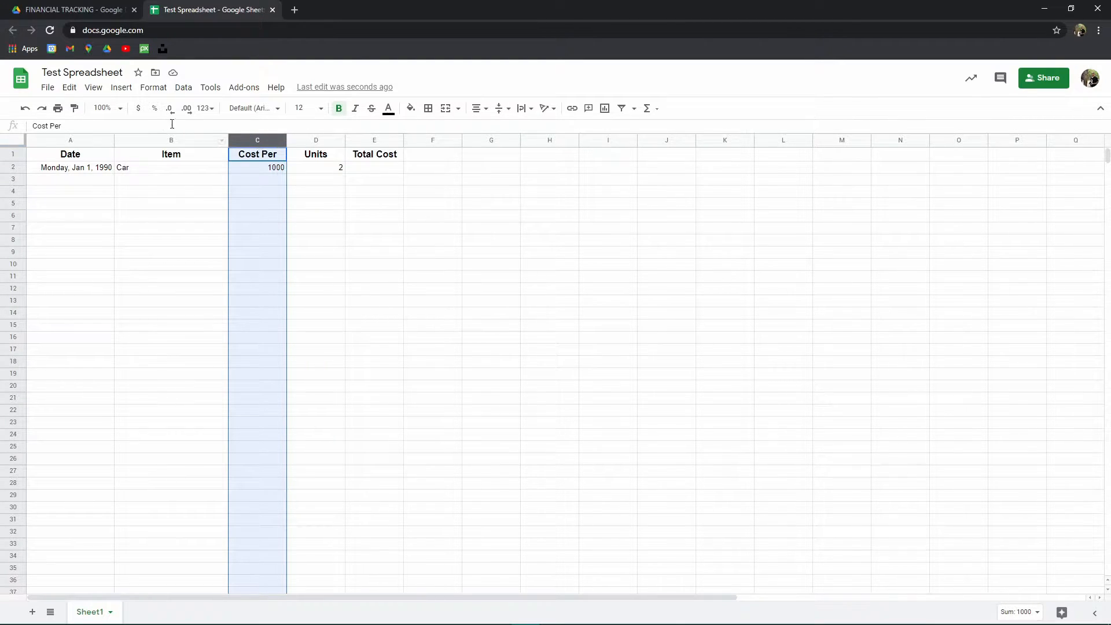
left_click(138, 110)
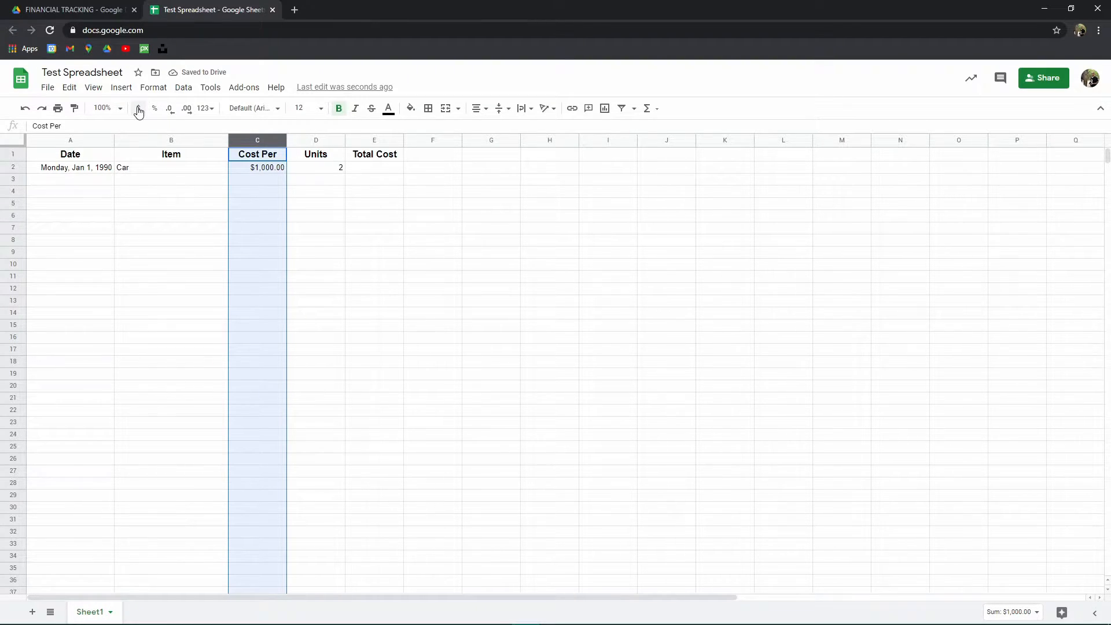
- Apply percent formatting to the Total Cost column (E)
left_click(262, 159)
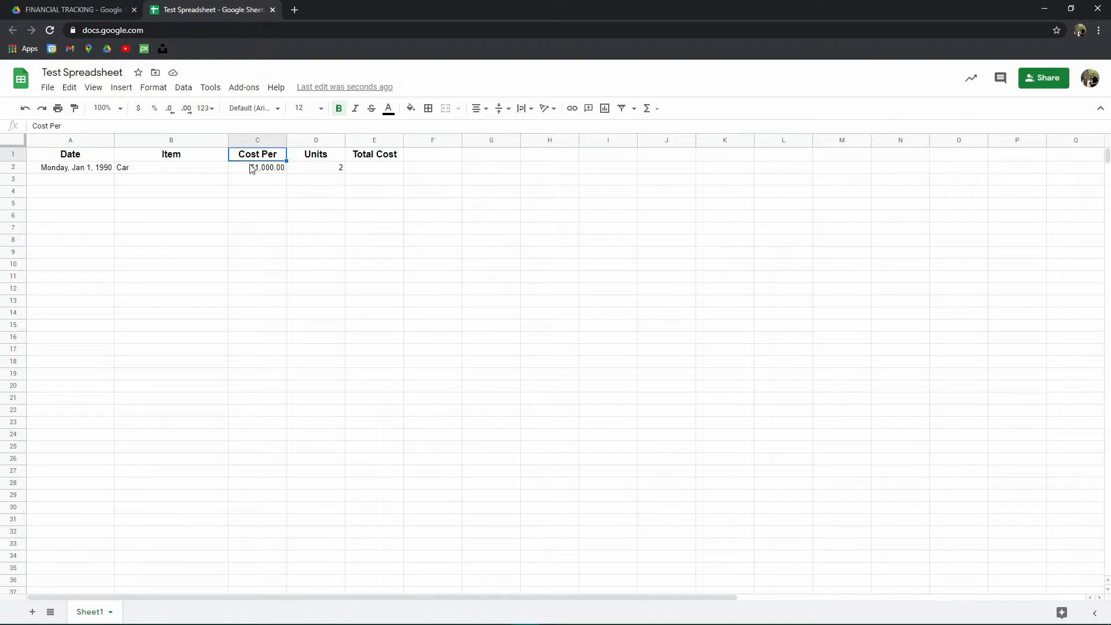
left_click(374, 141)
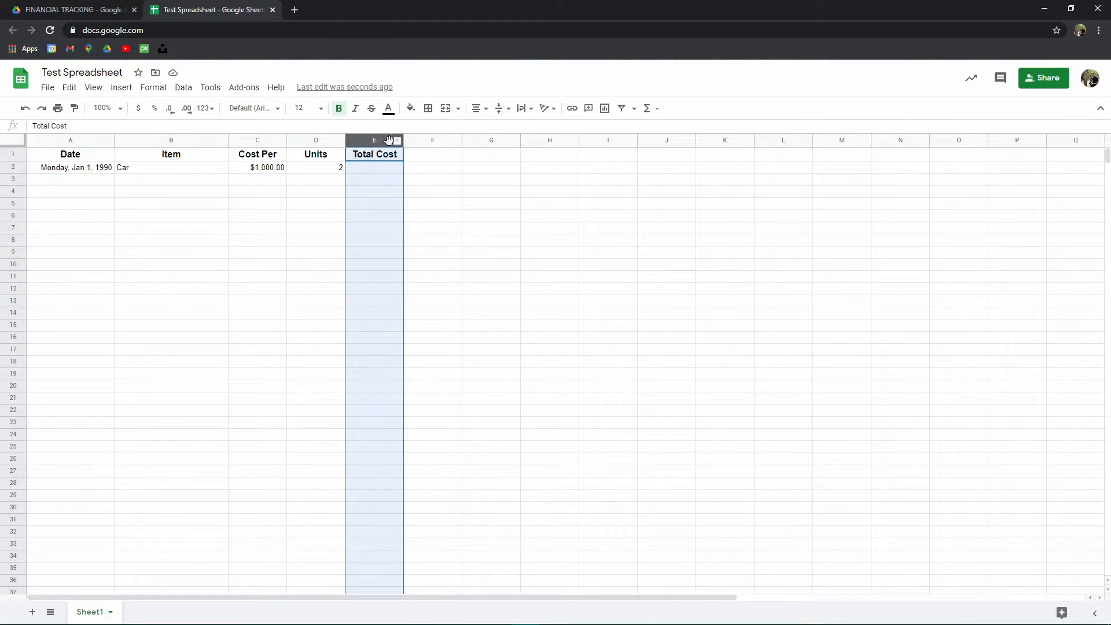
left_click(154, 110)
left_click(512, 208)
left_click(334, 171)
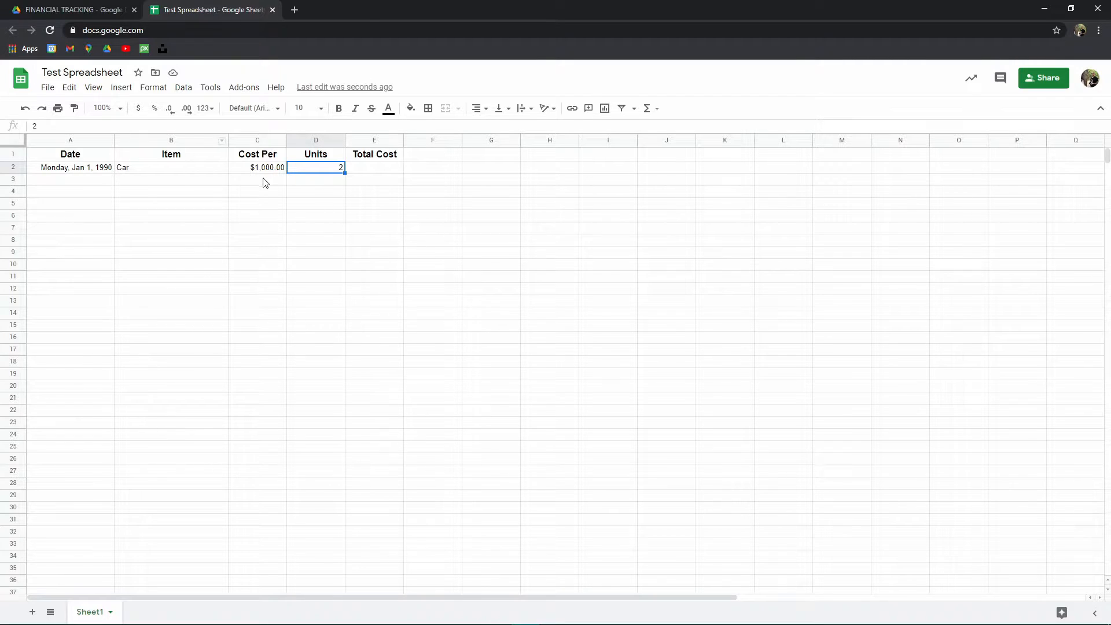
- Select several non-adjacent columns and rows, then the column range C to F, without changing anything
left_click(256, 141)
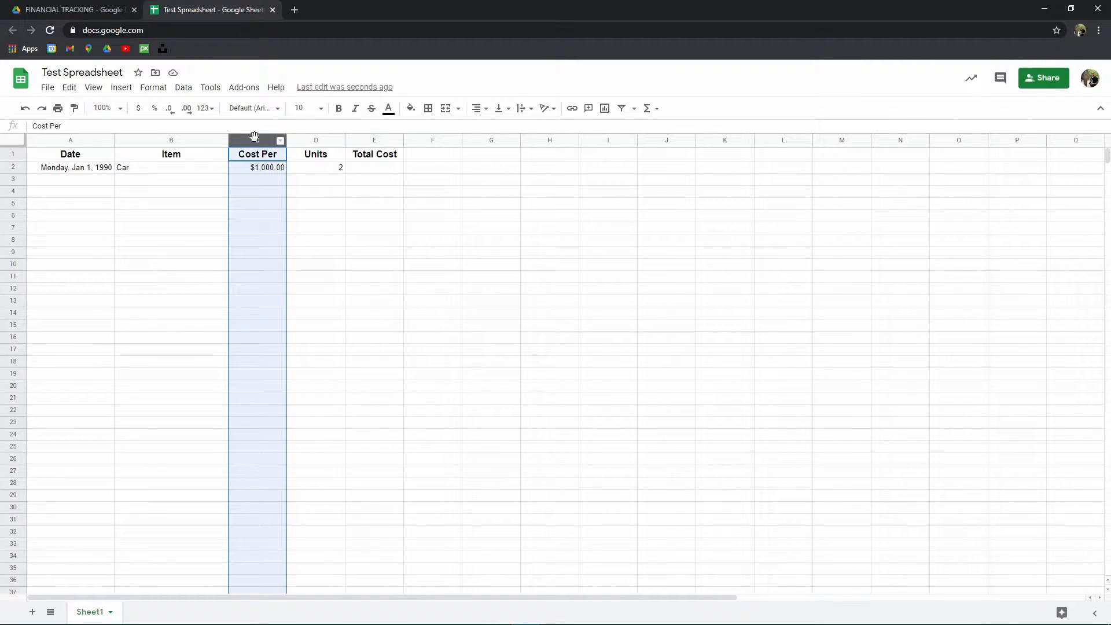
left_click(371, 141, "ctrl")
left_click(312, 204)
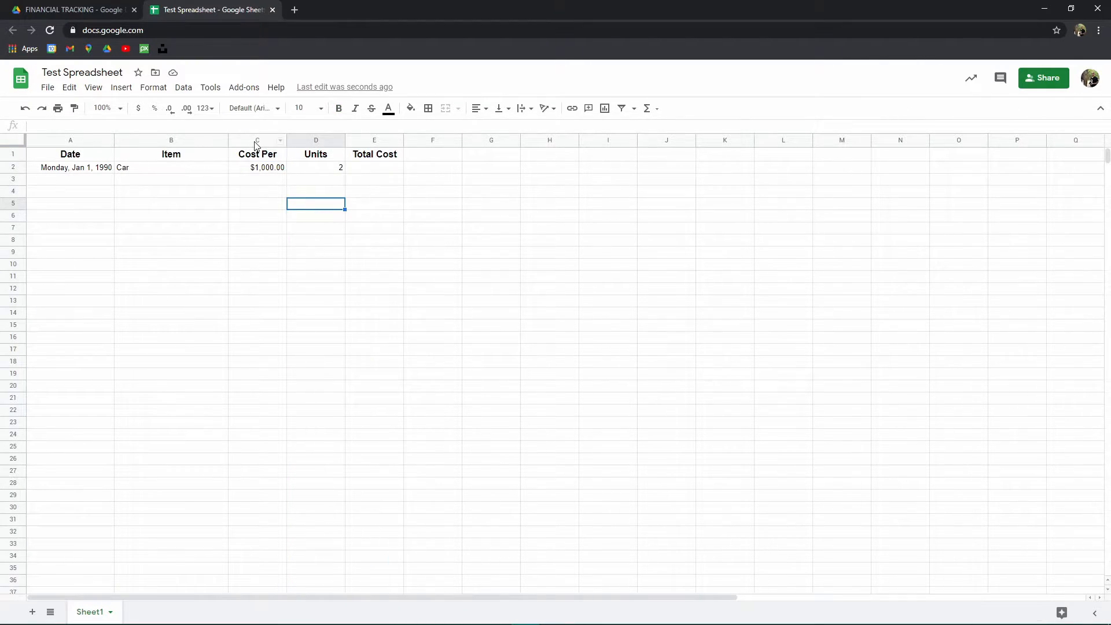
left_click(257, 140)
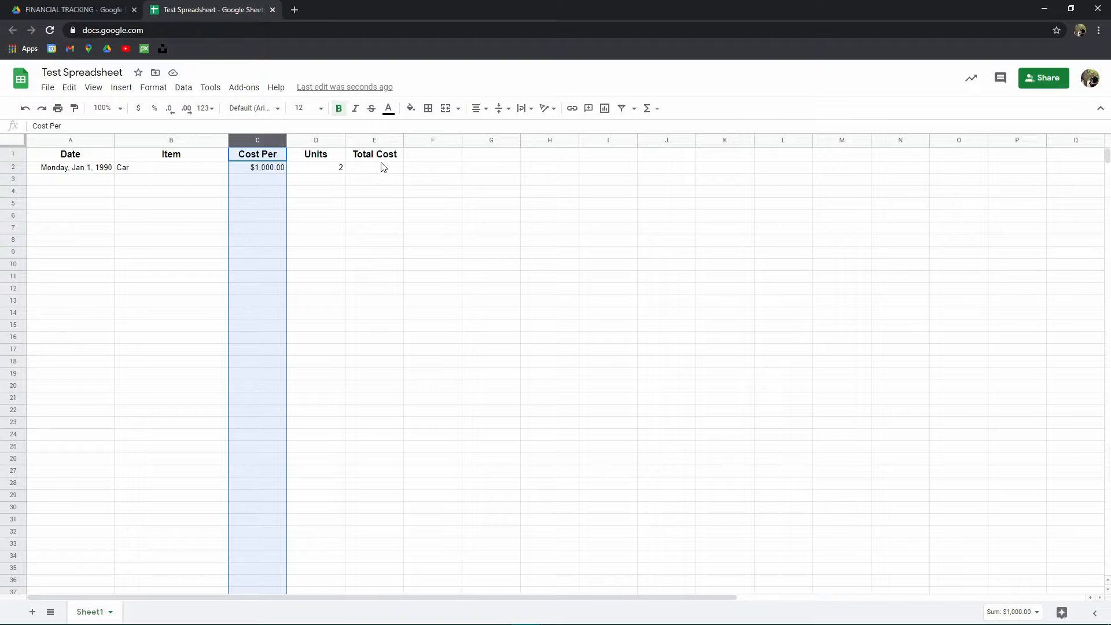
left_click(375, 140, "ctrl")
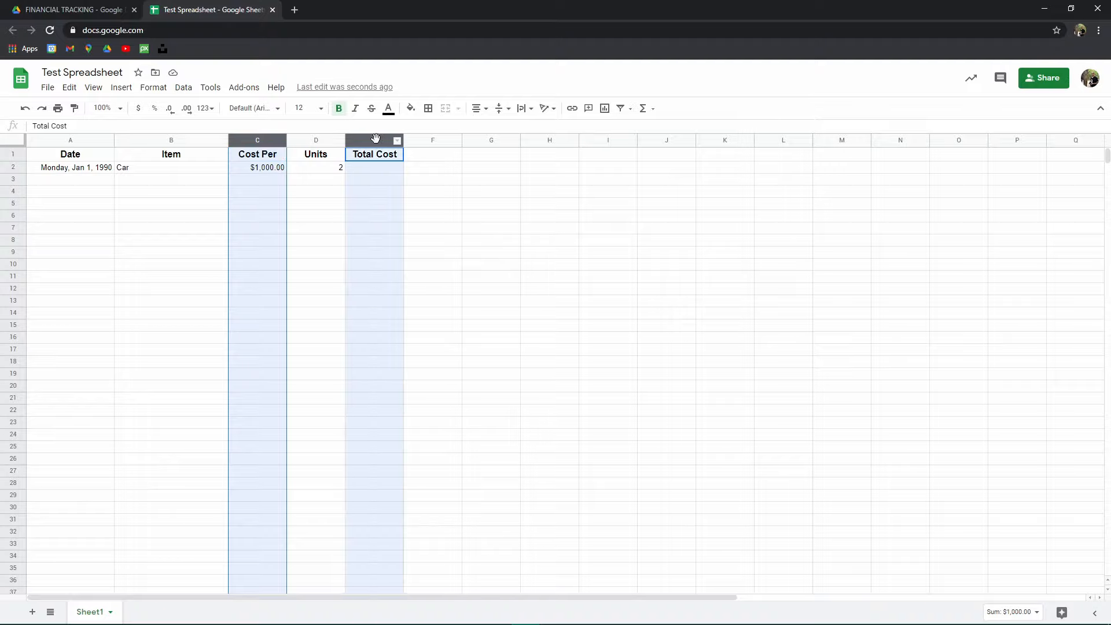
left_click(498, 141, "ctrl")
left_click(725, 140, "ctrl")
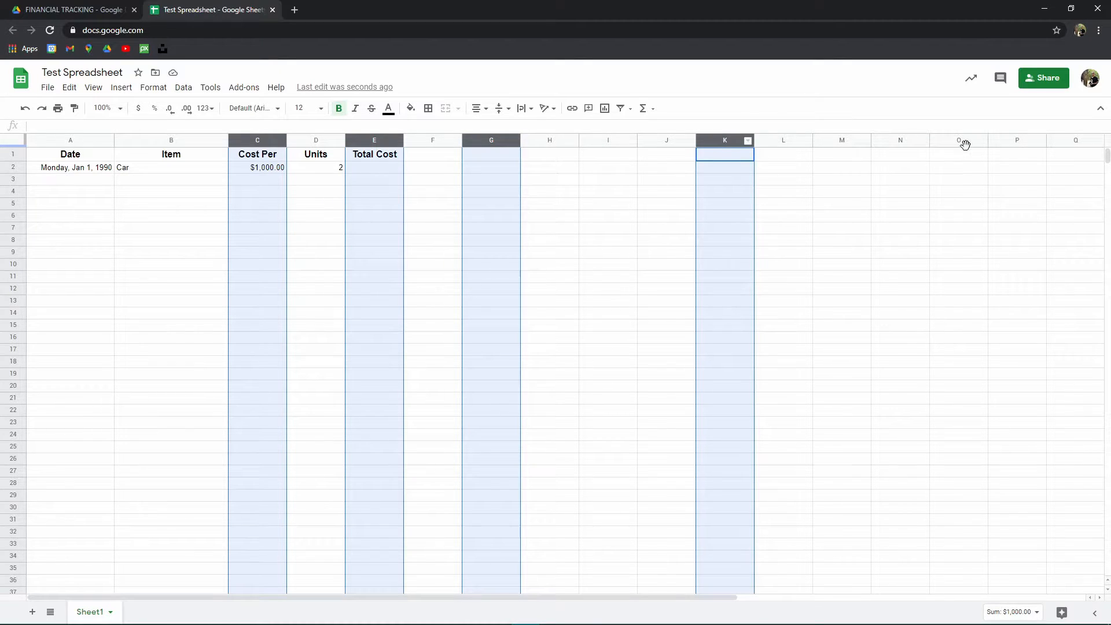
left_click(1076, 140, "ctrl")
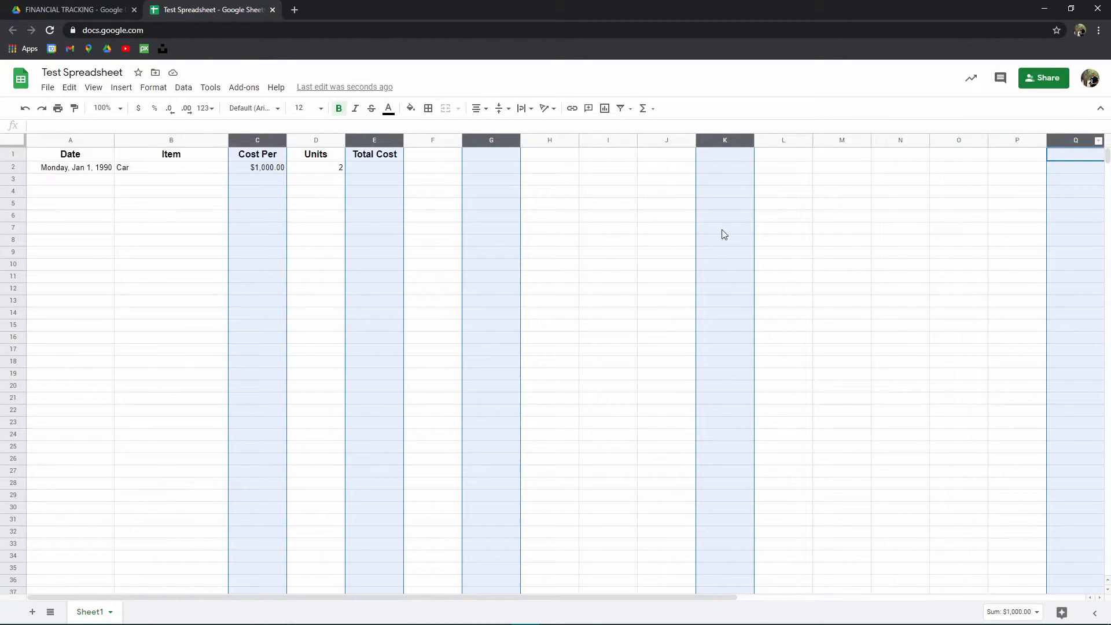
left_click(615, 243)
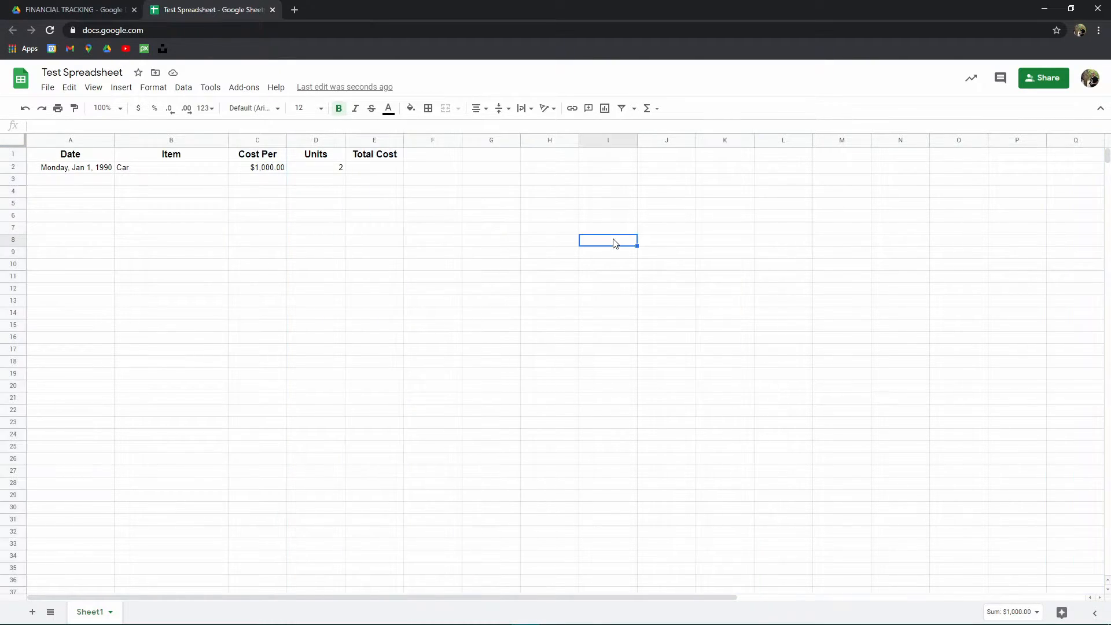
left_click(258, 141, "ctrl")
left_click(13, 301, "ctrl")
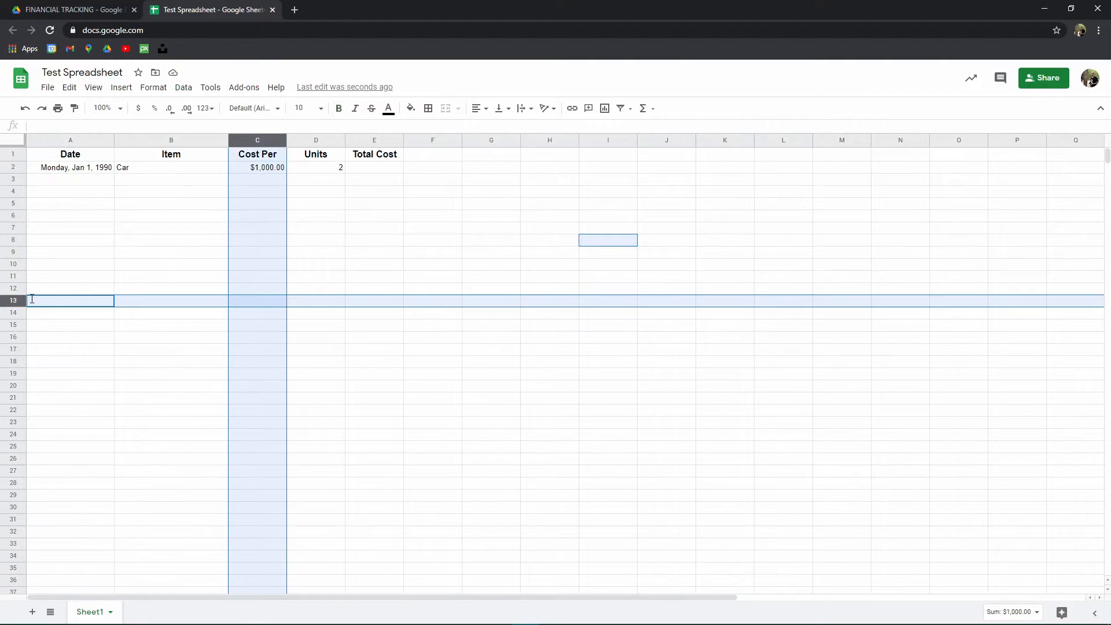
left_click(428, 141, "ctrl")
left_click(15, 374, "ctrl")
left_click(15, 446, "ctrl")
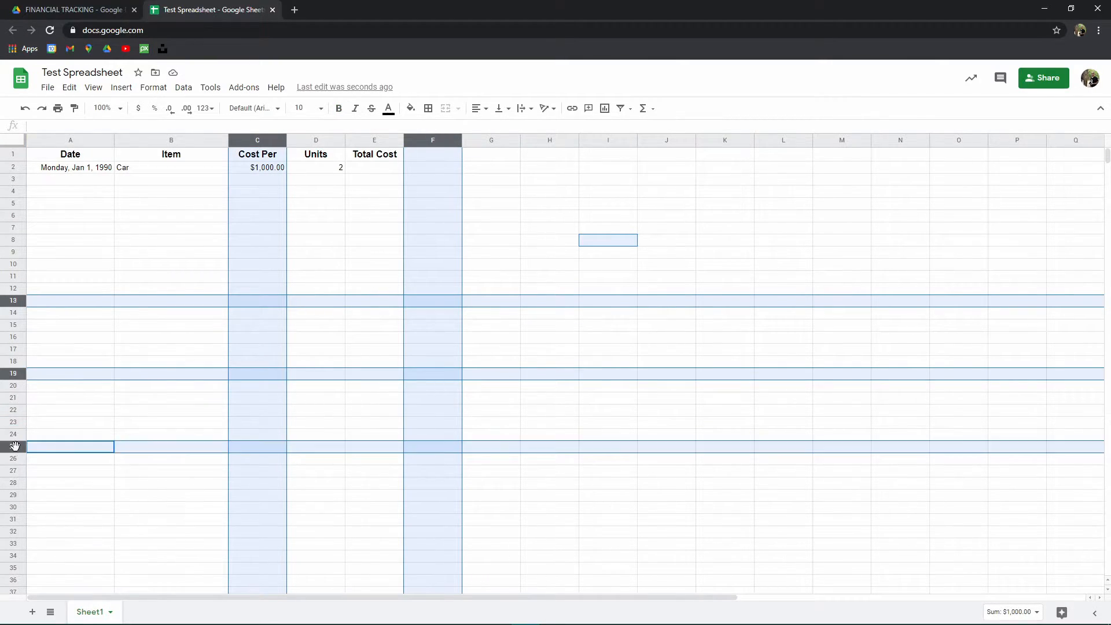
left_click(317, 276)
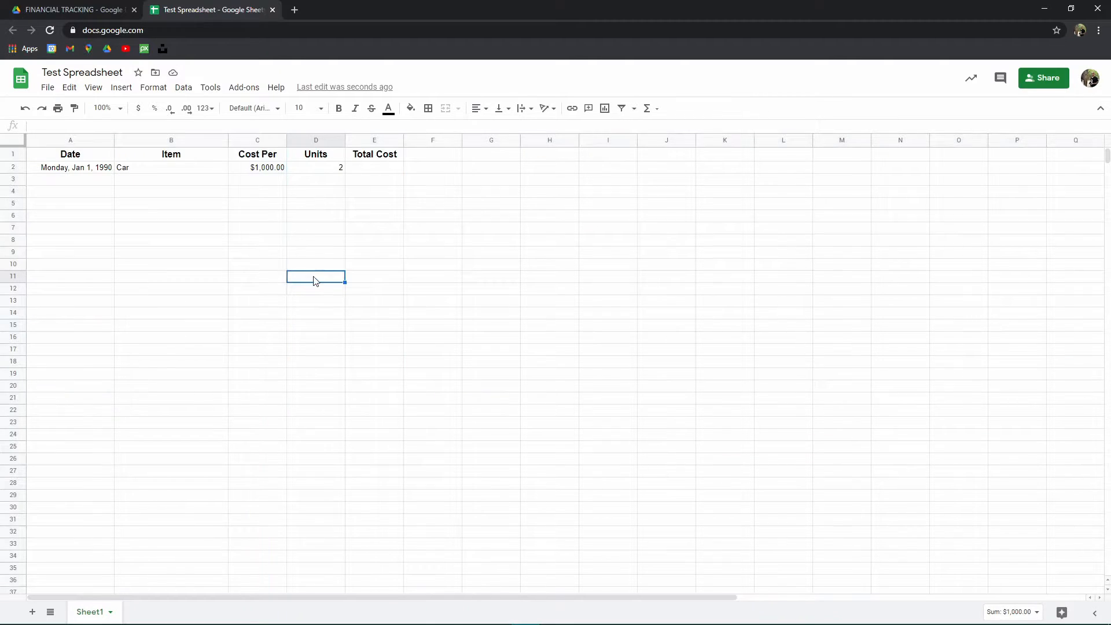
left_click(258, 141)
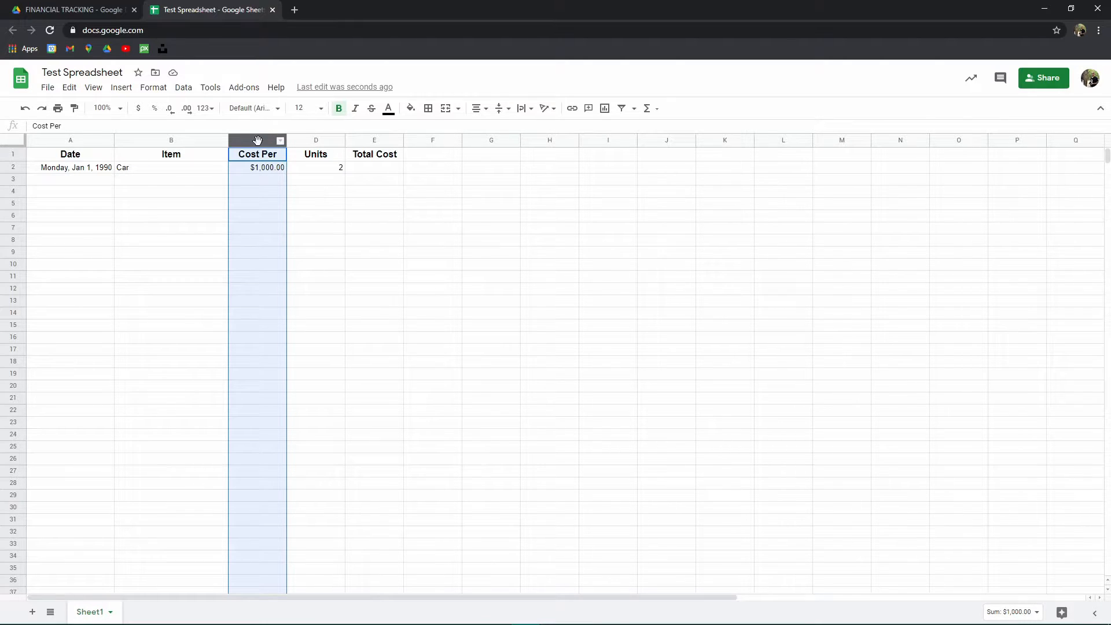
left_click(438, 142, "shift")
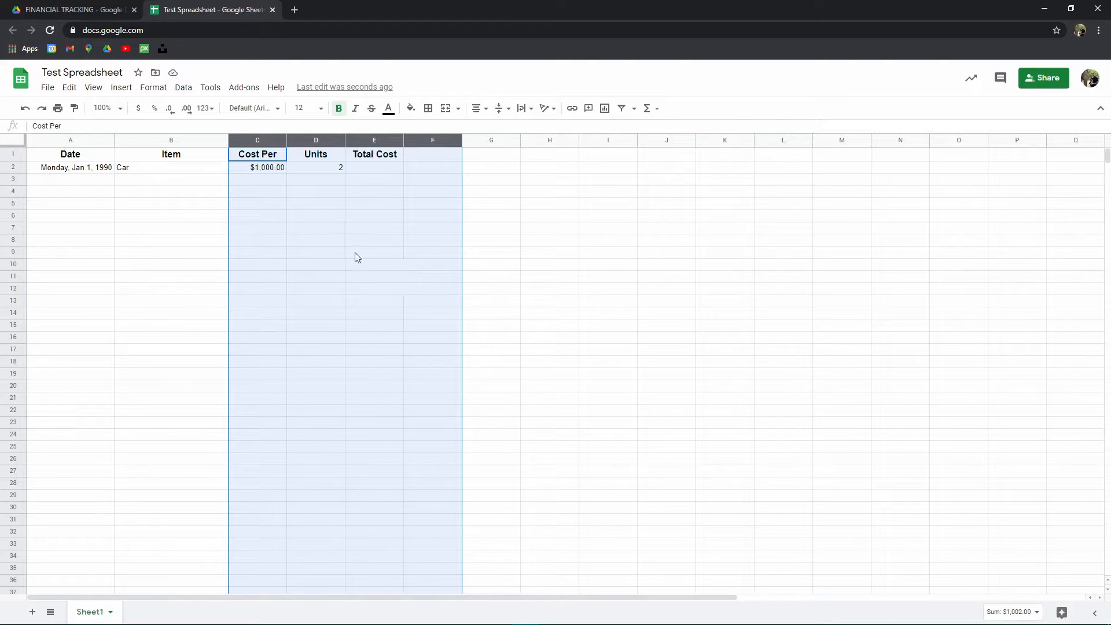
left_click(297, 252)
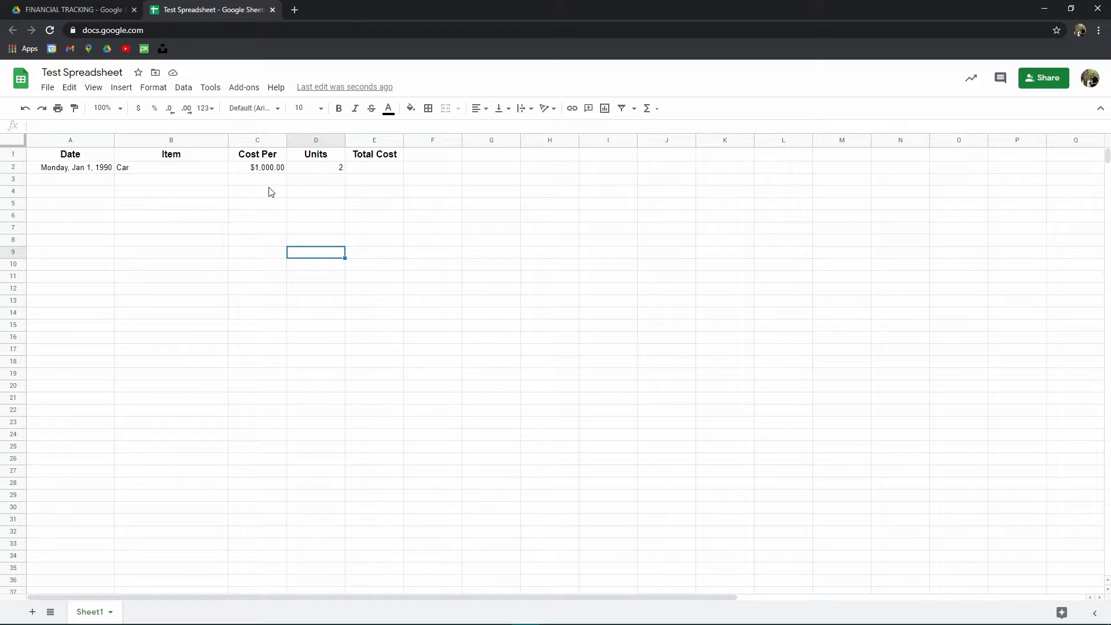
- Format both the Cost Per and Total Cost columns as currency
left_click(258, 140)
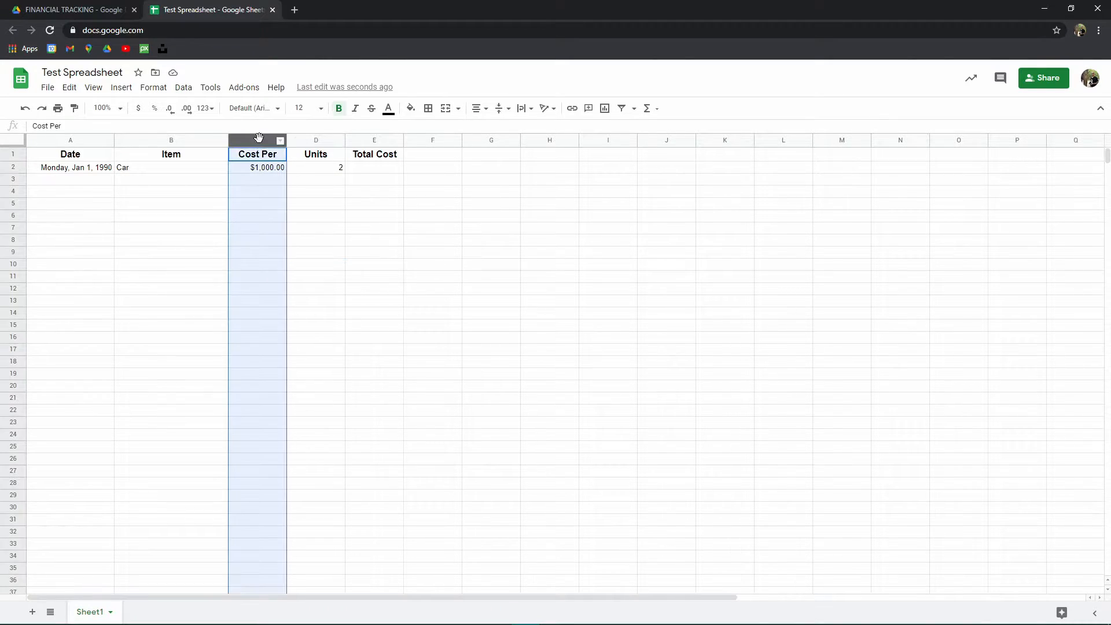
left_click(376, 140, "ctrl")
left_click(144, 109)
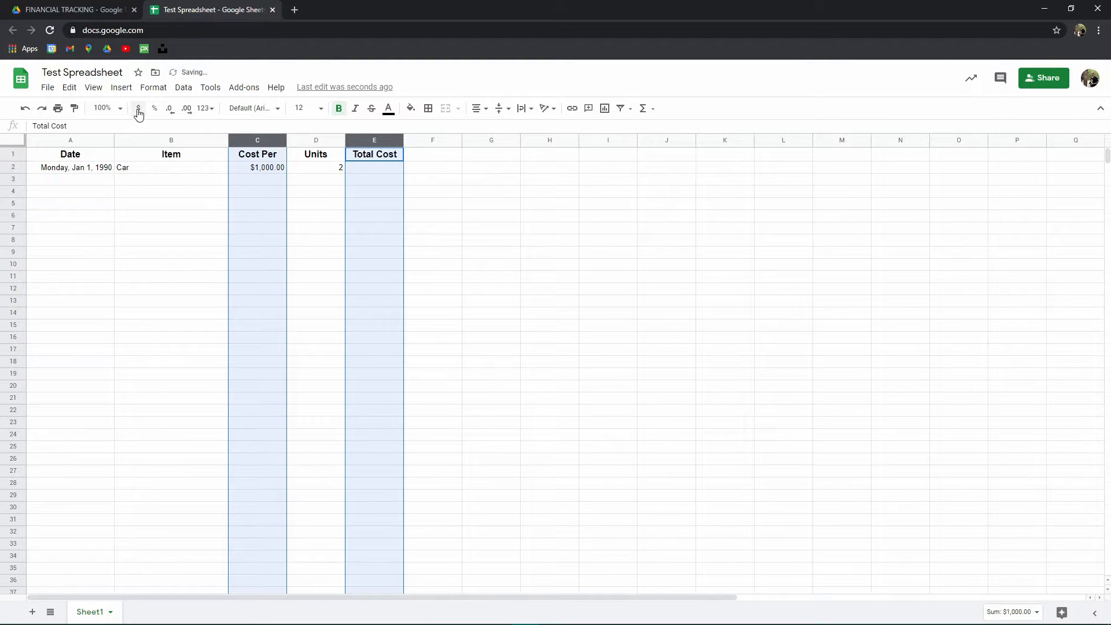
key("Down")
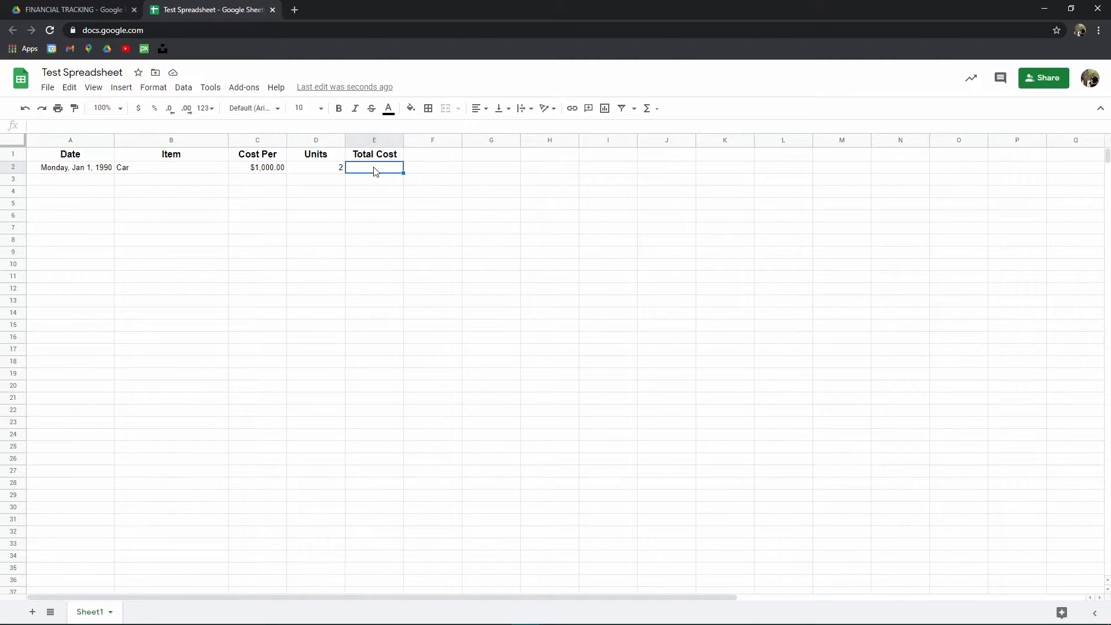
- Enter the formula =SUM(C2*D2) in E2 to calculate the car's total cost
type("=")
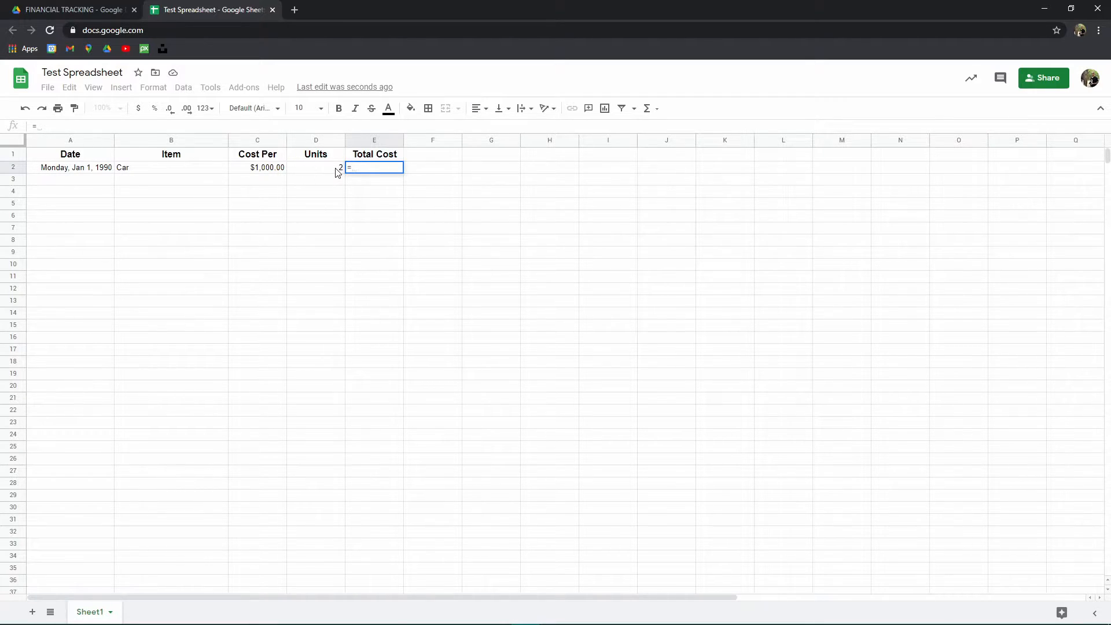
type("sum")
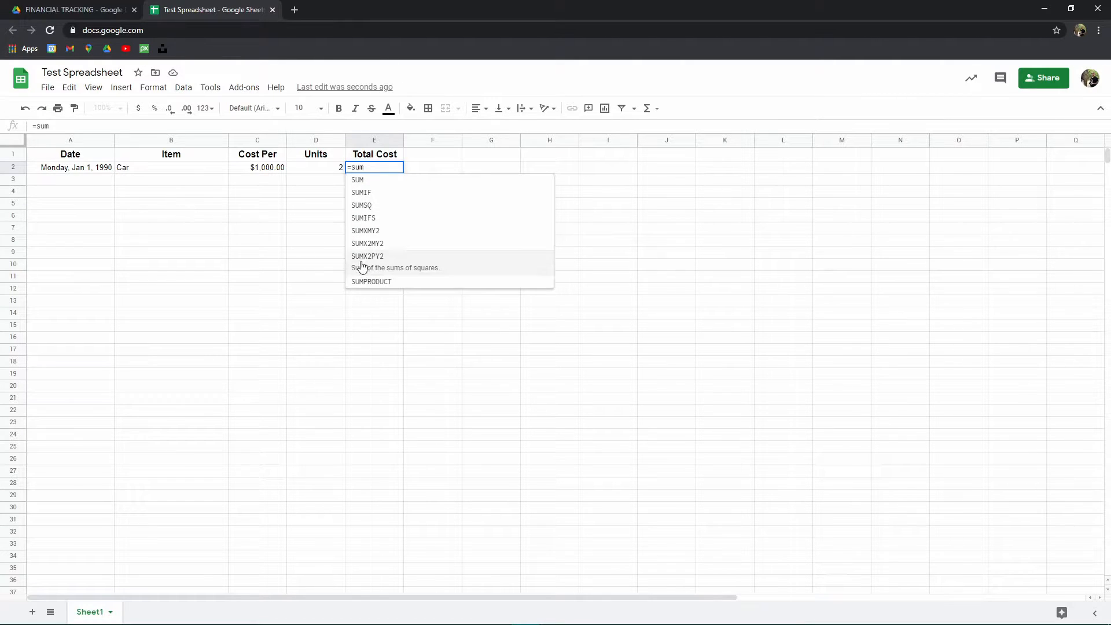
left_click(366, 181)
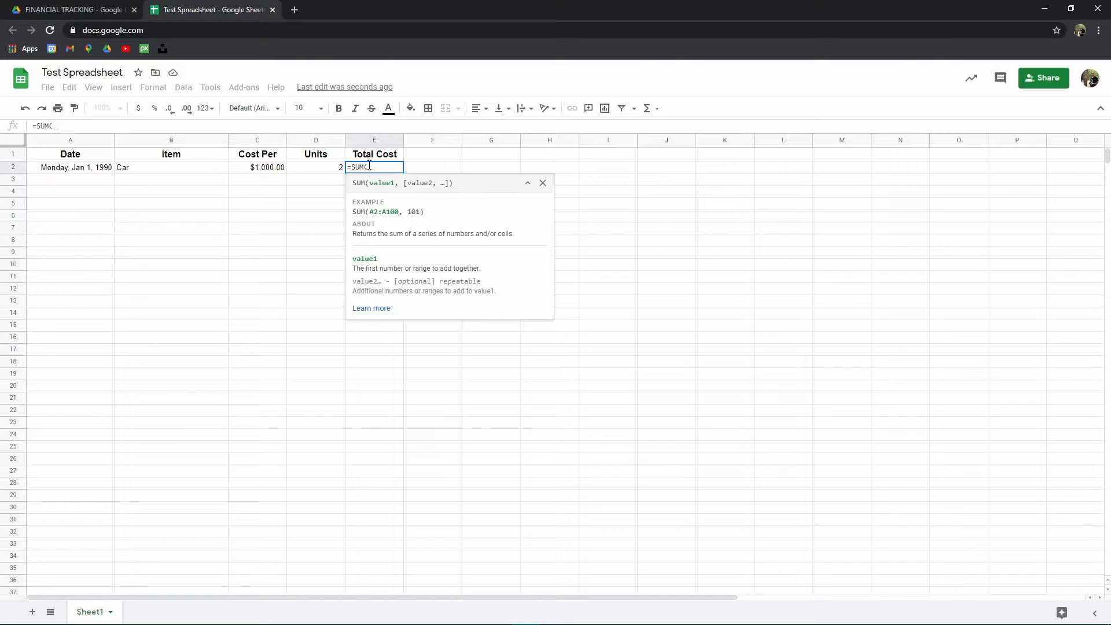
key("BackSpace")
key("BackSpace")
key("BackSpace")
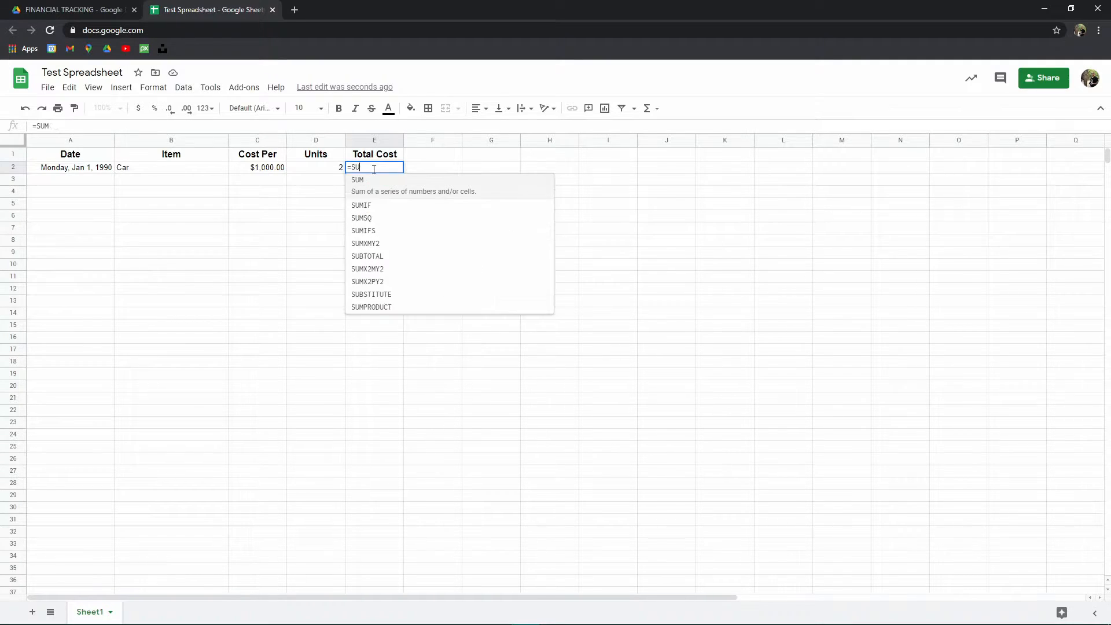
type("um")
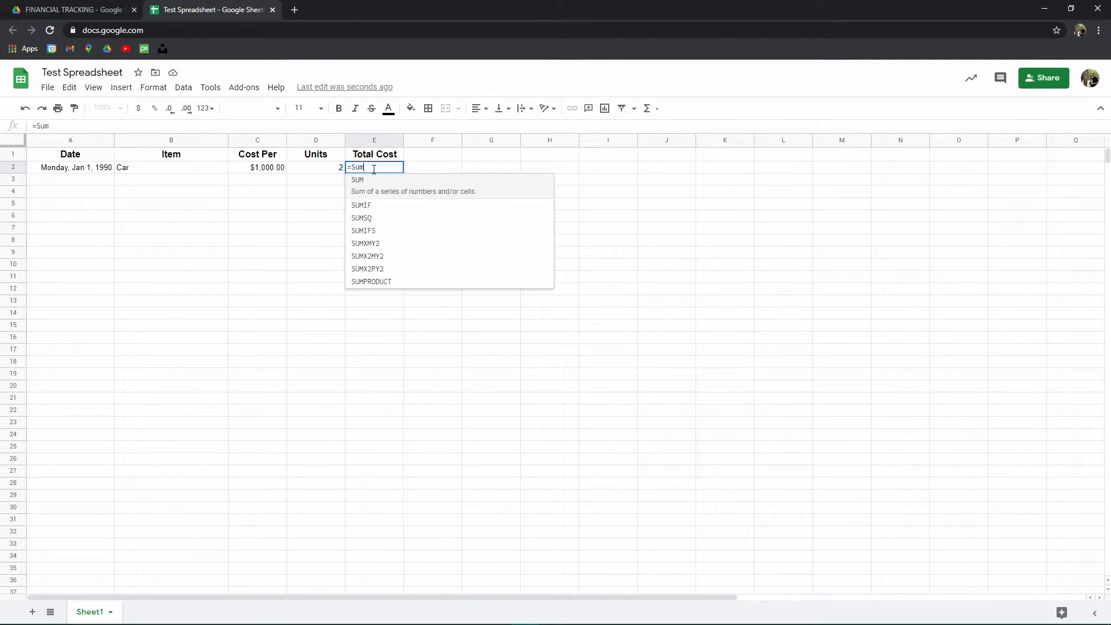
type("(")
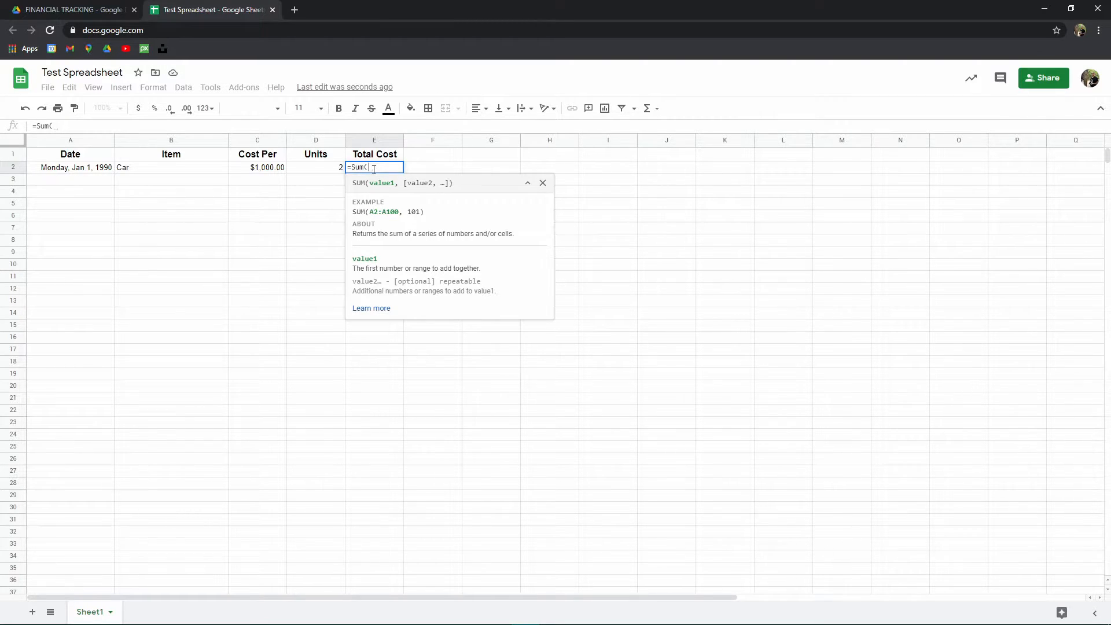
key("BackSpace")
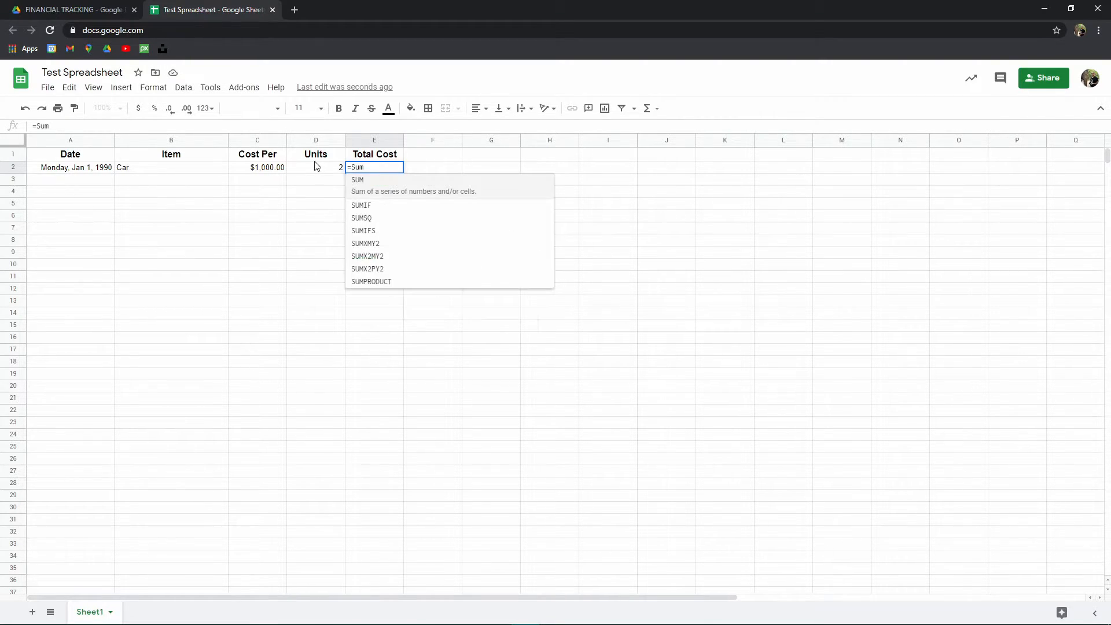
left_click(364, 181)
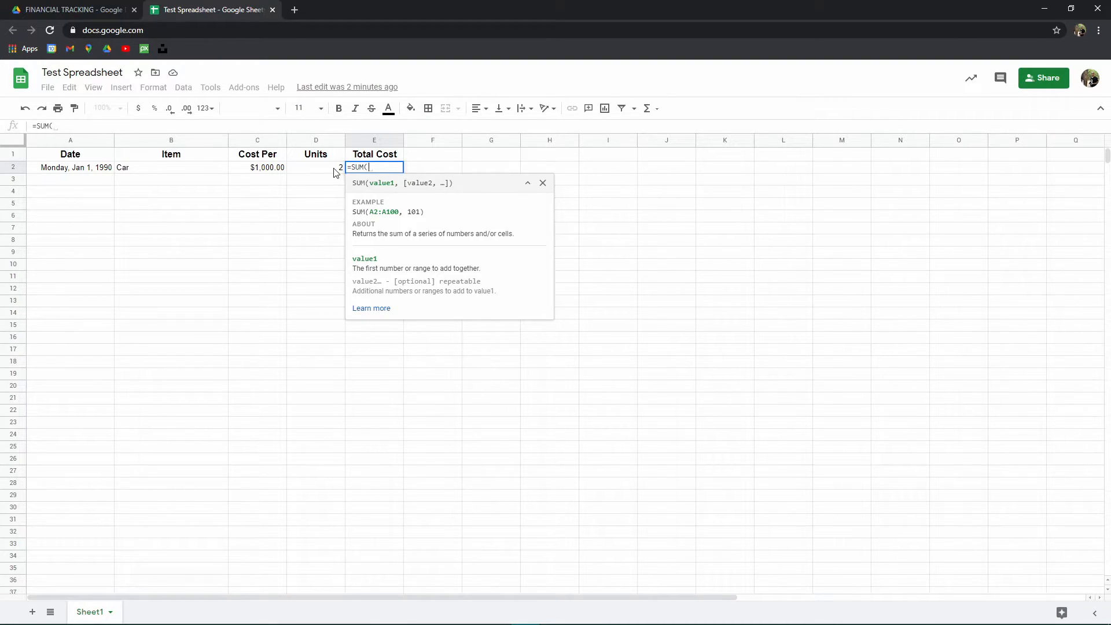
left_click(264, 167)
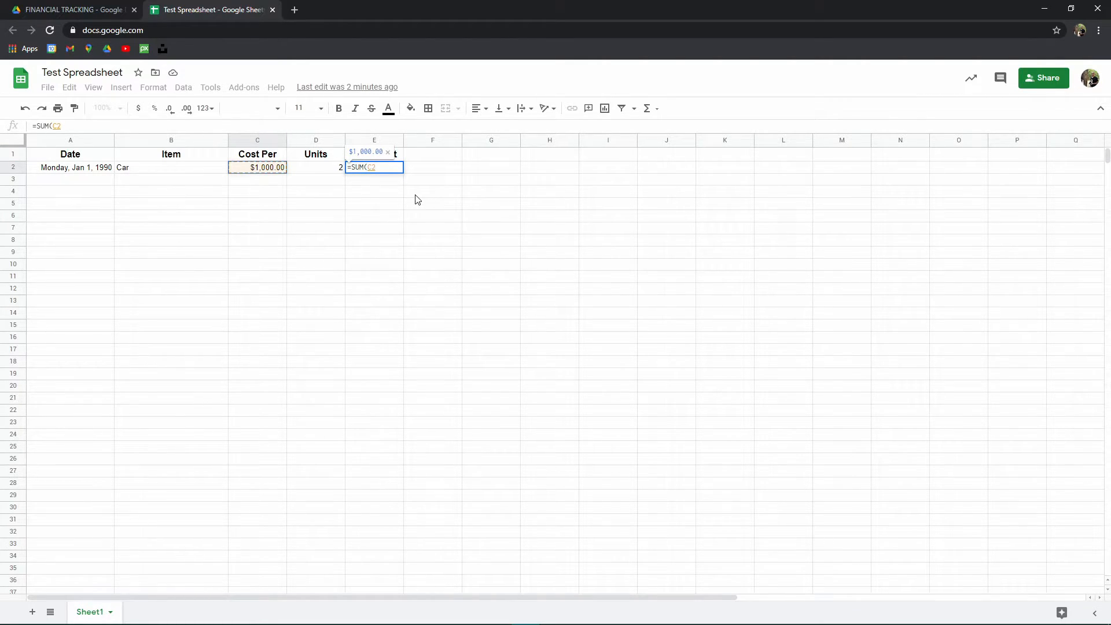
type("*")
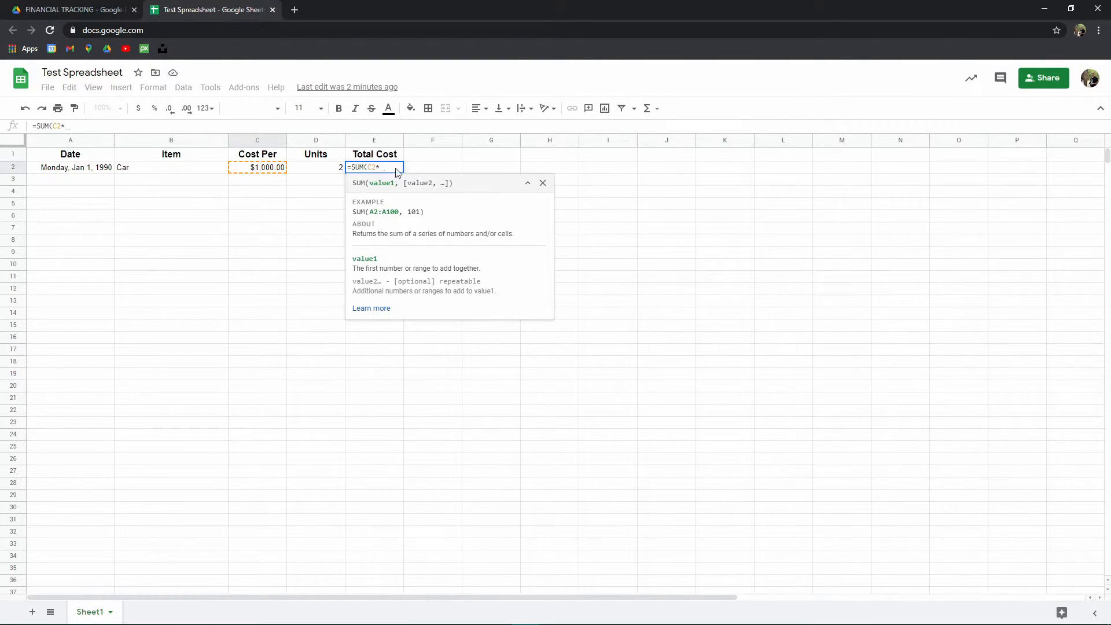
left_click(330, 170)
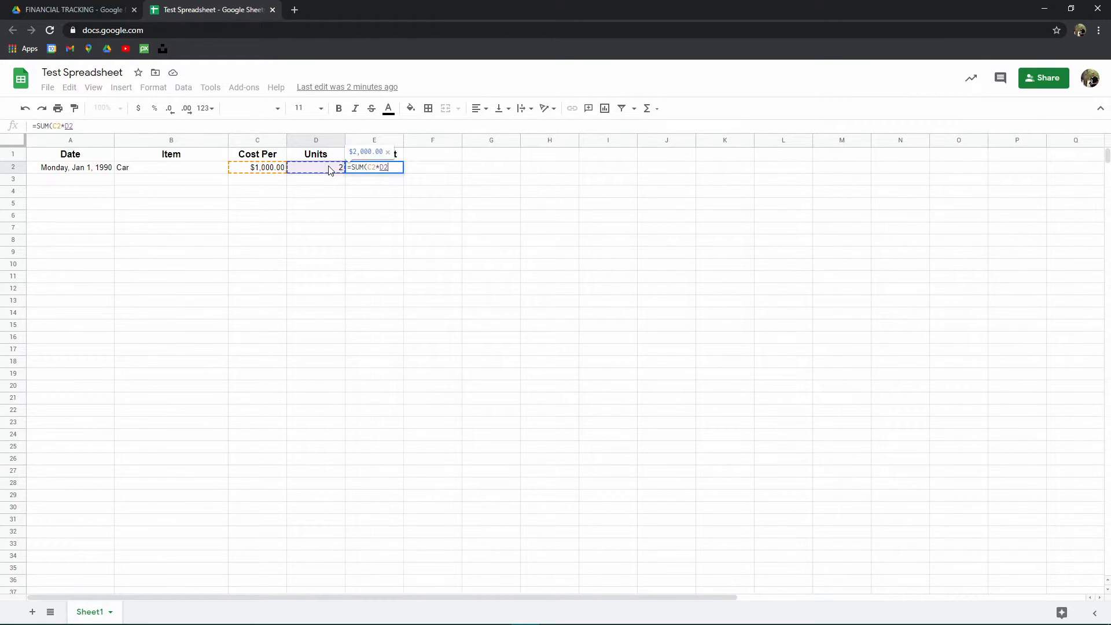
type(")")
key("Return")
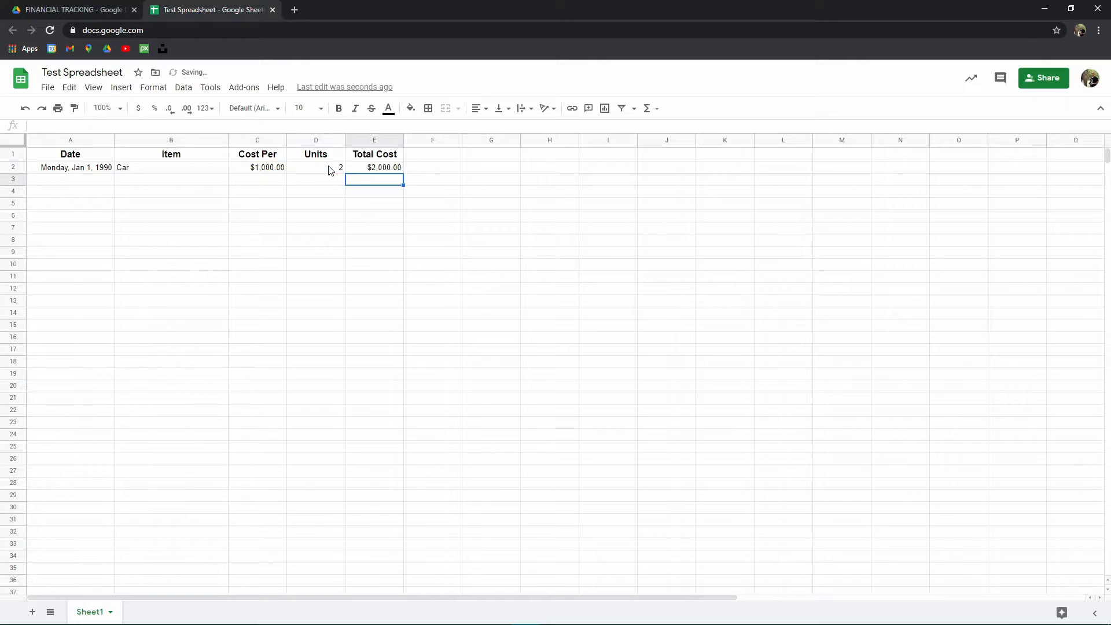
- Clear E2 and re-enter its formula as =C2*D2 by pointing at the Cost Per and Units cells
left_click(370, 169)
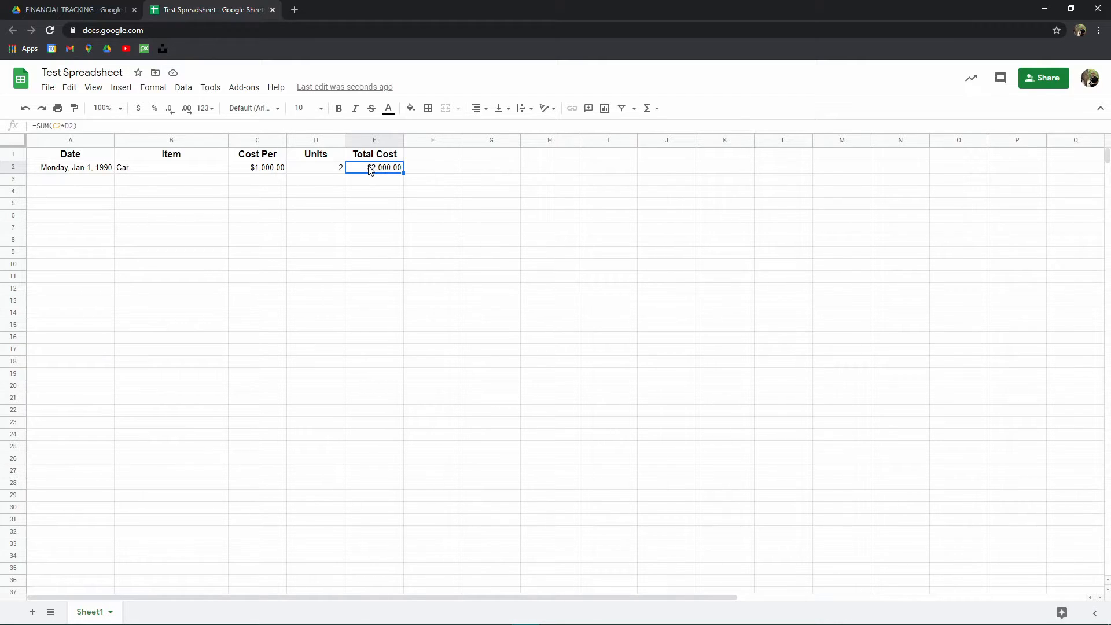
left_click(421, 232)
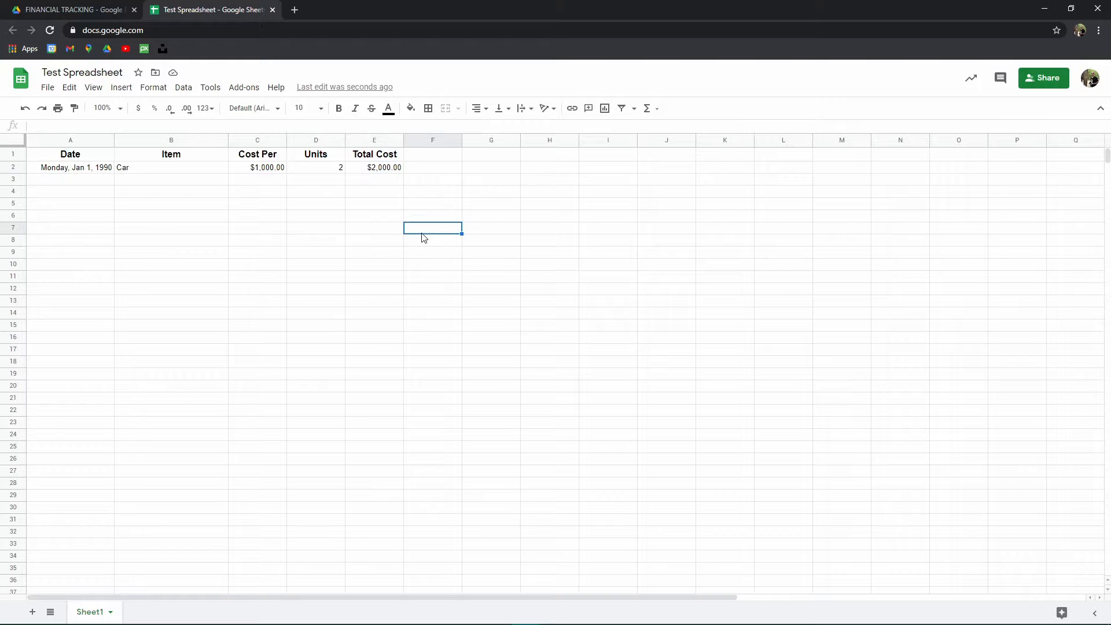
left_click(371, 159)
left_click(387, 172)
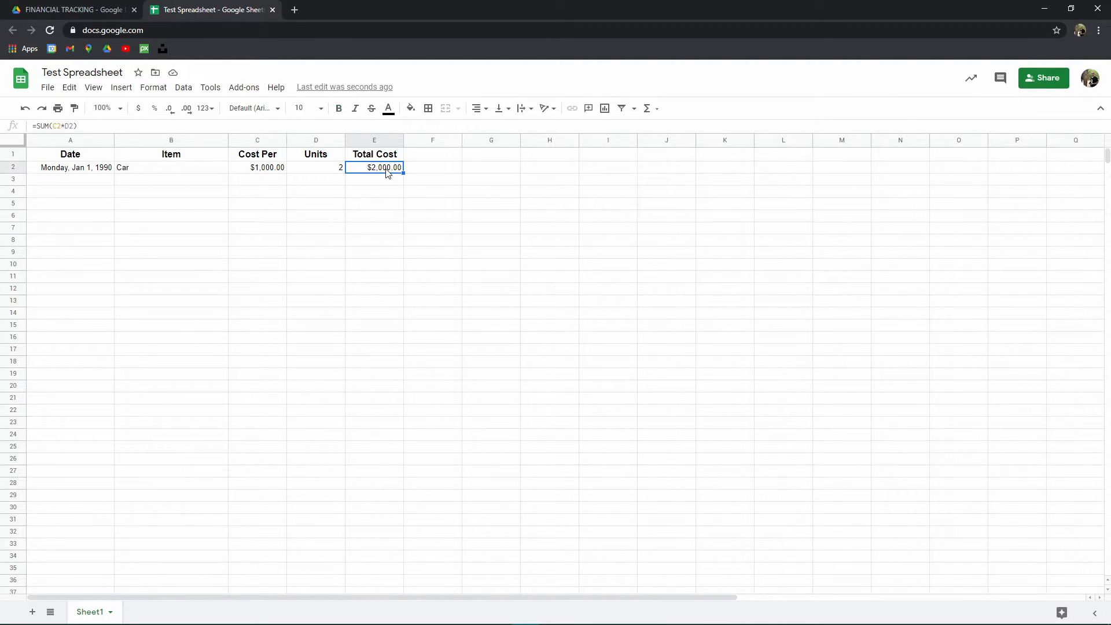
key("Delete")
left_click(496, 278)
left_click(374, 170)
type("=")
left_click(271, 168)
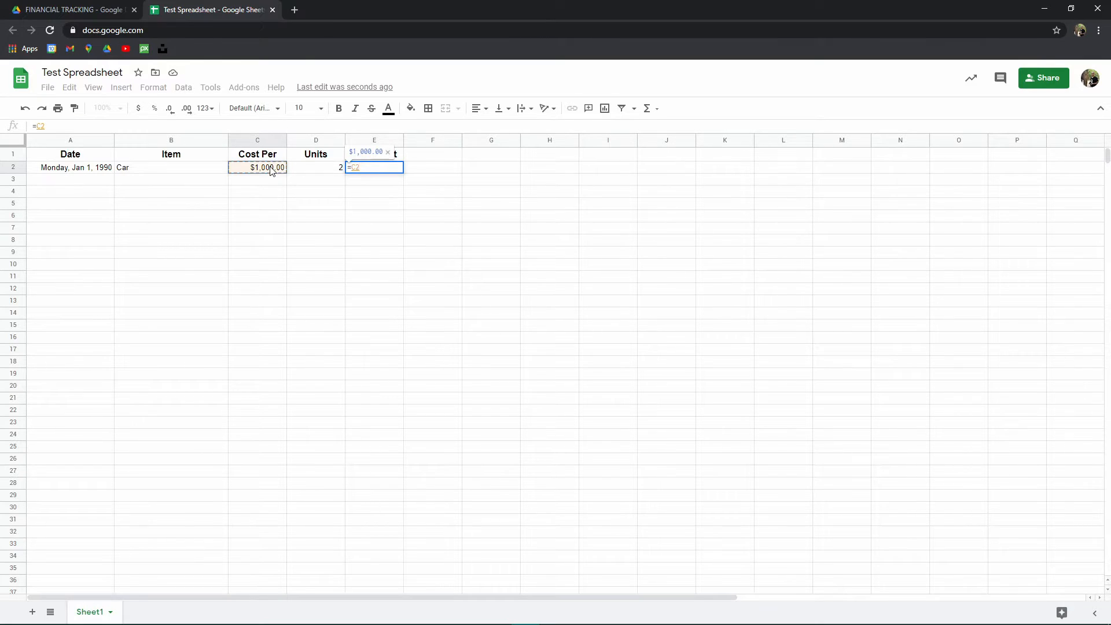
type("*")
left_click(309, 170)
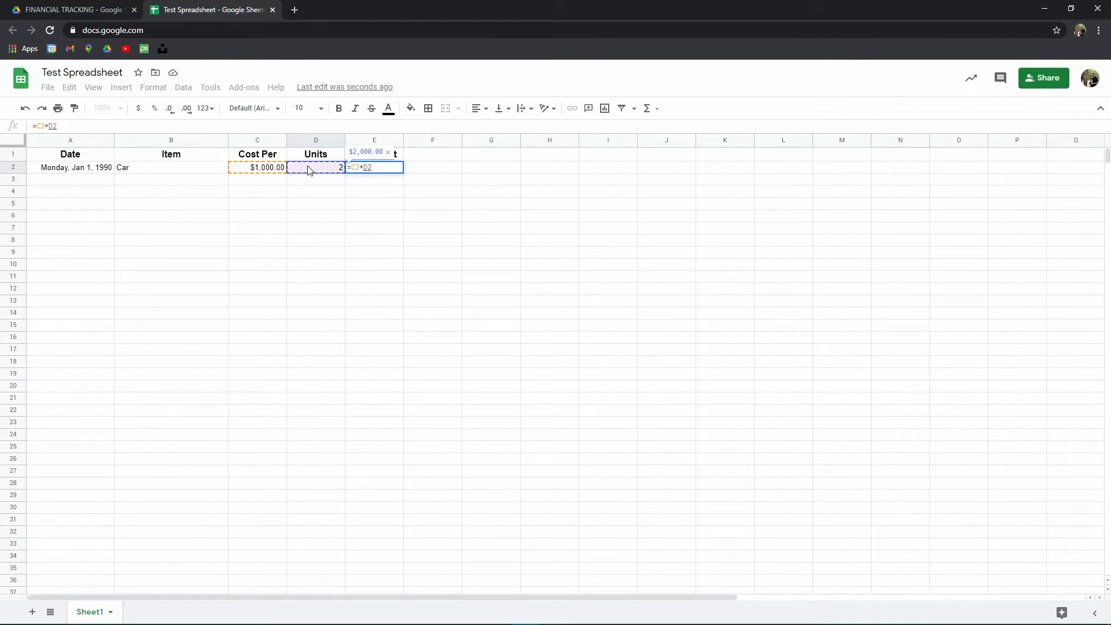
key("Return")
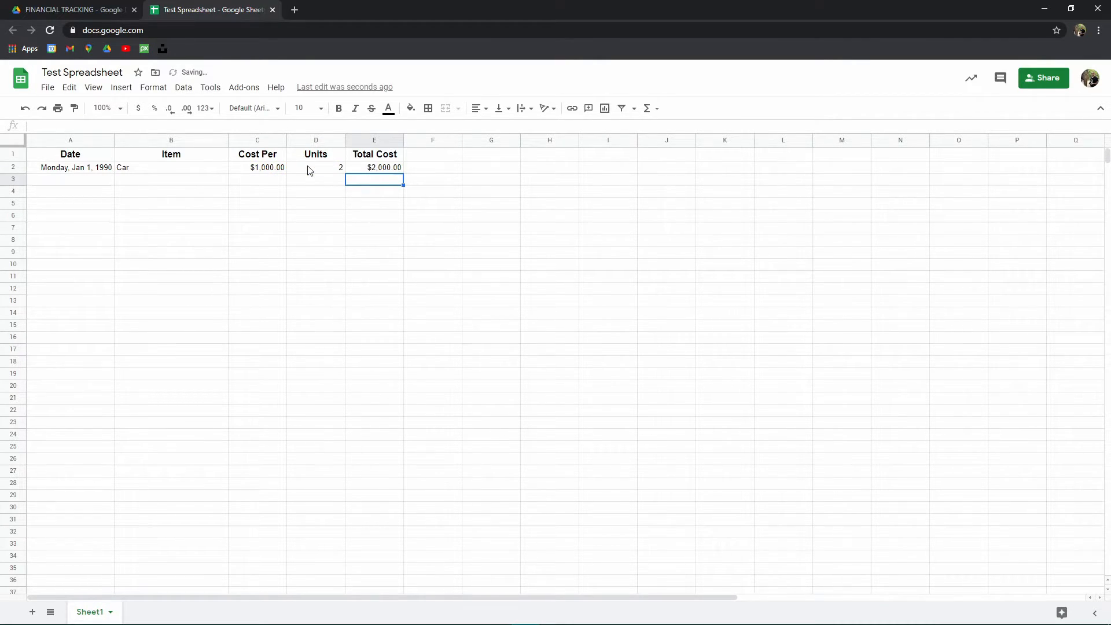
- Inspect the Cost Per, Units and Total Cost cells in row 2 one after another
left_click(383, 172)
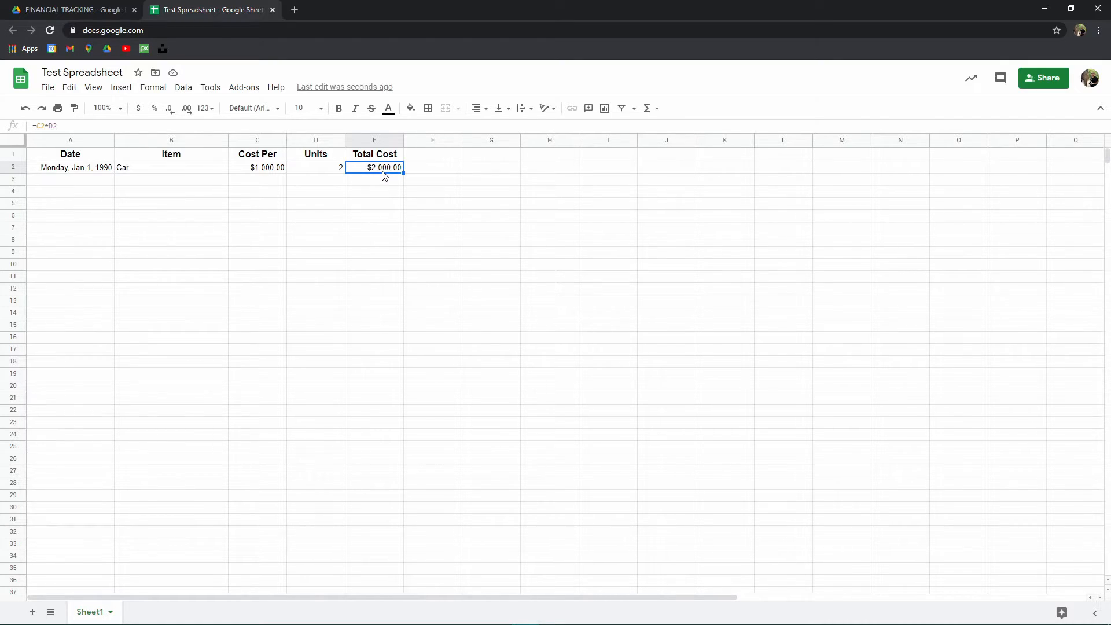
left_click(387, 207)
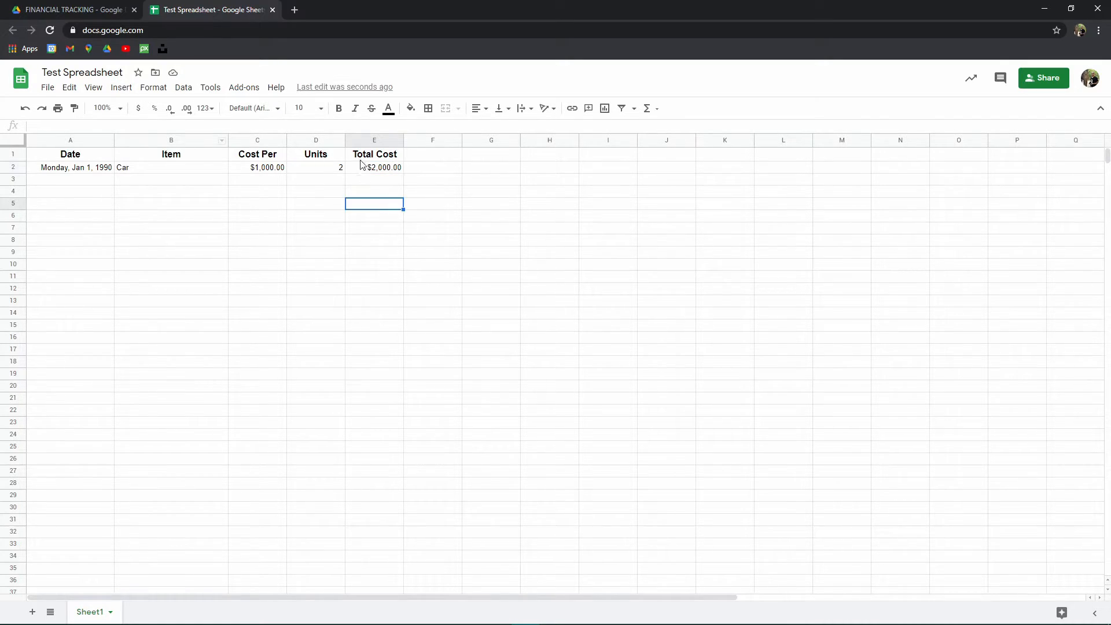
left_click(269, 172)
left_click(323, 172)
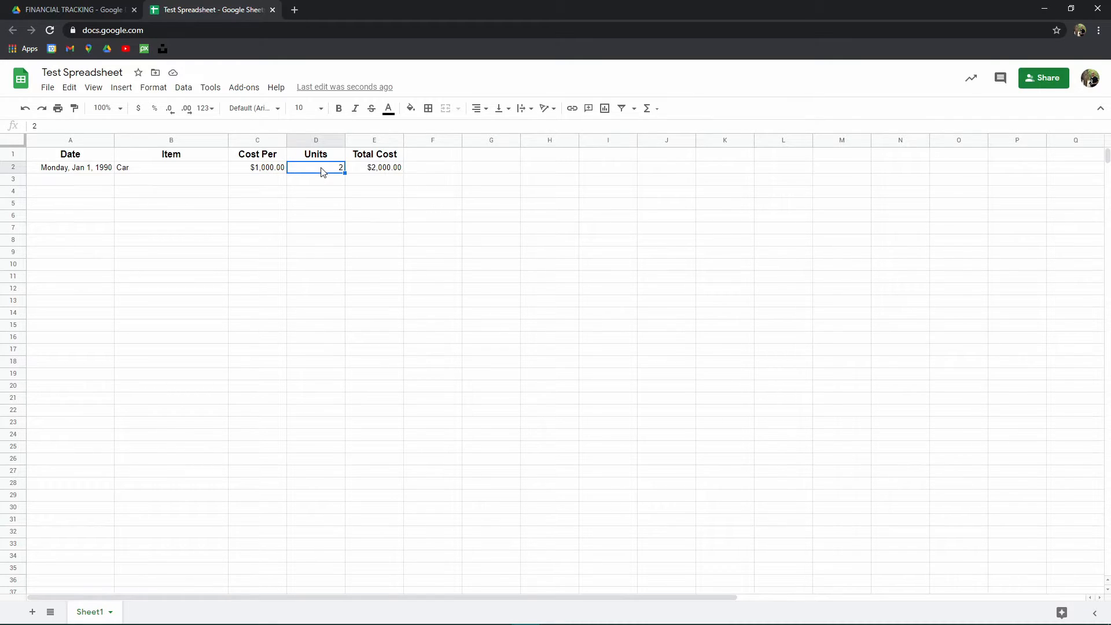
left_click(240, 172)
left_click(326, 171)
left_click(269, 169)
left_click(336, 170)
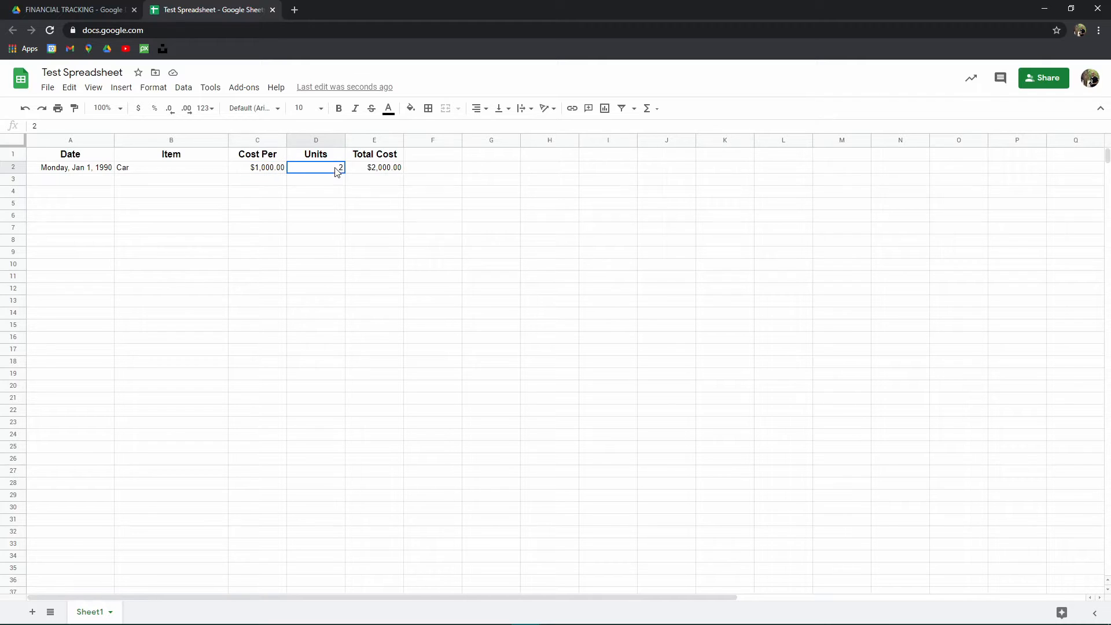
left_click(392, 170)
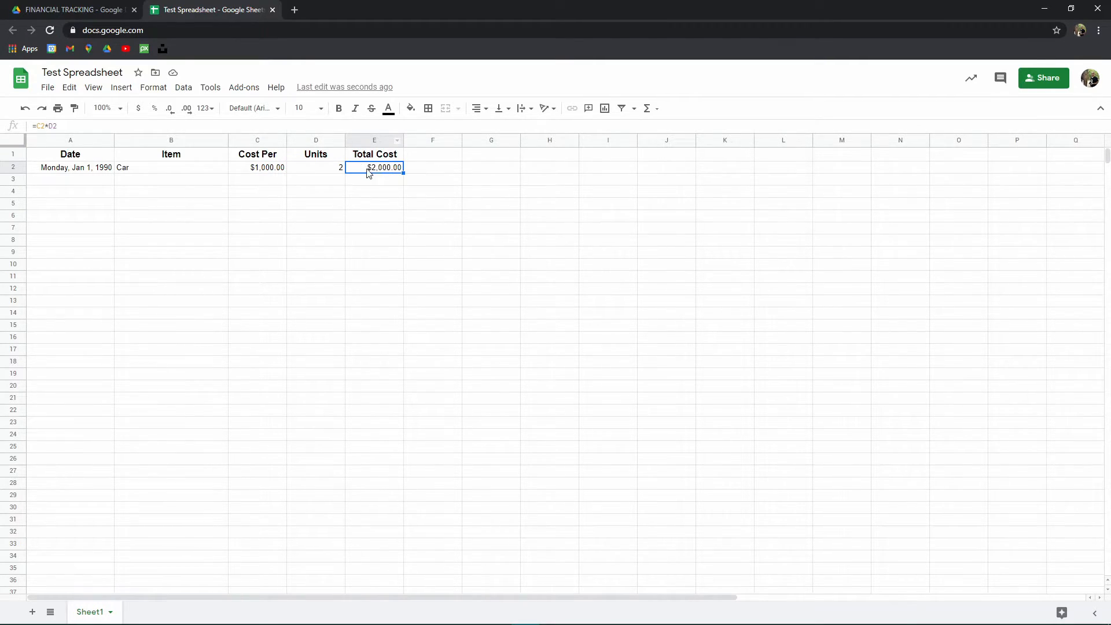
left_click(342, 204)
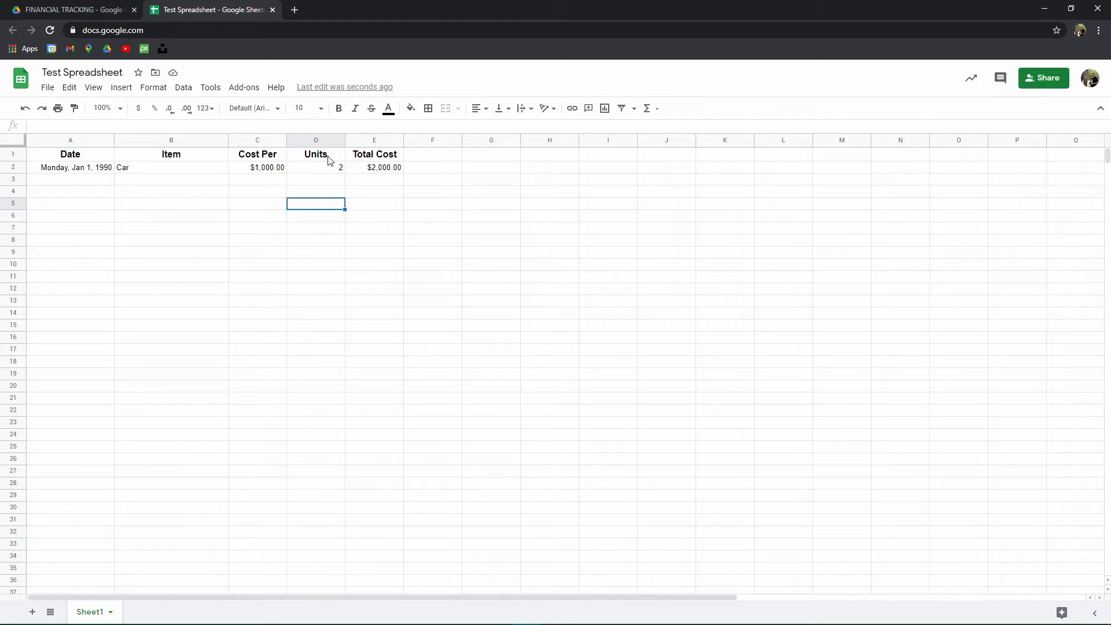
- Rename the D1 header to Fees
left_click(327, 157)
type("Fees")
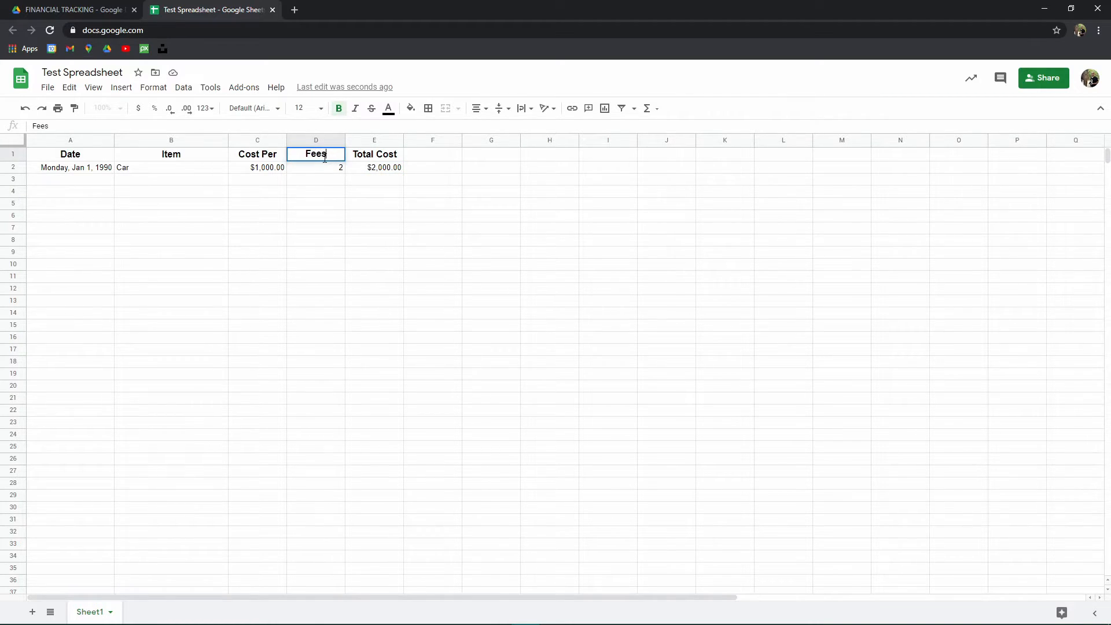
left_click(322, 242)
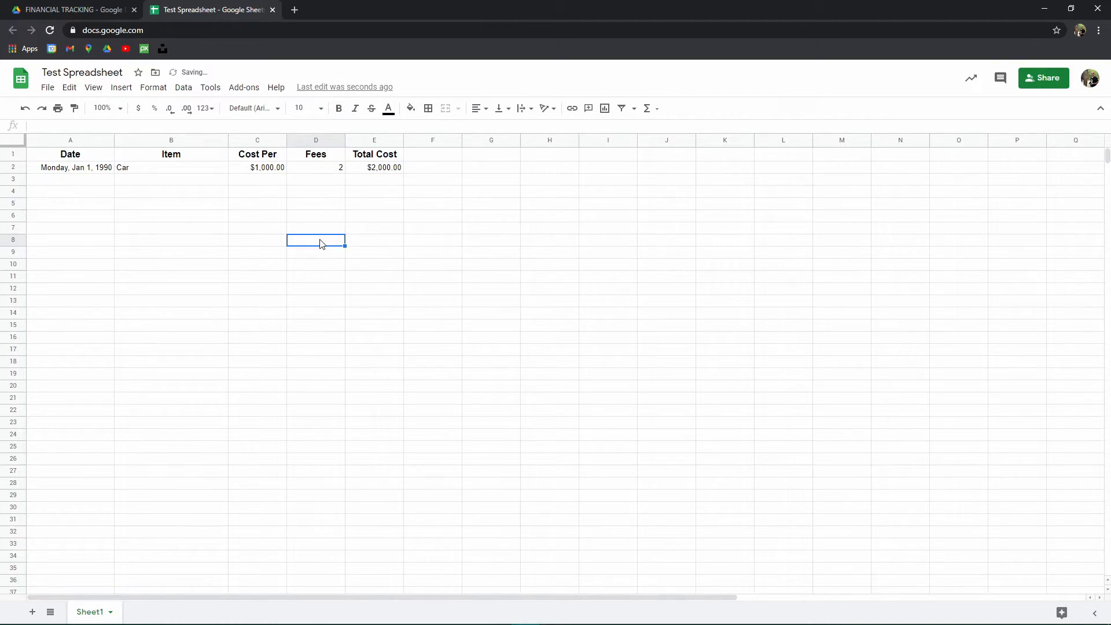
- Change the E2 formula to add C2 and D2 as =C2+D2
left_click(270, 157)
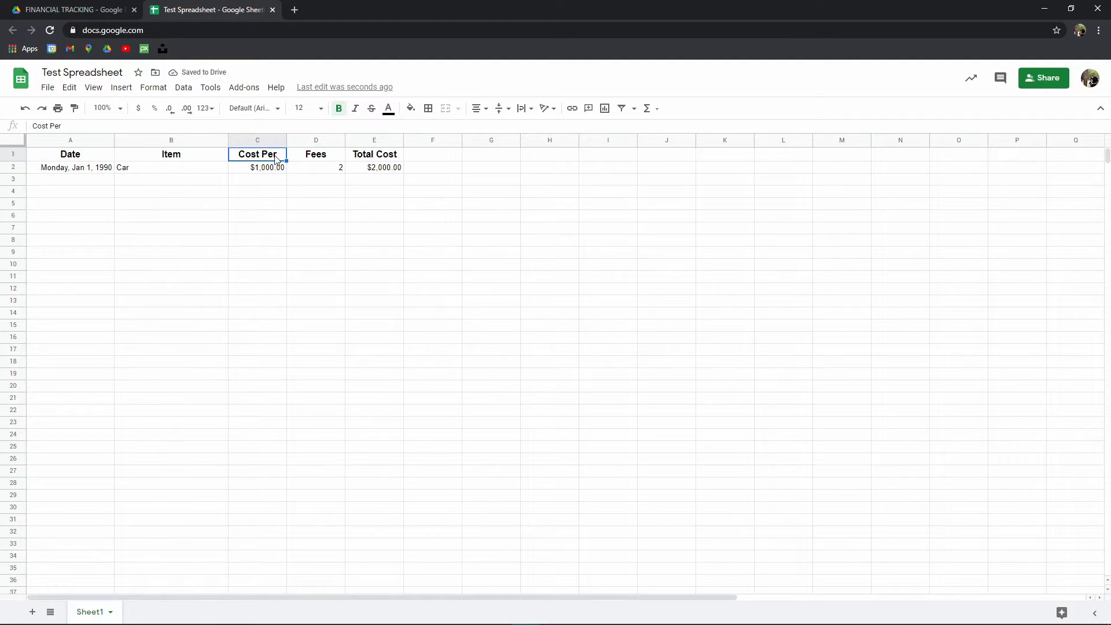
left_click(305, 169)
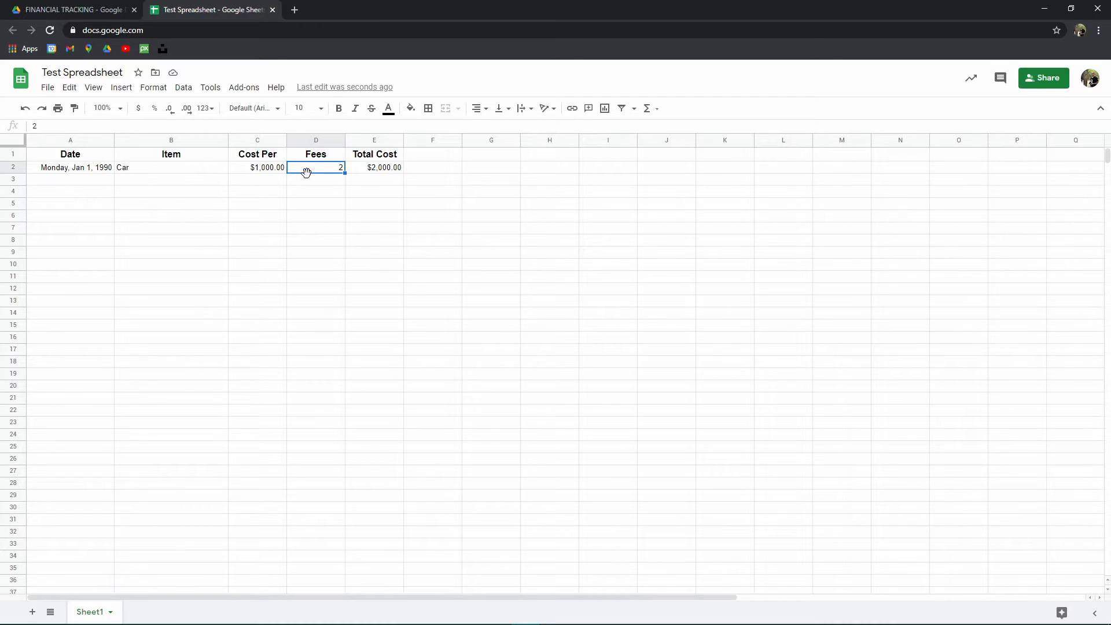
left_click(371, 171)
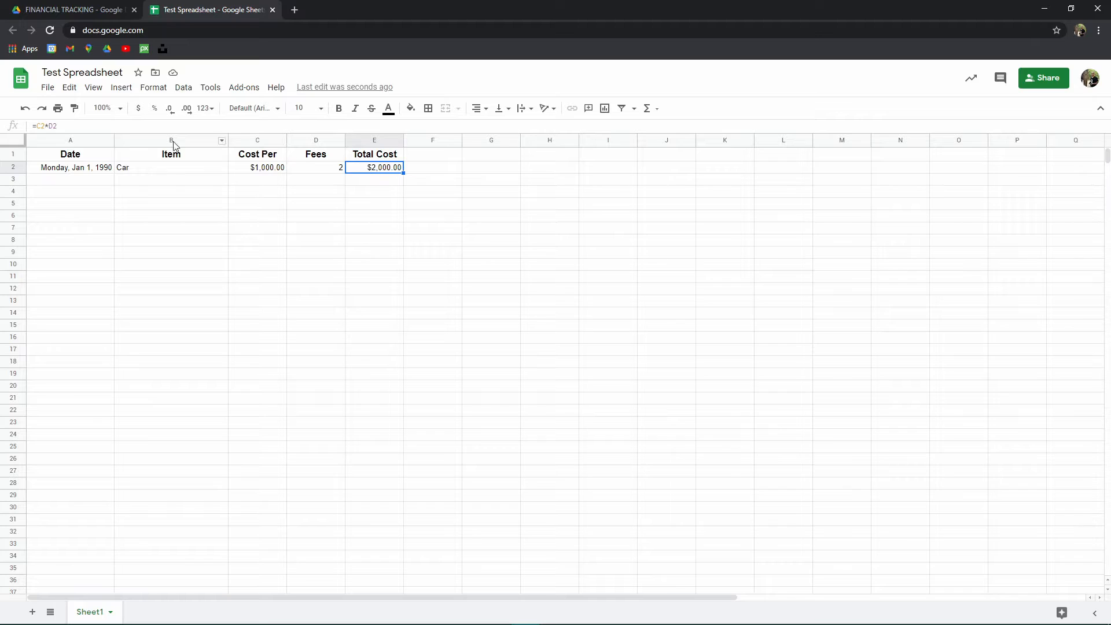
left_click(50, 125)
key("BackSpace")
type("+")
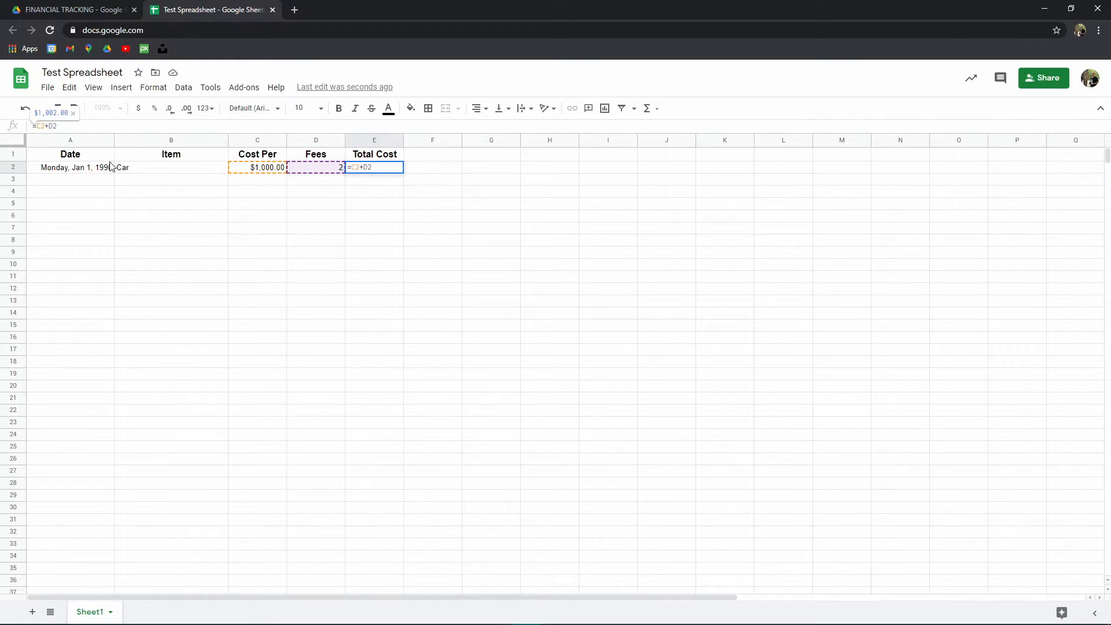
key("Return")
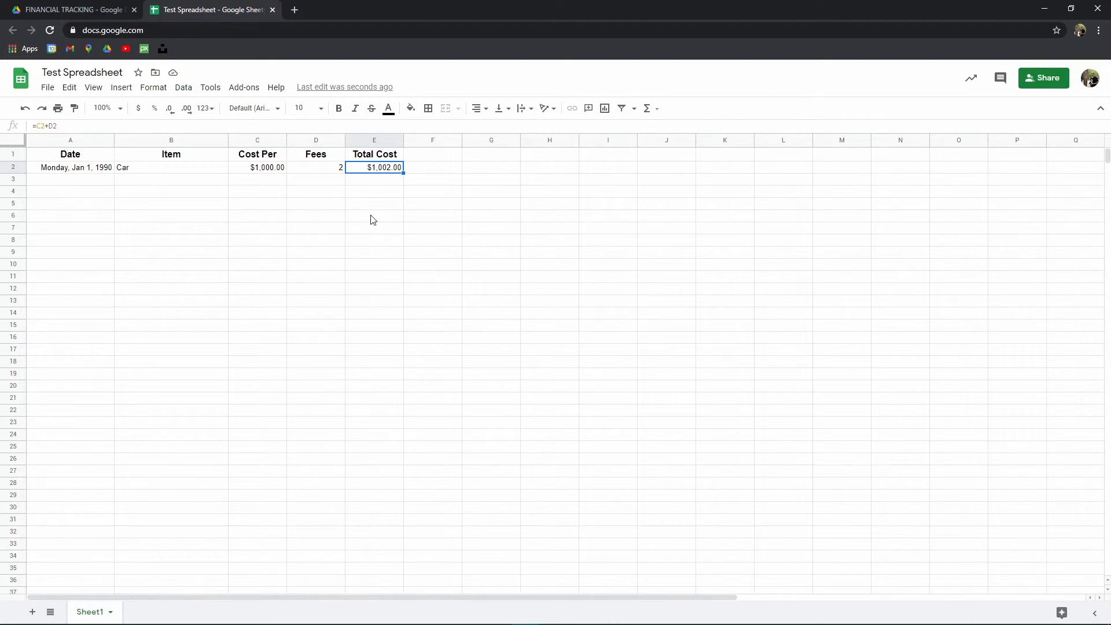
- Restore the D1 header to Units and wrap the E2 formula as =sum(C2+D2)
left_click(324, 154)
type("Units")
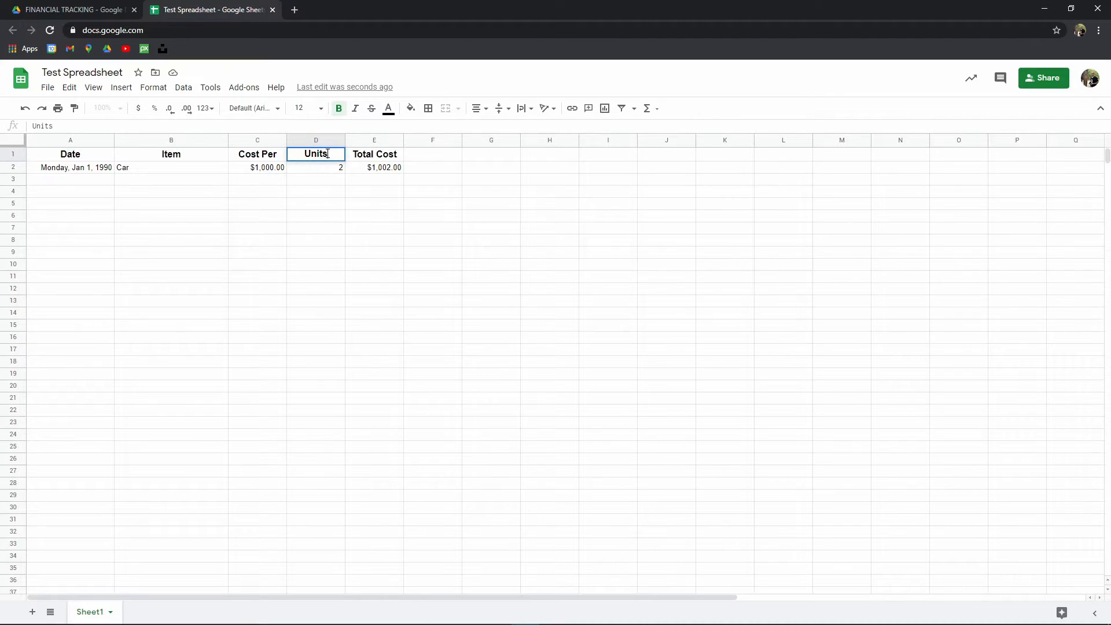
left_click(377, 167)
left_click(47, 125)
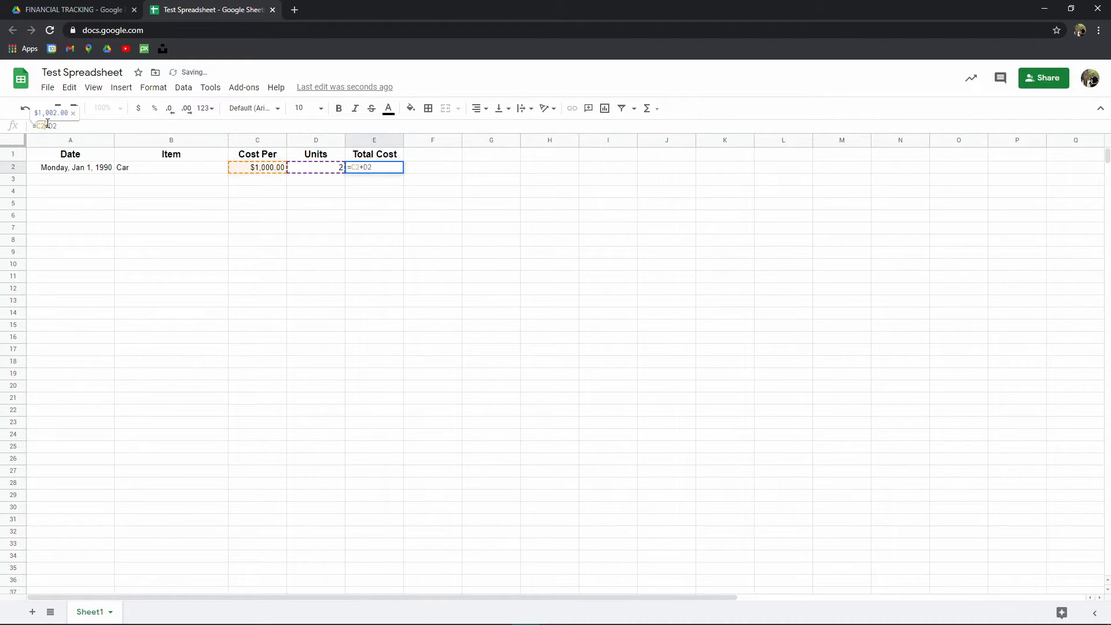
type("sum(")
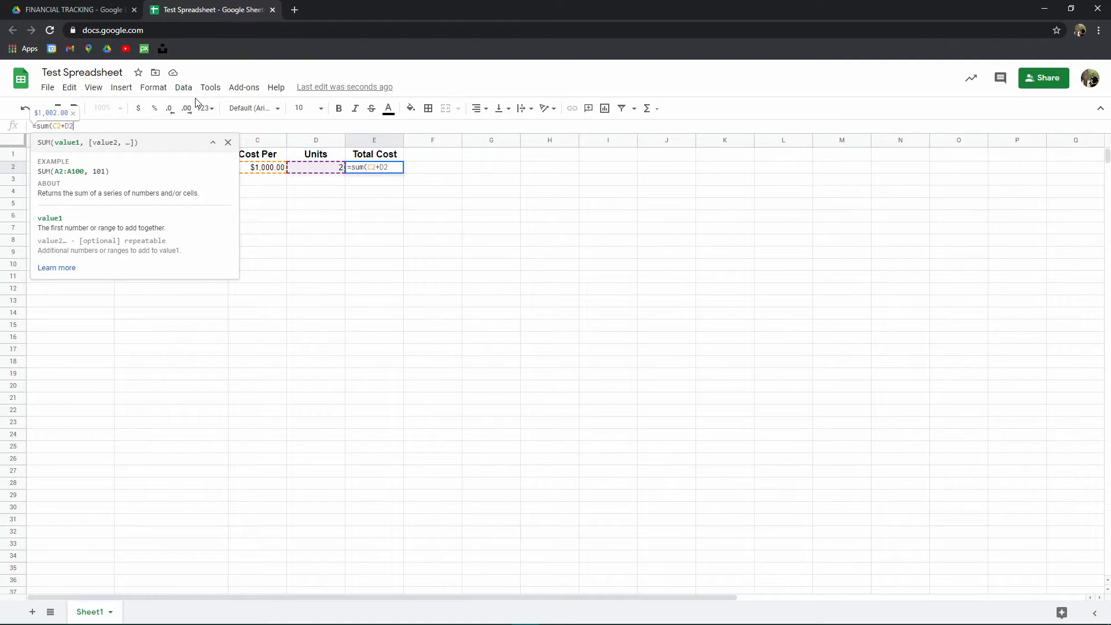
type(")")
key("Return")
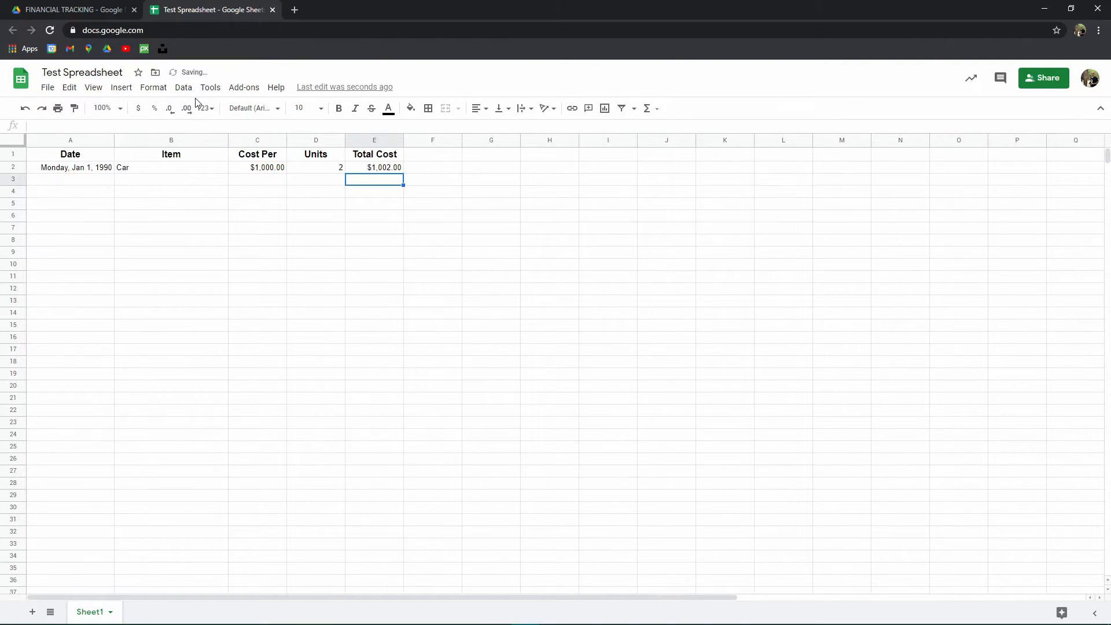
- Edit the E2 formula so it multiplies C2 by D2 instead of adding them
left_click(353, 169)
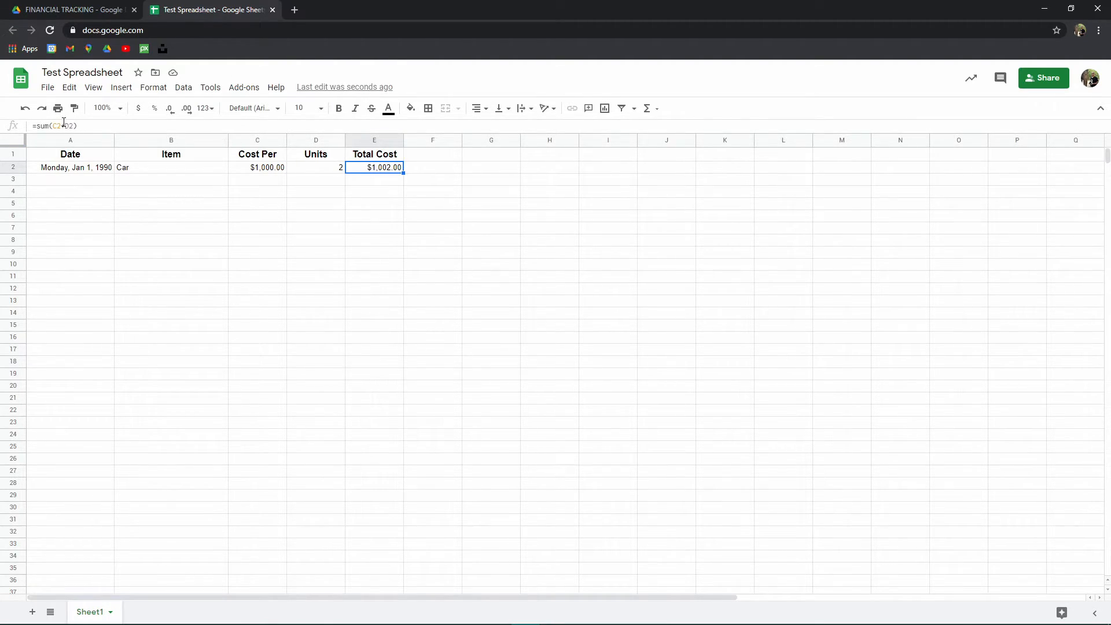
left_click(66, 124)
left_click_drag(66, 124, 60, 124)
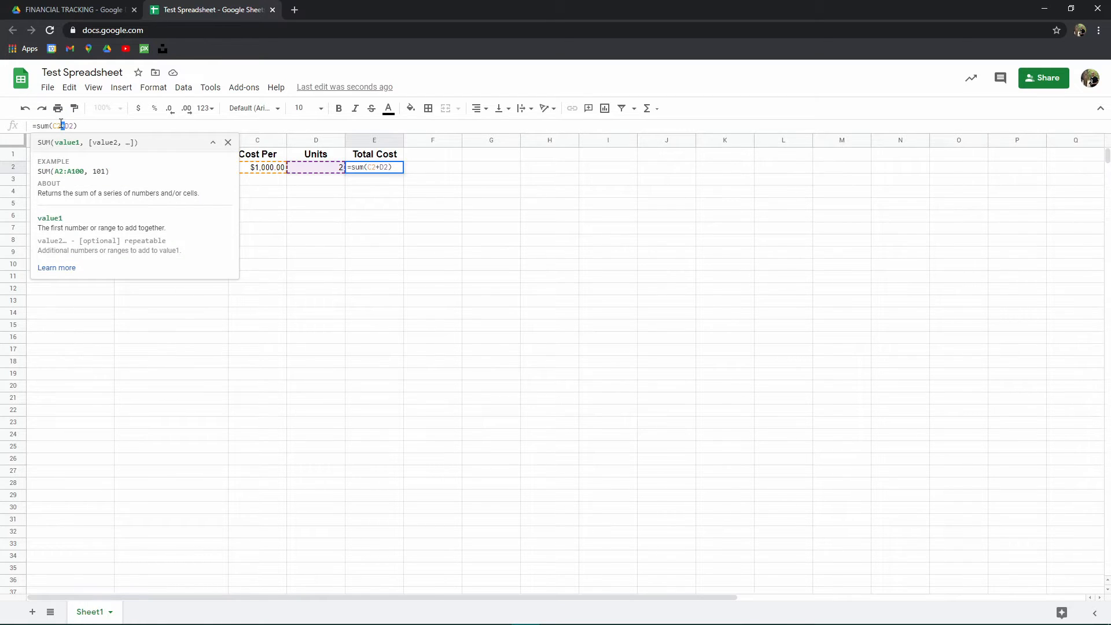
type("*")
key("Left")
key("Left")
key("Left")
key("Left")
key("BackSpace")
key("BackSpace")
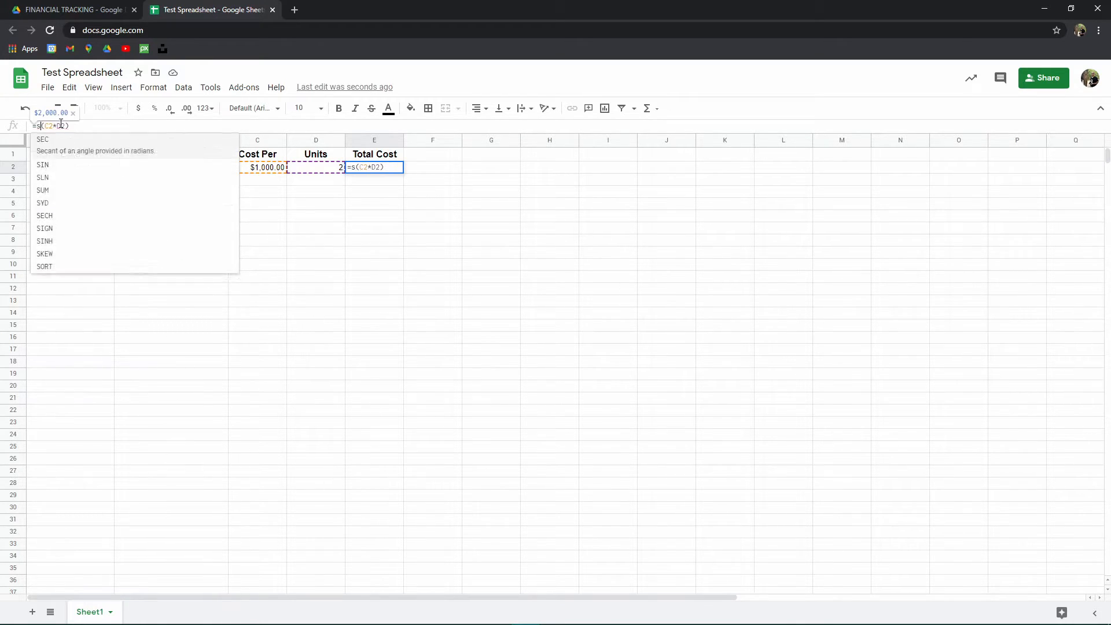
key("BackSpace")
key("Return")
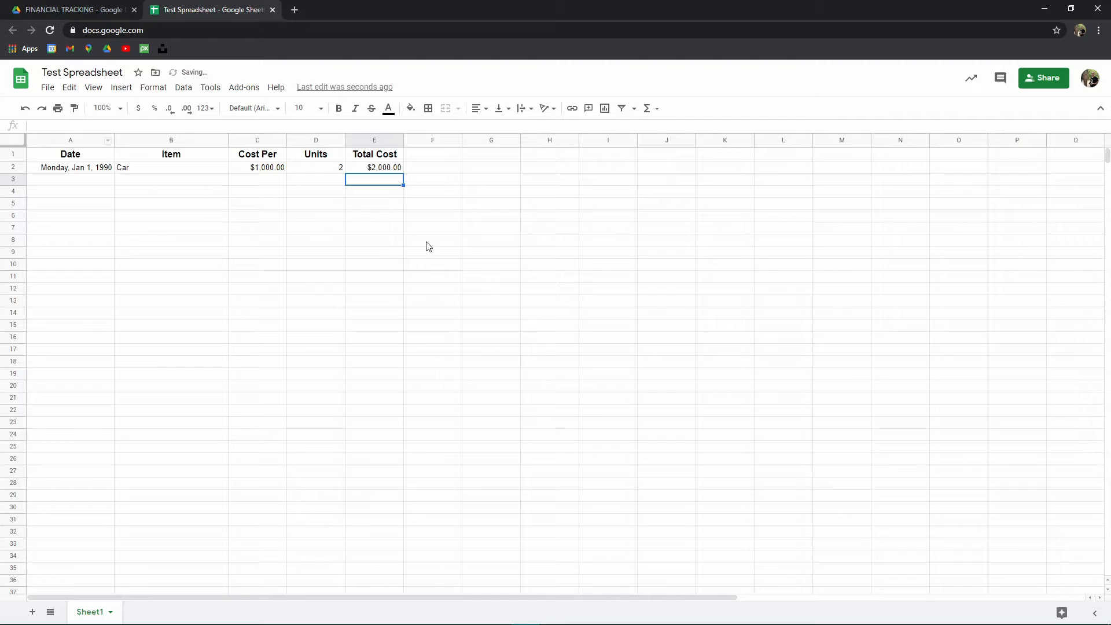
- Enter another date and Truck as the date and item in row 3
left_click(88, 182)
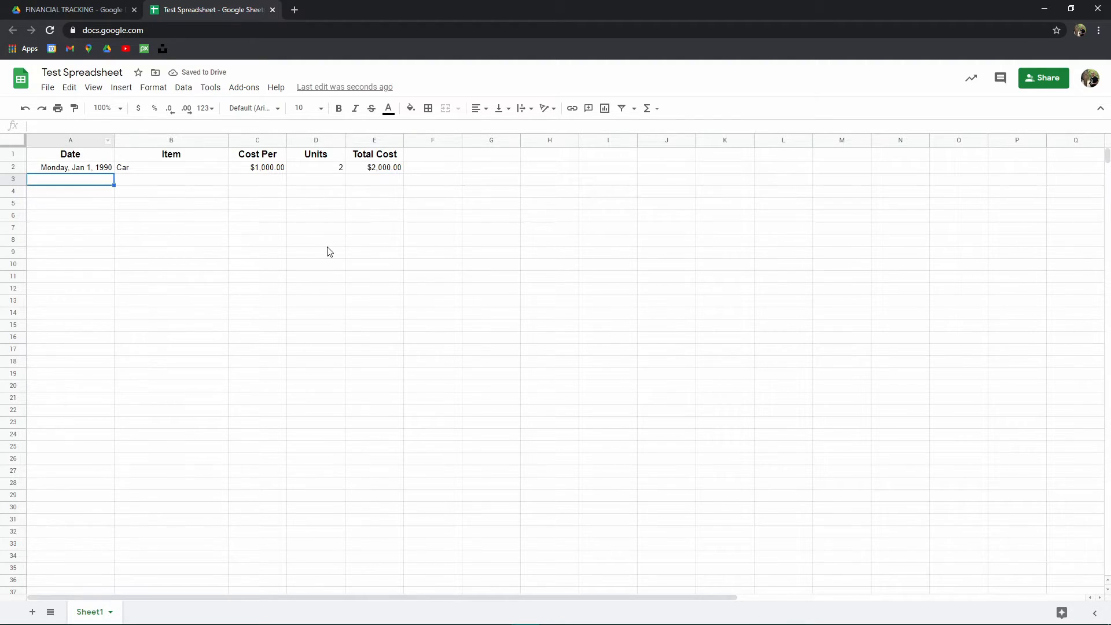
type("another date")
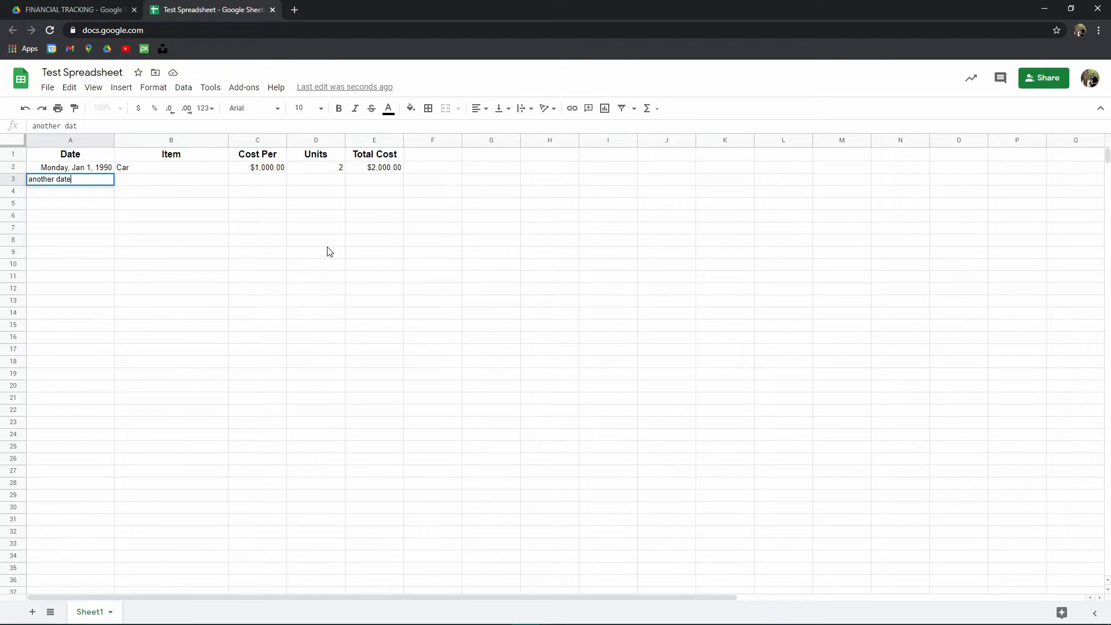
key("Tab")
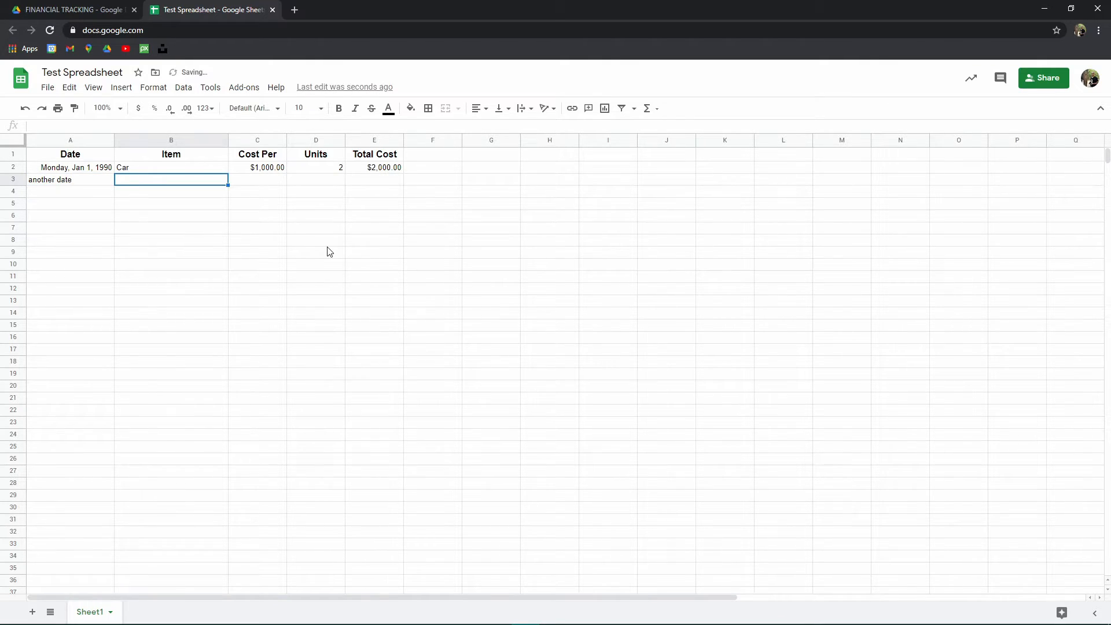
type("Truck")
key("Tab")
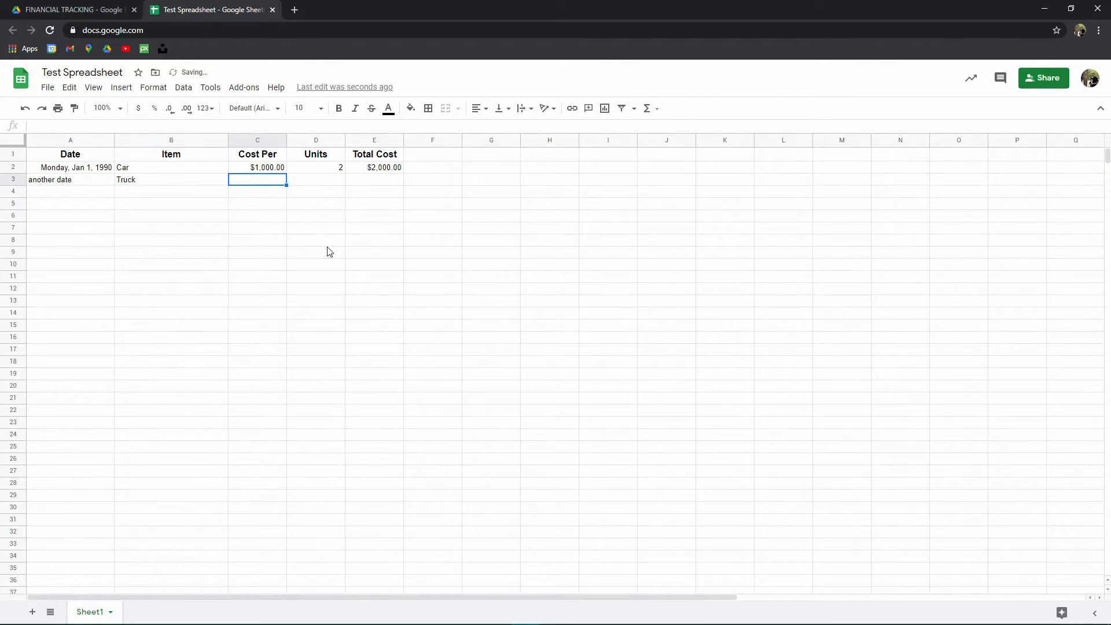
- Enter 2000 as the cost per and 3 as the units in row 3
type("2000")
key("Tab")
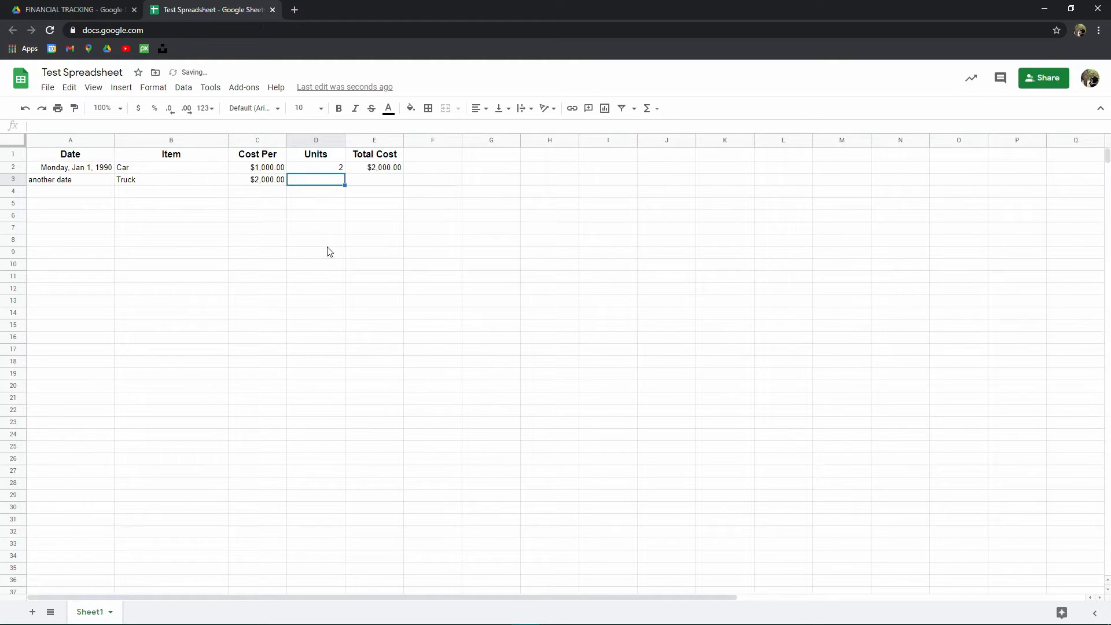
type("1")
key("Tab")
key("Left")
type("3")
key("Tab")
key("Left")
key("Right")
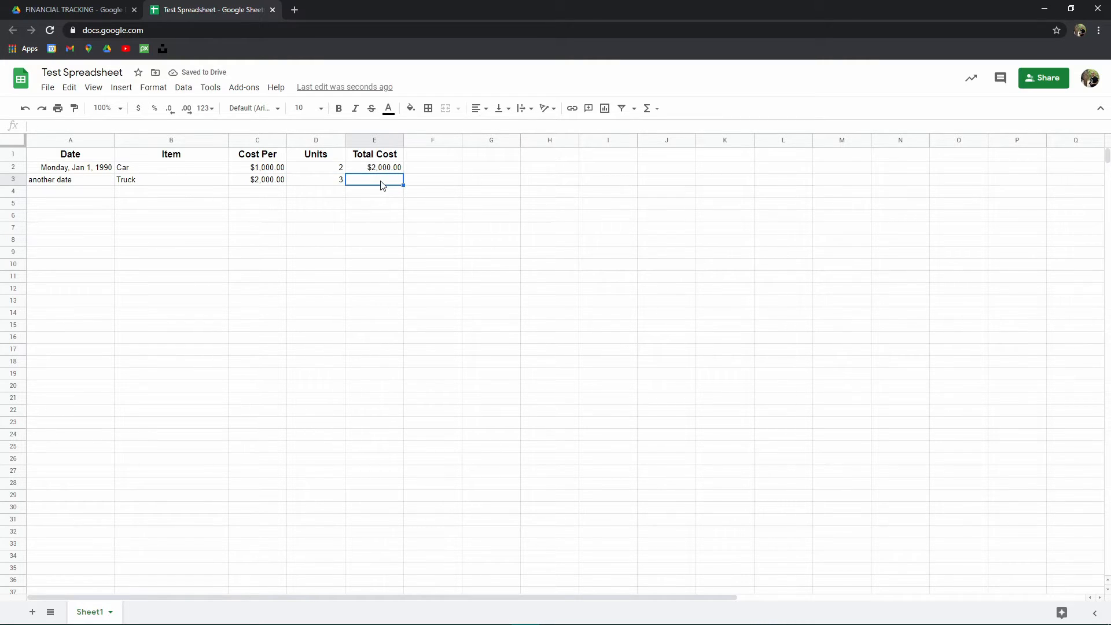
- Enter the formula =C3*D3 in E3 and delete it again
type("=")
left_click(255, 181)
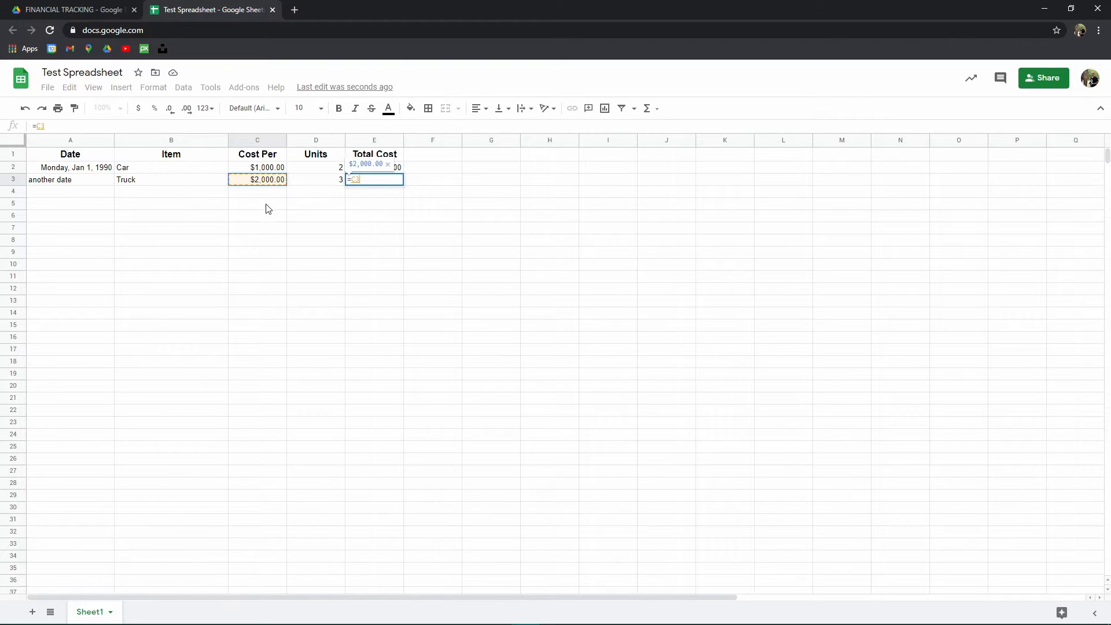
type("*")
left_click(318, 184)
key("Return")
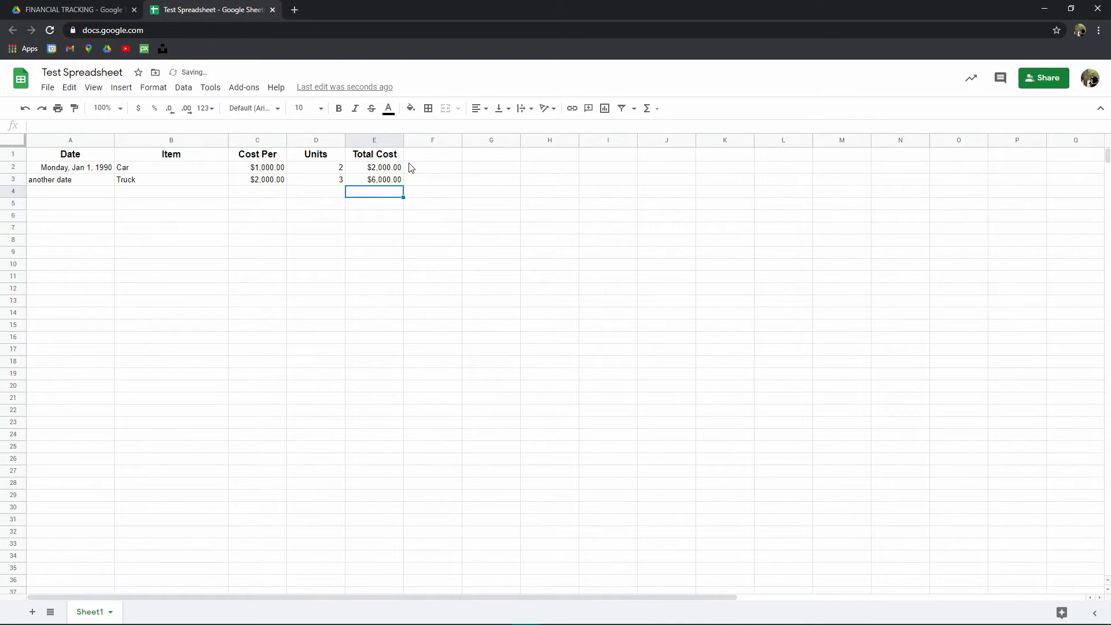
left_click(377, 181)
key("Delete")
left_click(486, 196)
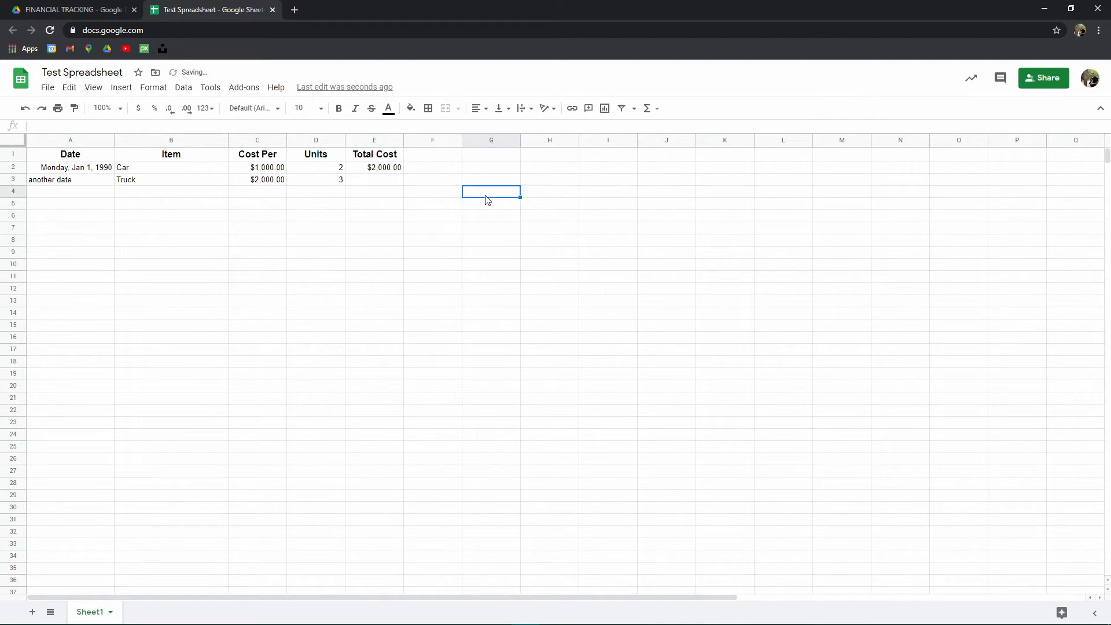
- Fill the E2 total cost formula down column E through row 29
left_click(387, 169)
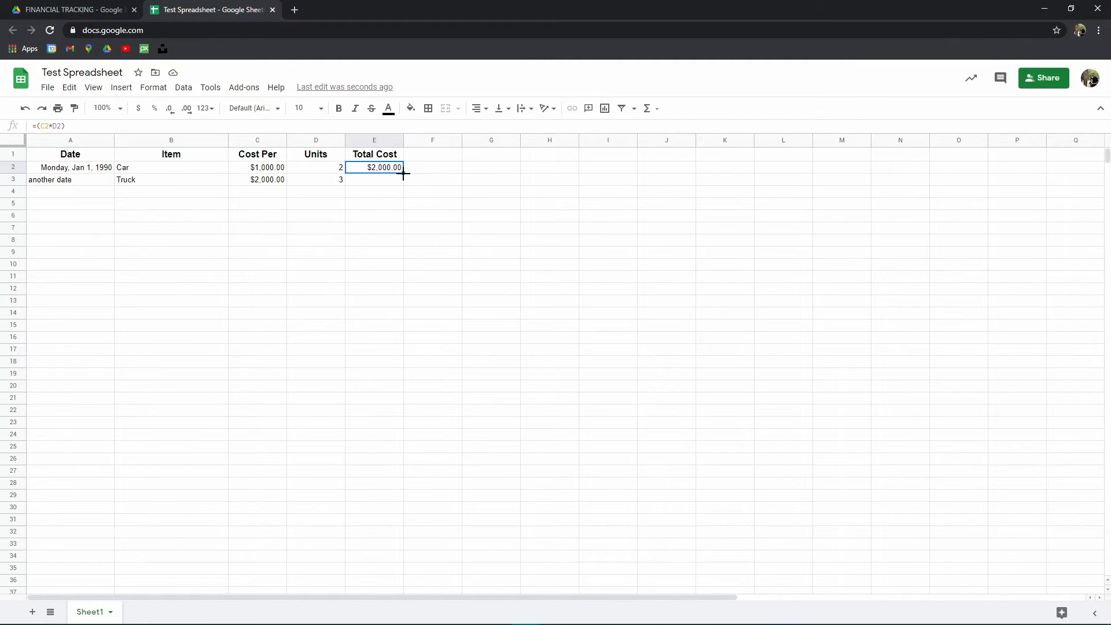
left_click_drag(403, 174, 404, 505)
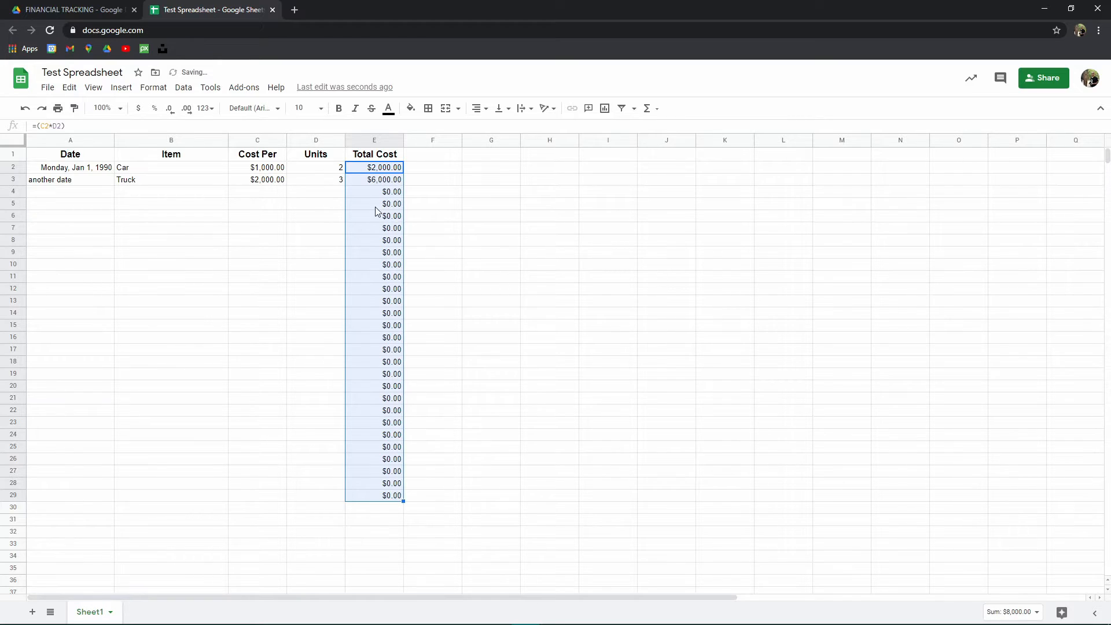
left_click(382, 192)
left_click(394, 173)
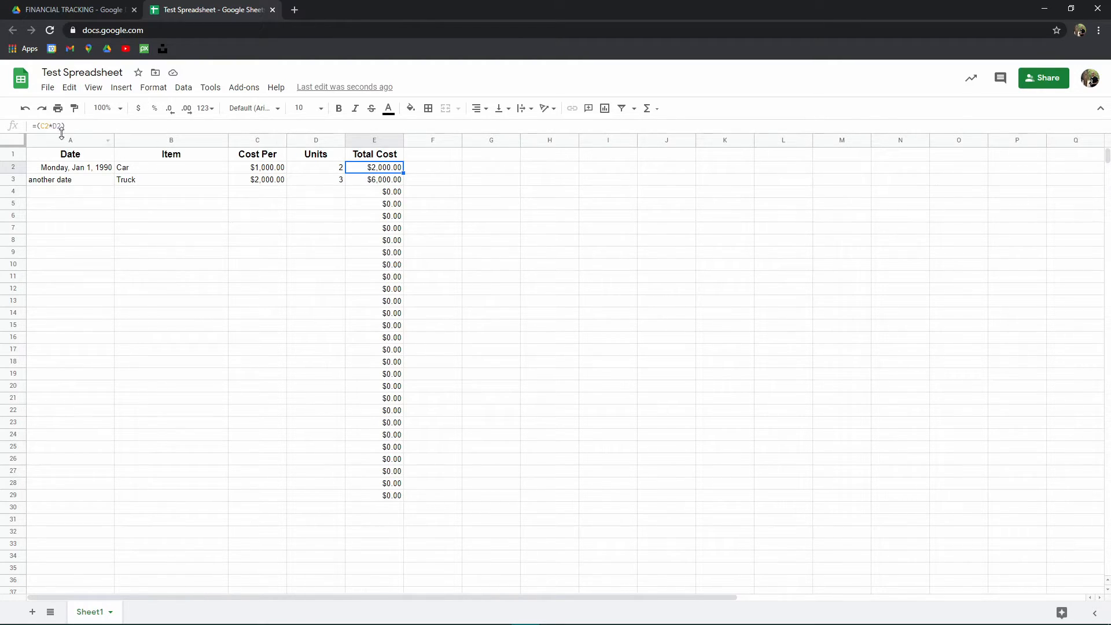
- Inspect the formulas in E2 and E3 and the Cost Per and Units cells they reference
left_click(235, 143)
left_click(301, 144)
left_click(396, 168)
left_click(48, 126)
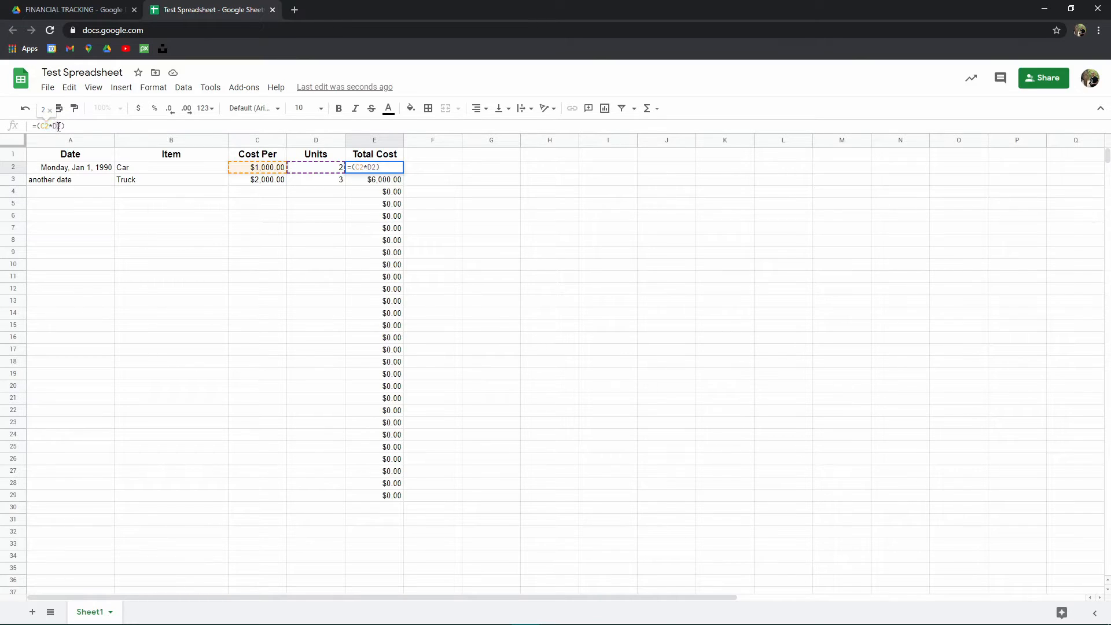
left_click(16, 164)
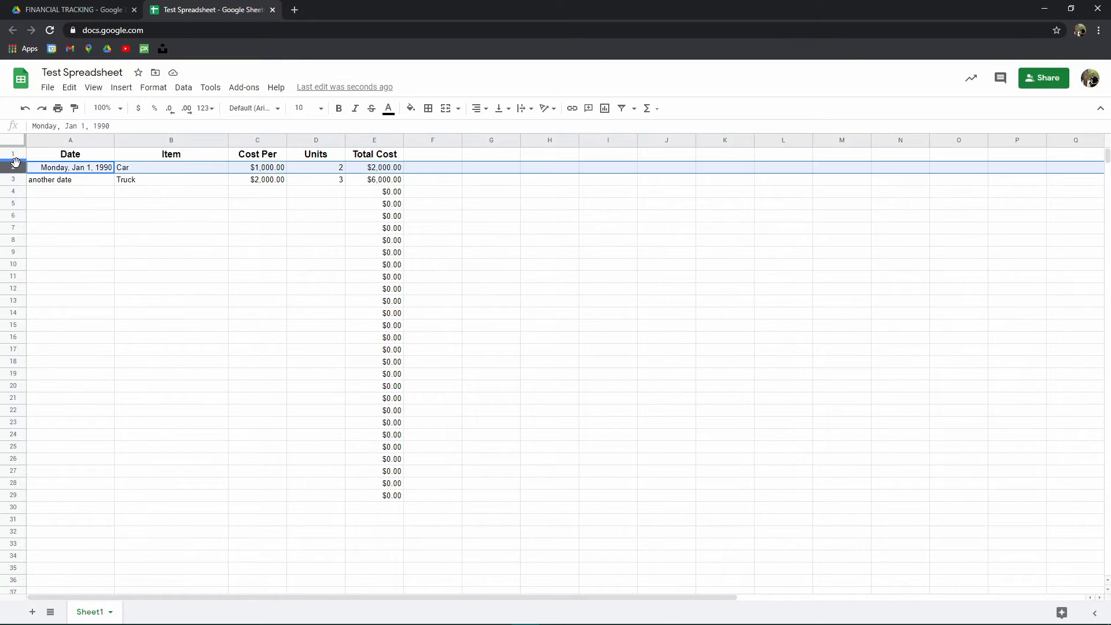
left_click(376, 169)
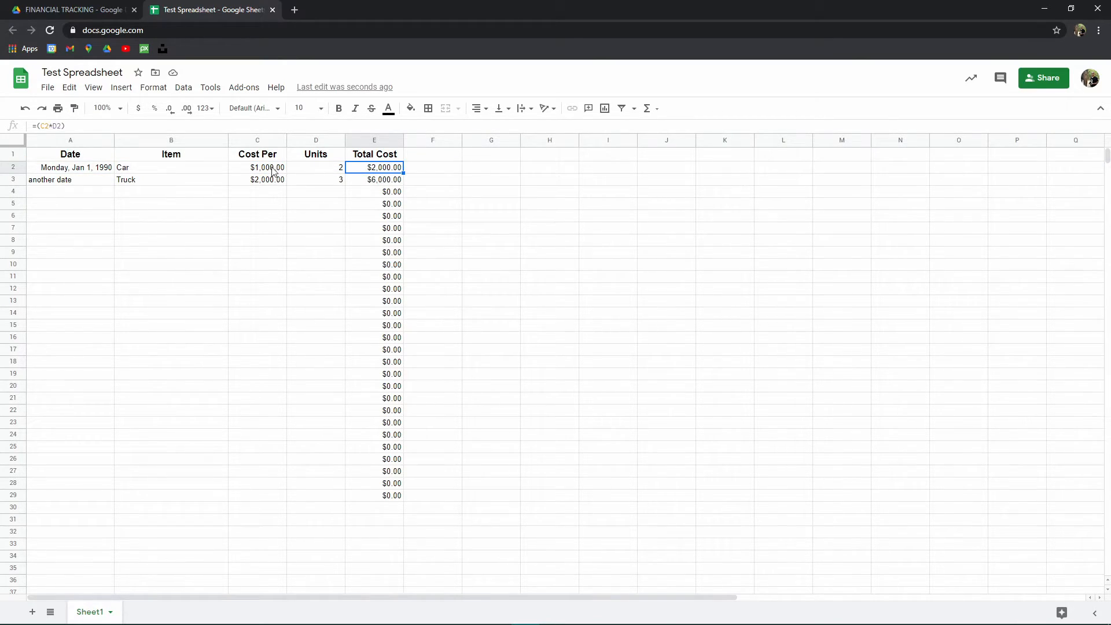
left_click(283, 169)
left_click(318, 168)
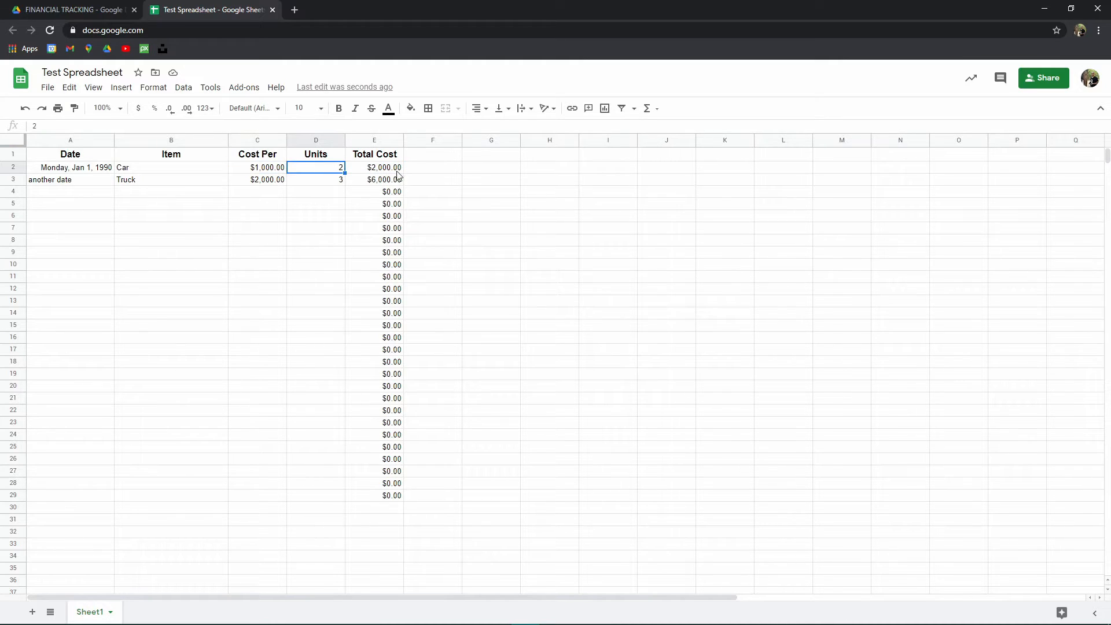
left_click(384, 173)
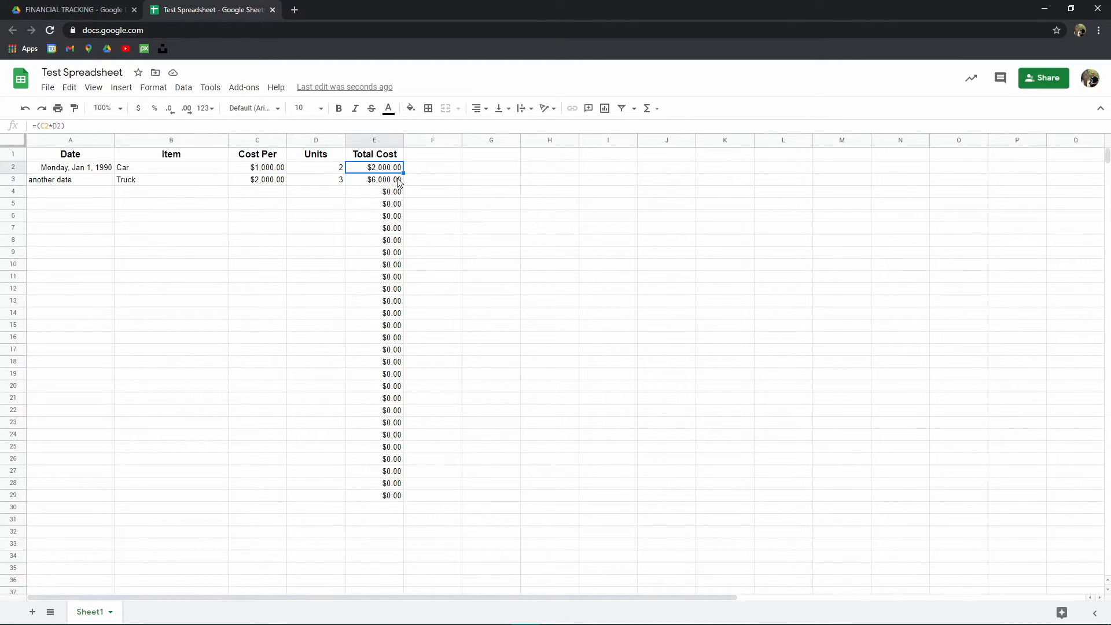
left_click(397, 180)
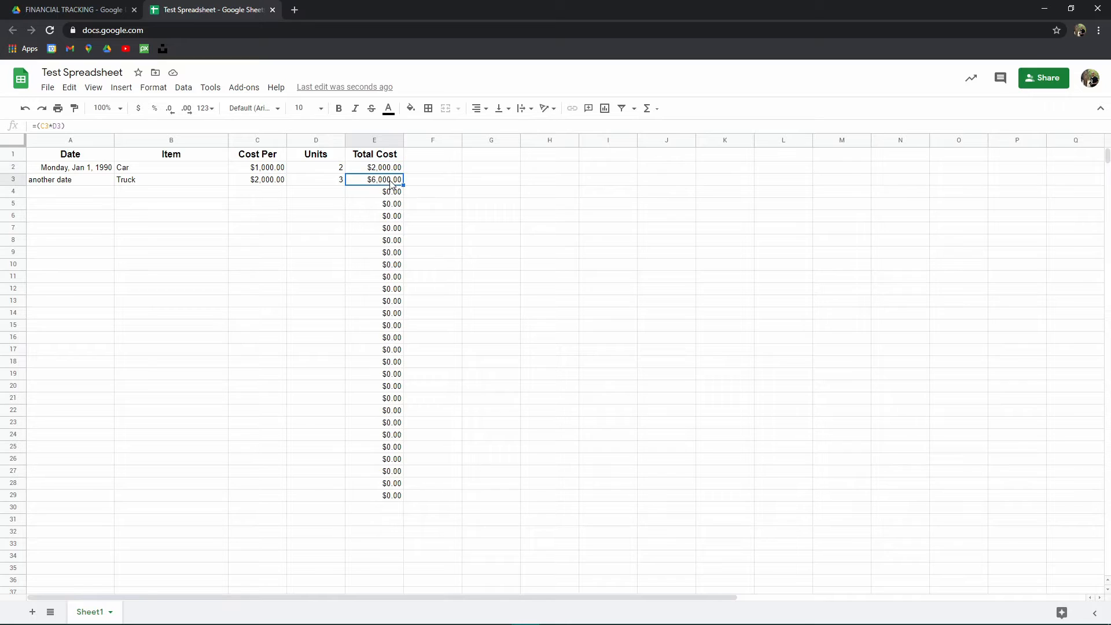
double_click(44, 125)
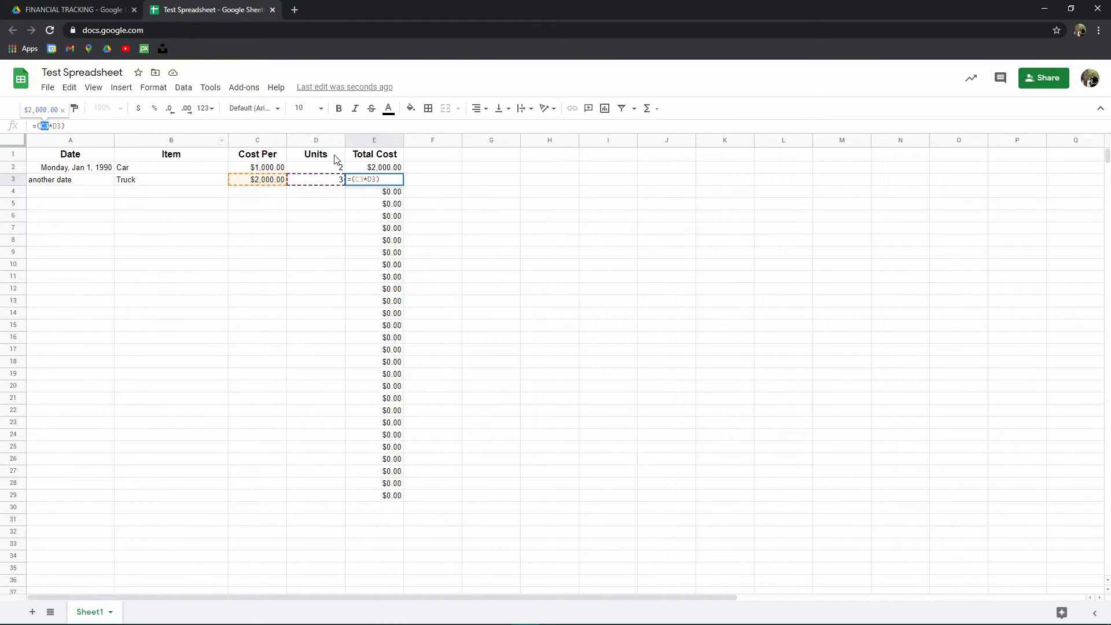
key("Return")
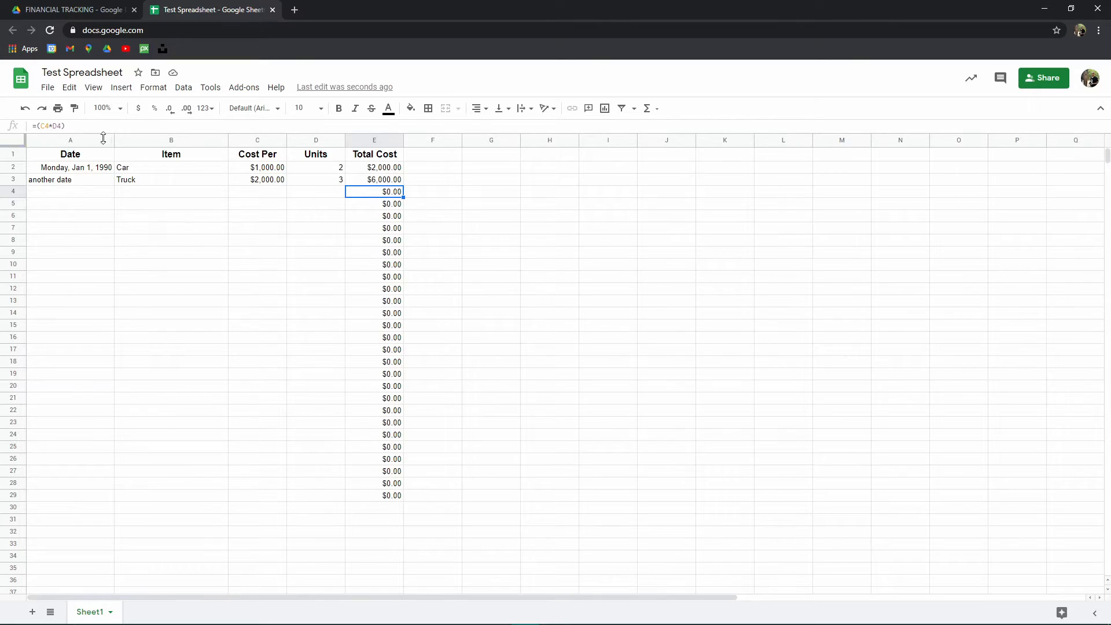
- Step through the filled Total Cost cells to check how each row's formula references change
key("Down")
key("Down")
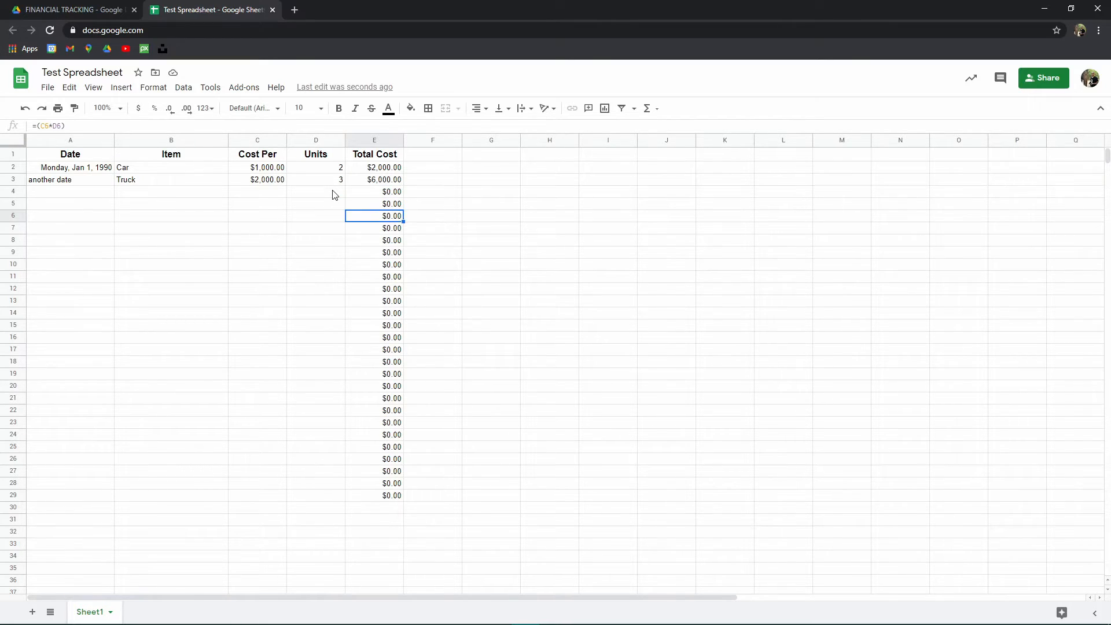
key("Down")
key("Down")
key("Down")
key("Down")
key("Down")
key("Down")
key("Down")
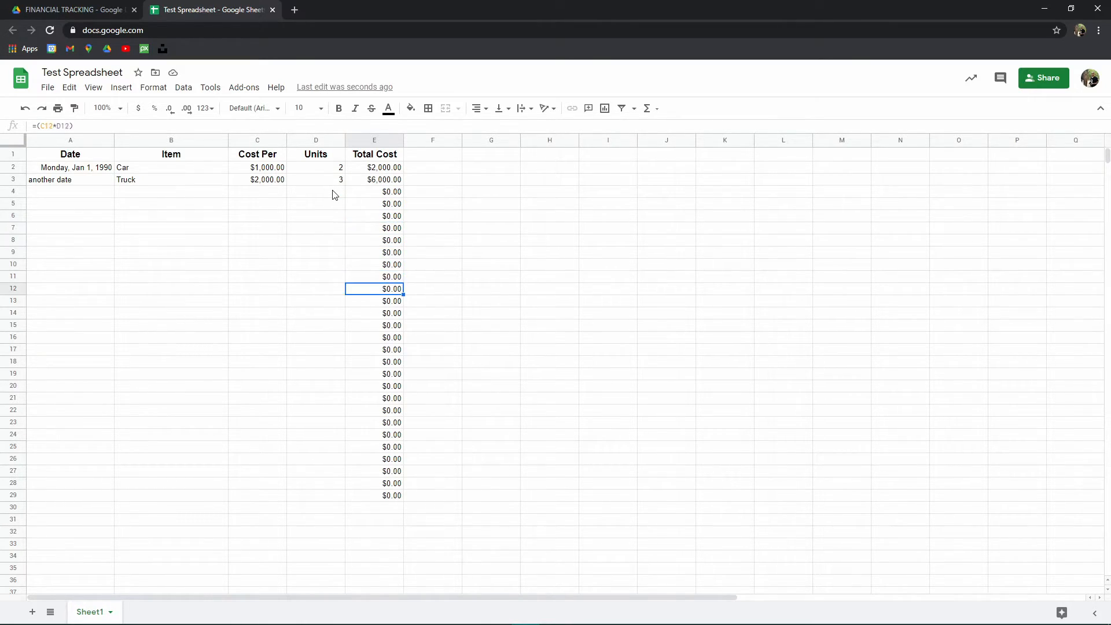
left_click(395, 169)
left_click(395, 230)
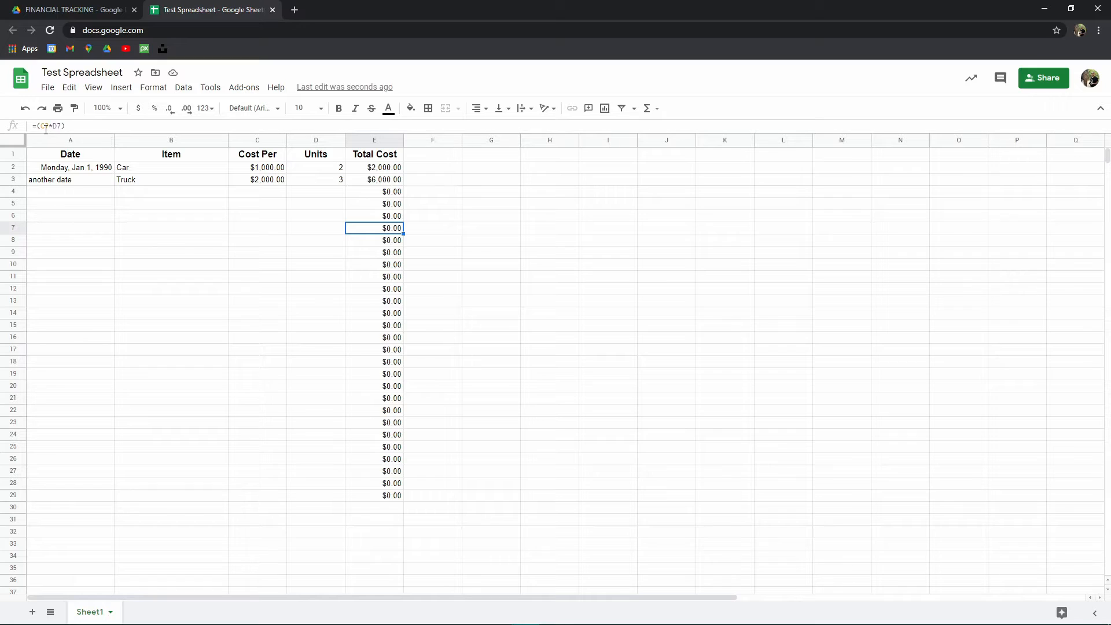
key("Down")
key("Down")
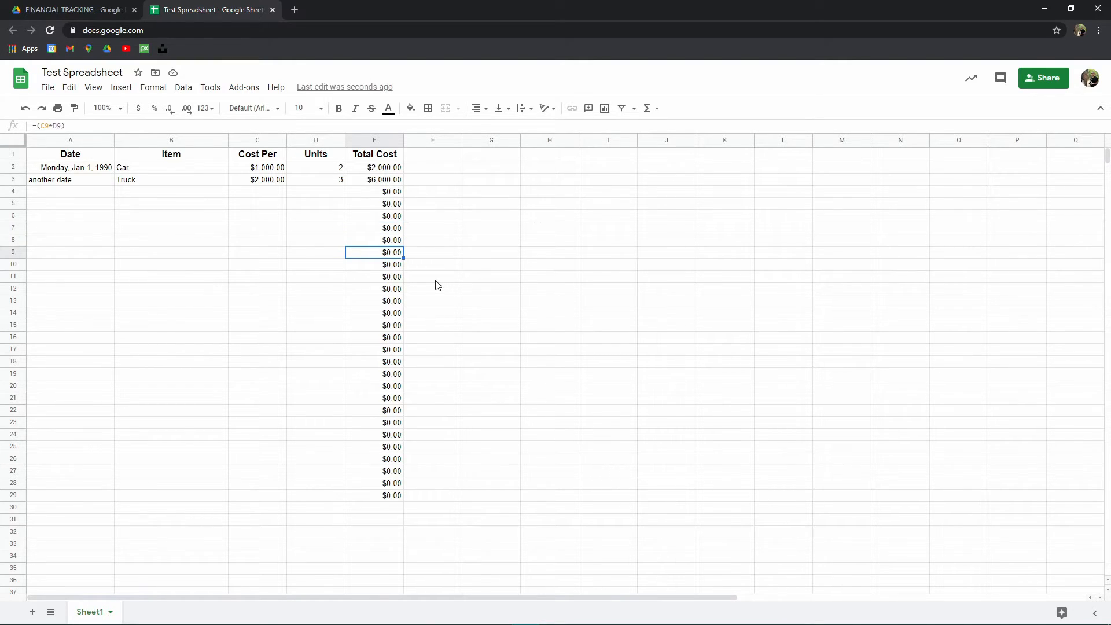
key("Up")
key("Up")
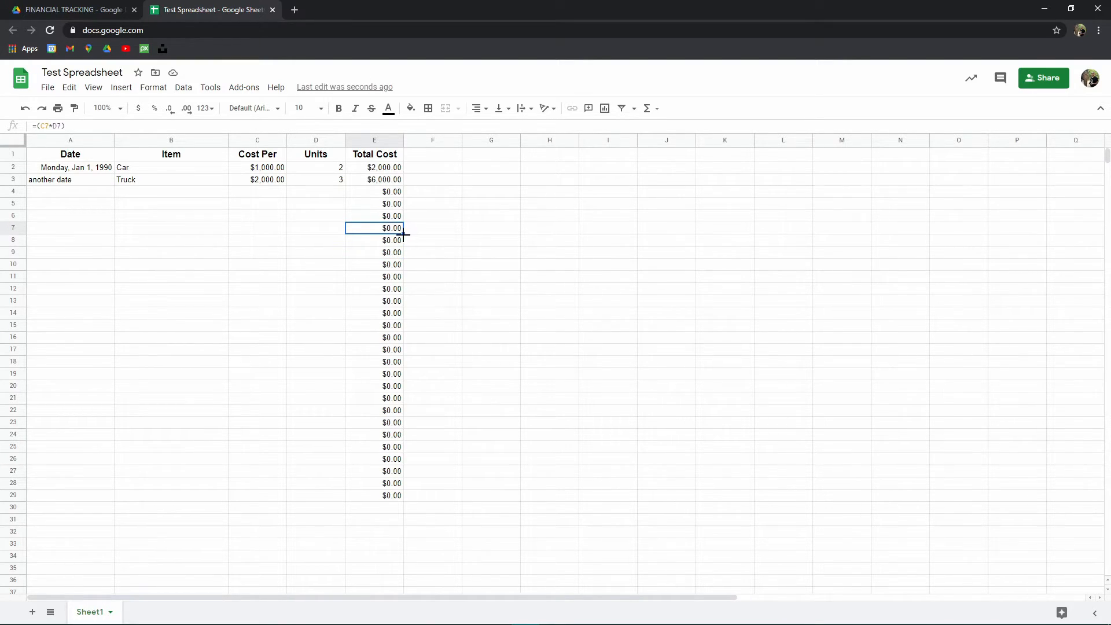
- Copy the E7 formula down to row 36 and examine the copied formula in E25
left_click_drag(404, 234, 395, 585)
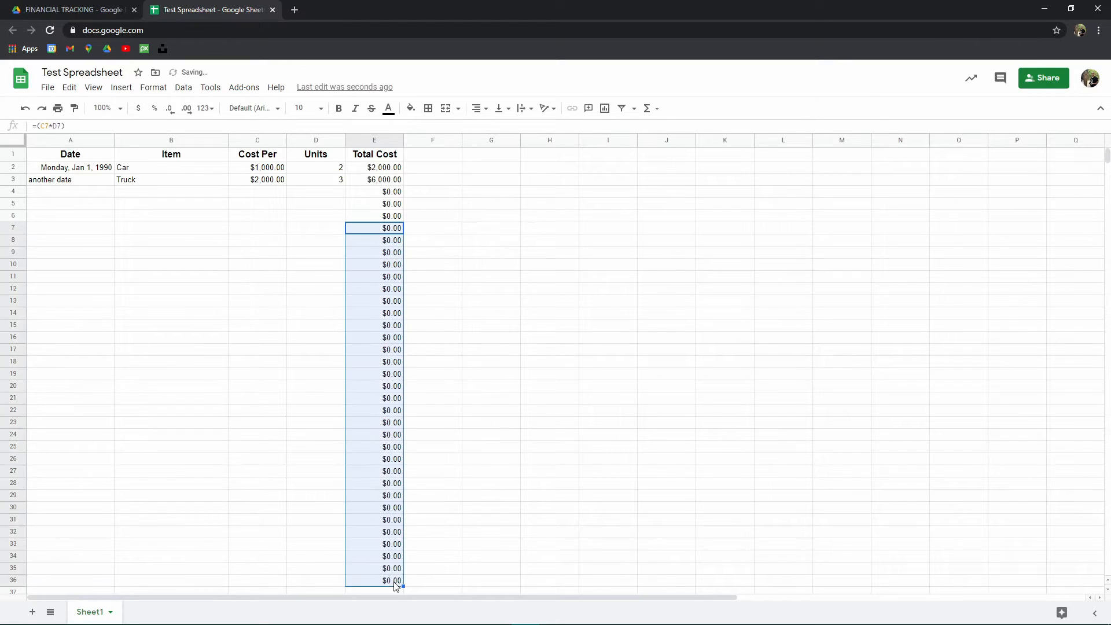
left_click(391, 230)
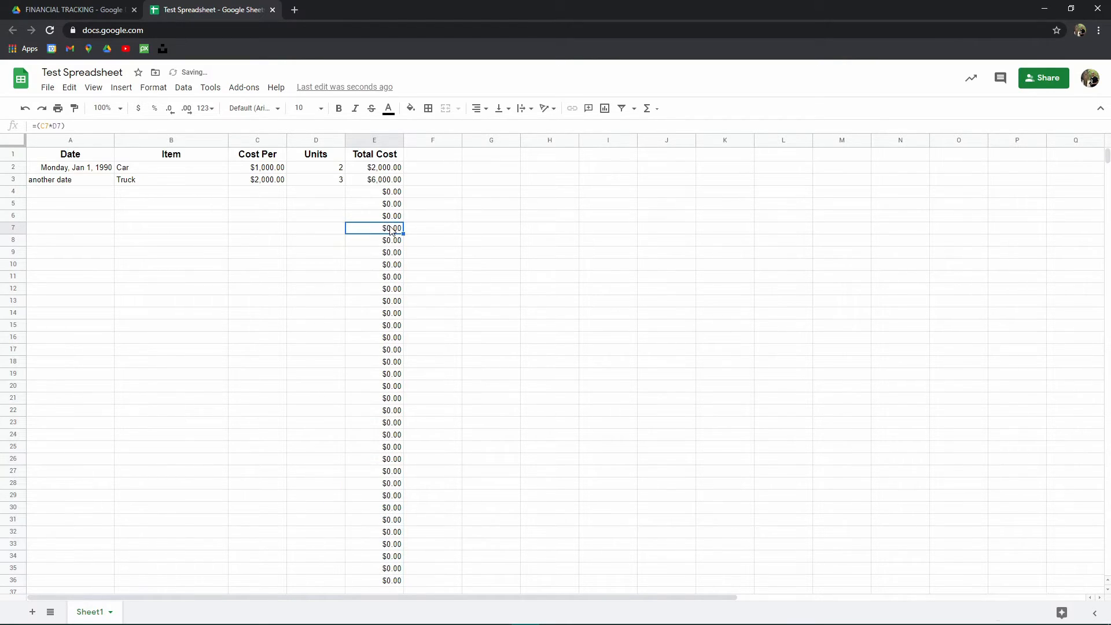
key("Down")
key("Down")
key("Down")
key("Down")
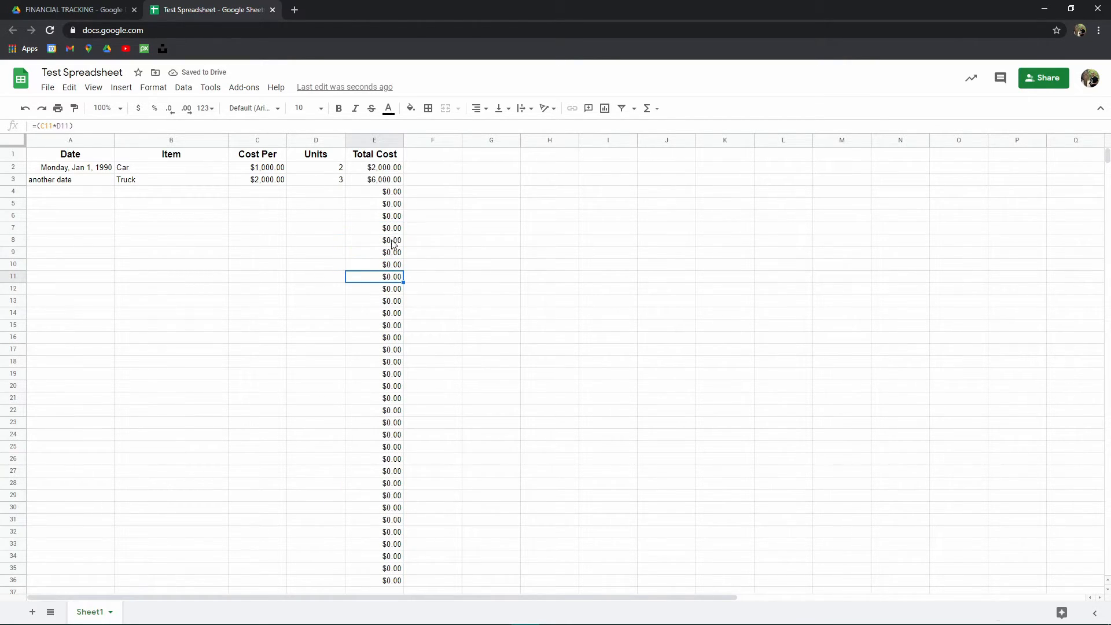
left_click(402, 447)
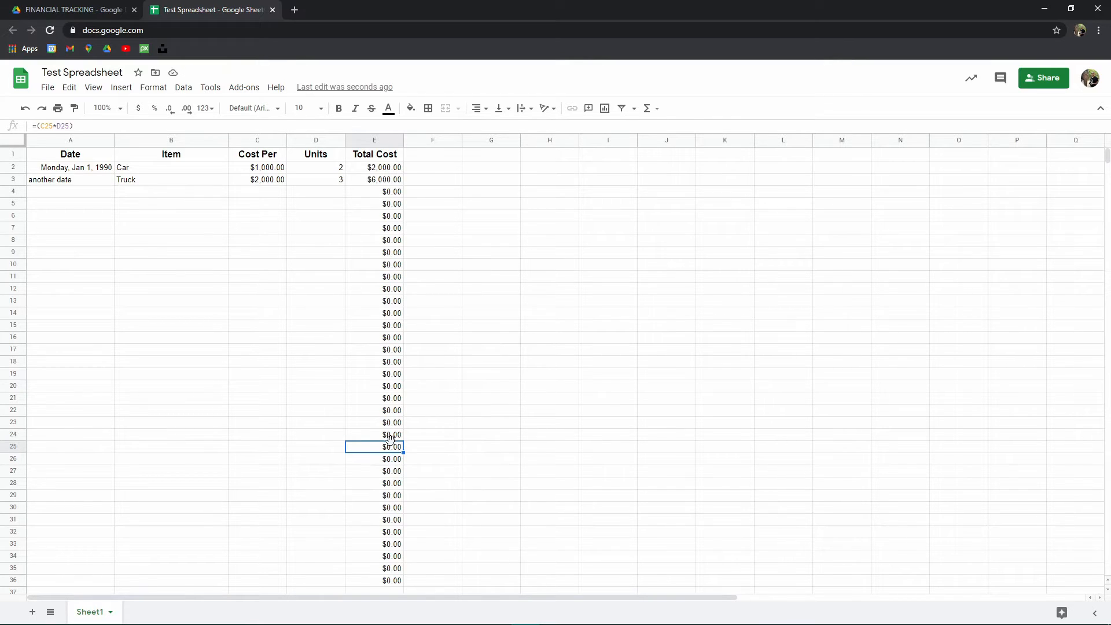
left_click_drag(37, 126, 70, 126)
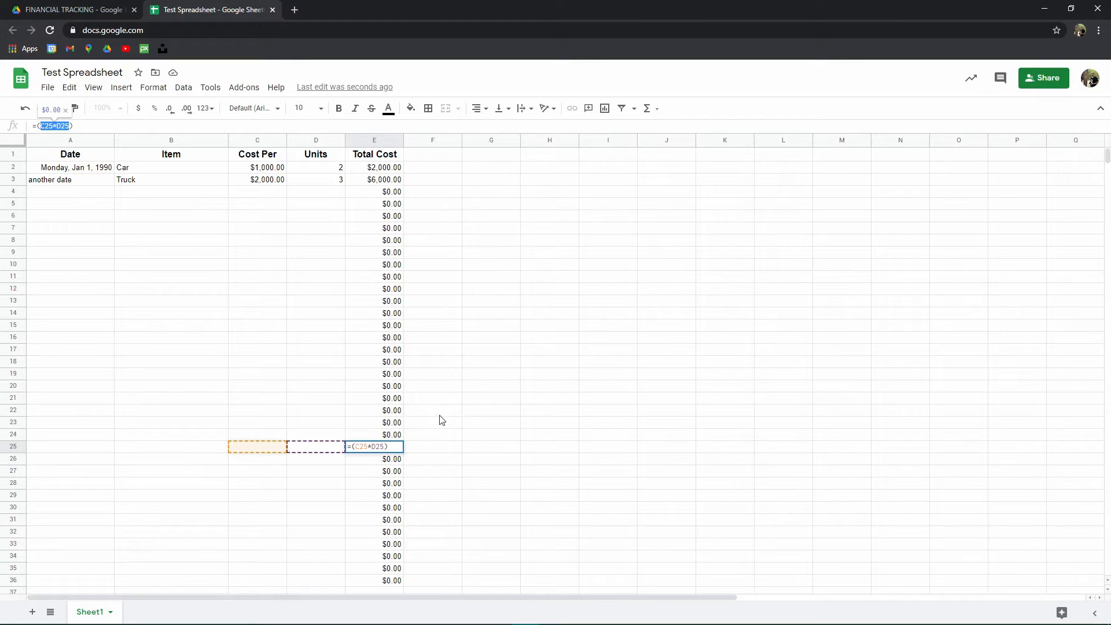
key("Escape")
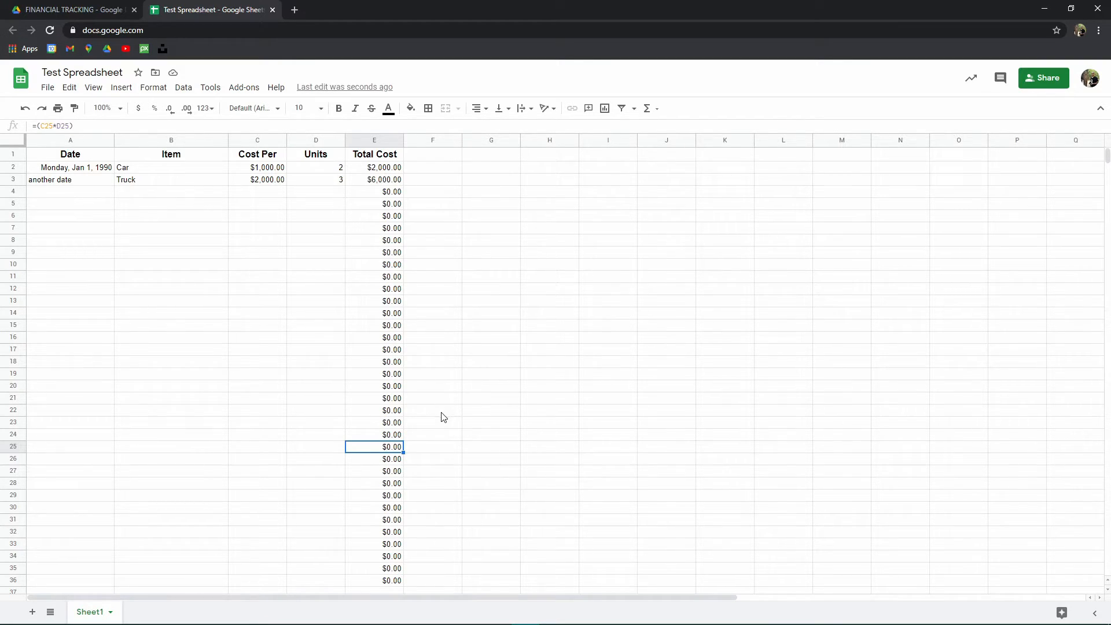
- Fill the E3 formula down column E through row 36
left_click(386, 181)
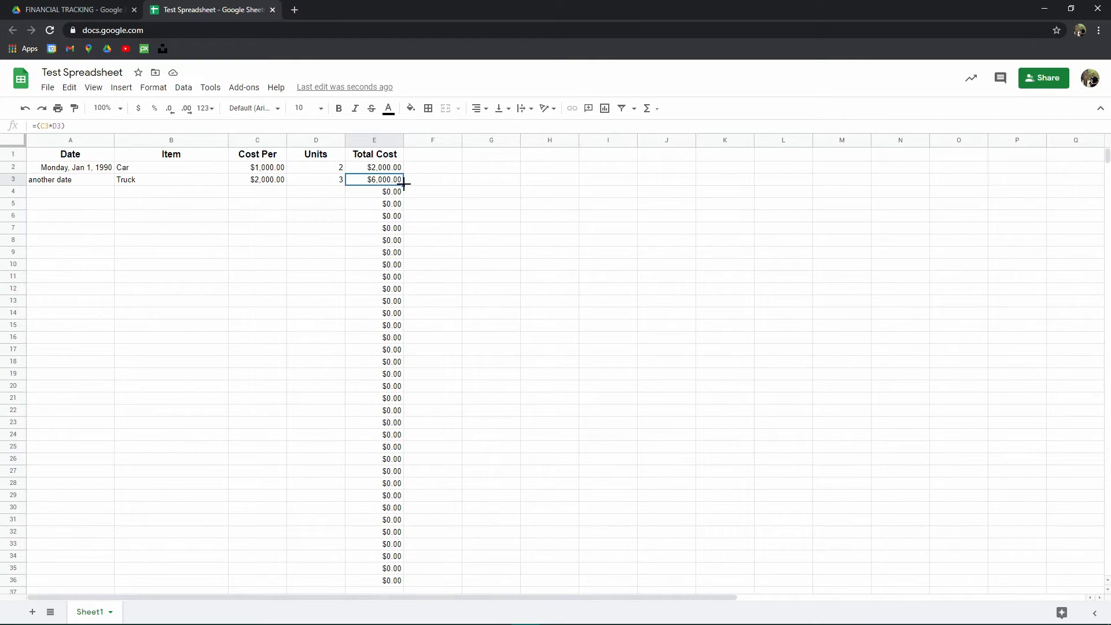
left_click_drag(403, 184, 416, 582)
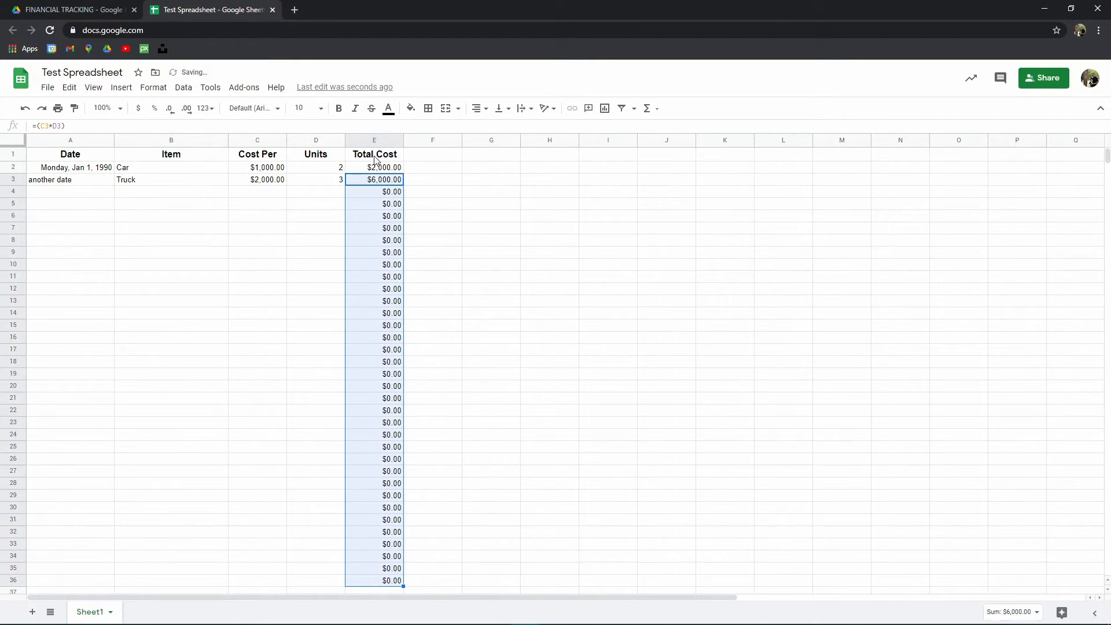
scroll(341, 362, "down", 5)
left_click(400, 408)
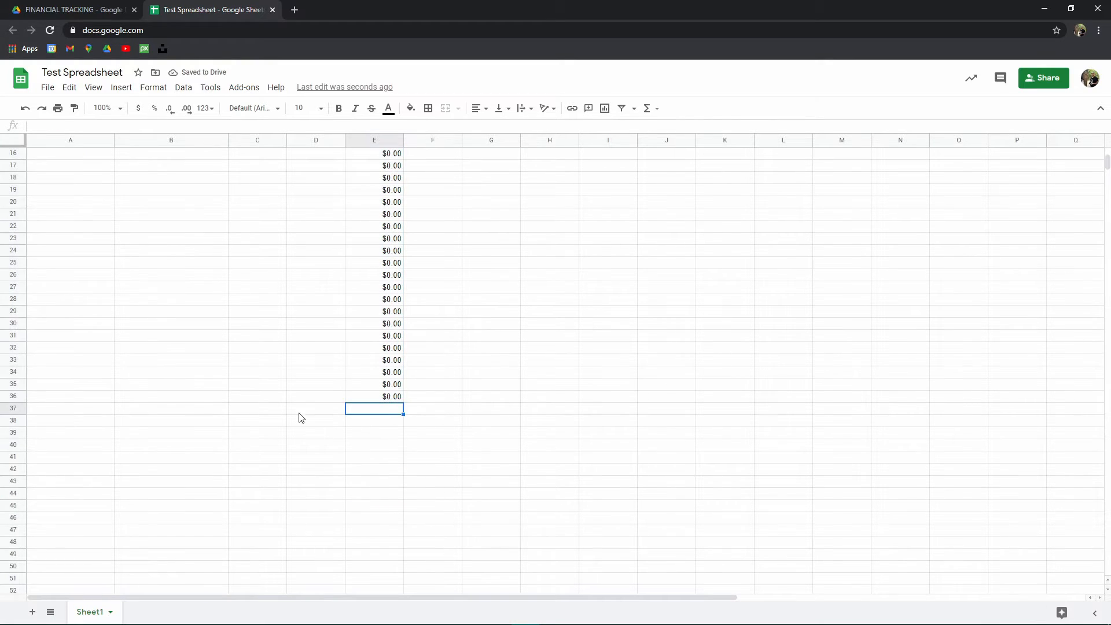
scroll(300, 418, "up", 5)
left_click(278, 193)
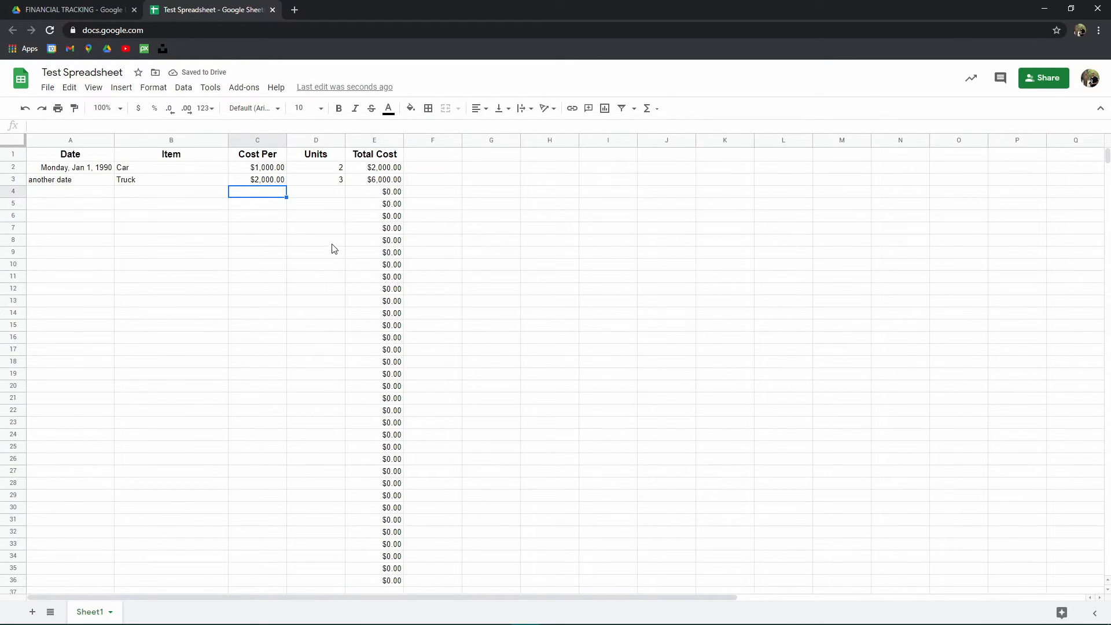
- Enter 100 as the cost per and 1 as the units in row 4
type("100")
key("Tab")
type("1")
key("Return")
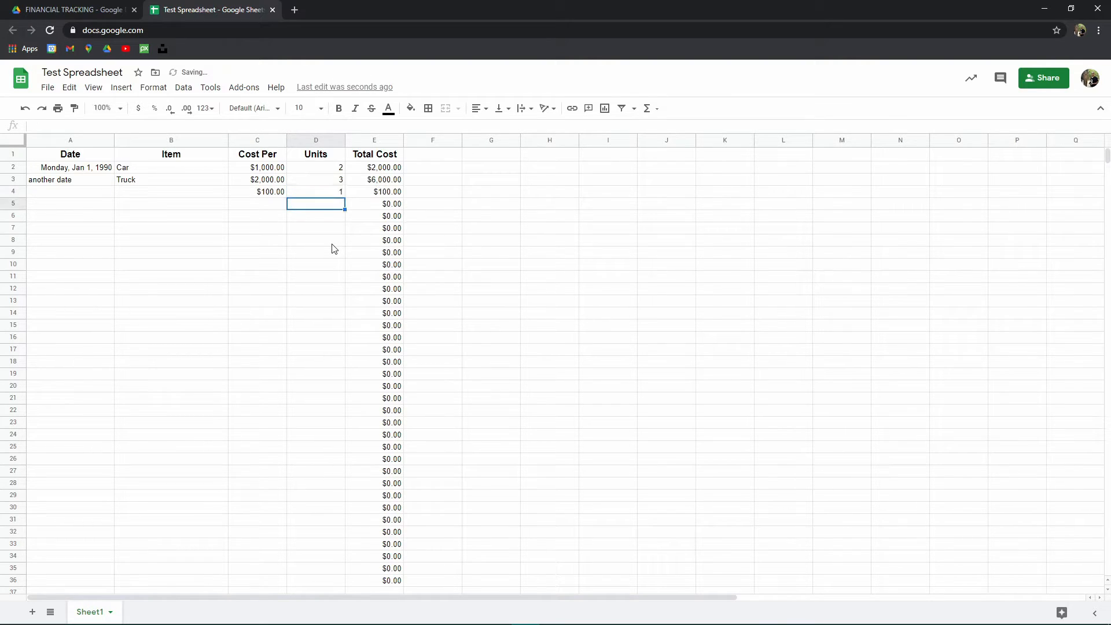
- Enter 250 as the cost per and 7 as the units in row 5
key("Right")
key("Left")
key("Left")
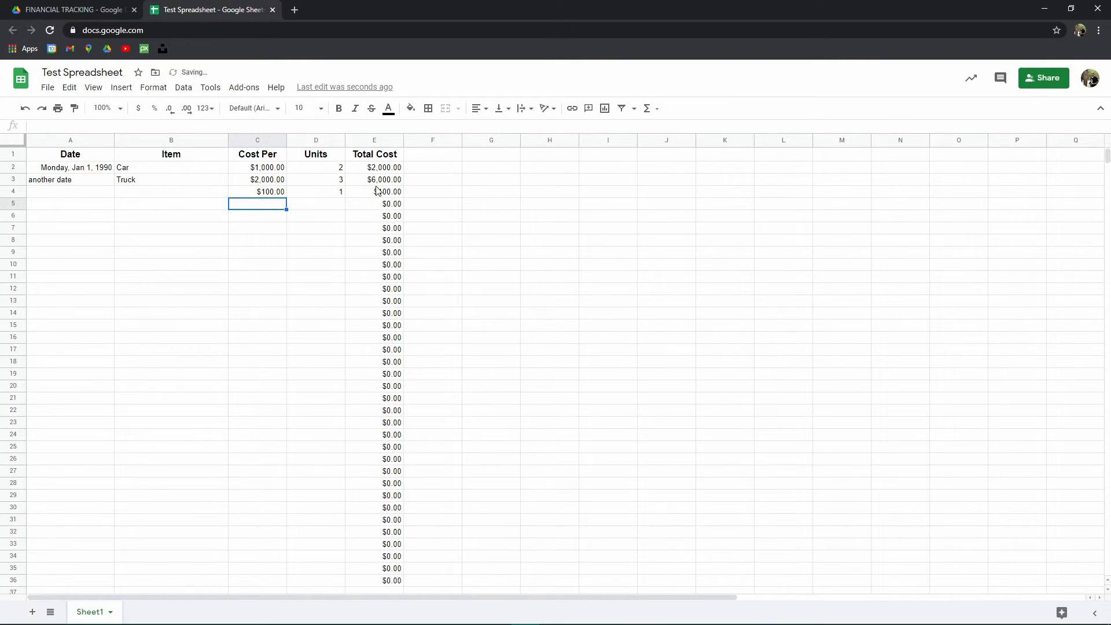
type("250")
key("Right")
type("7")
key("Return")
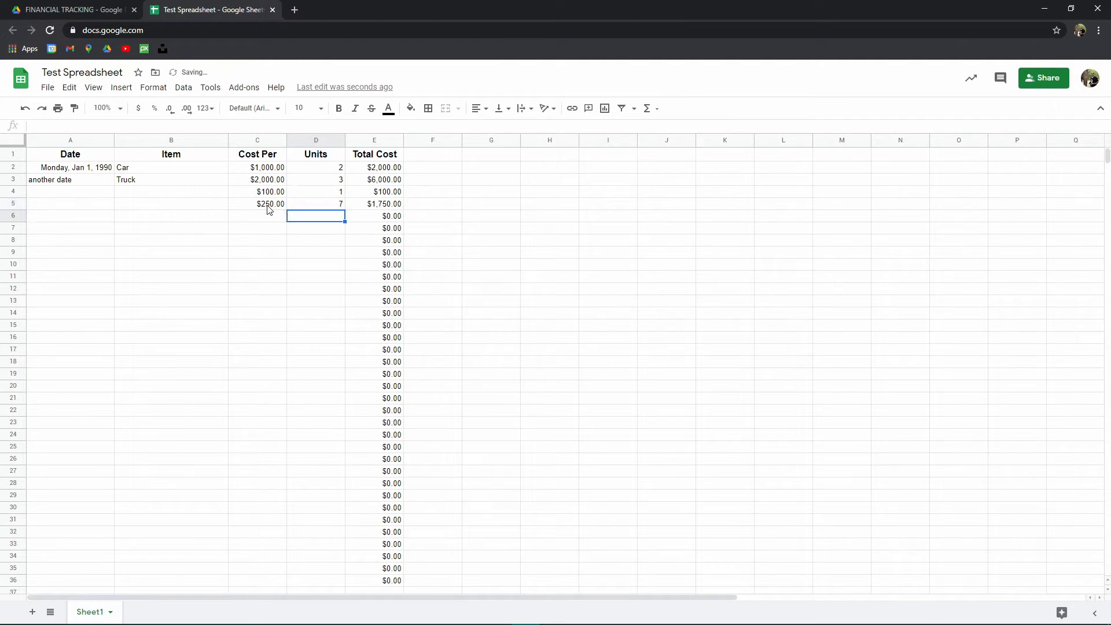
- Enter 72.2356 as the cost per and 15 as the units in row 6
key("Left")
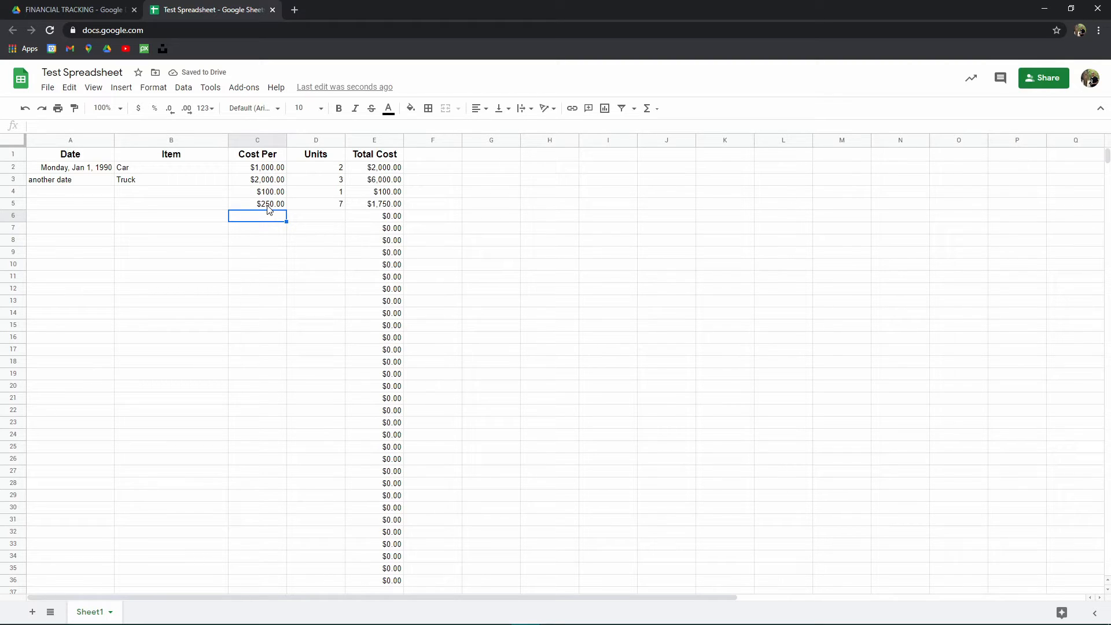
type("72.25")
key("BackSpace")
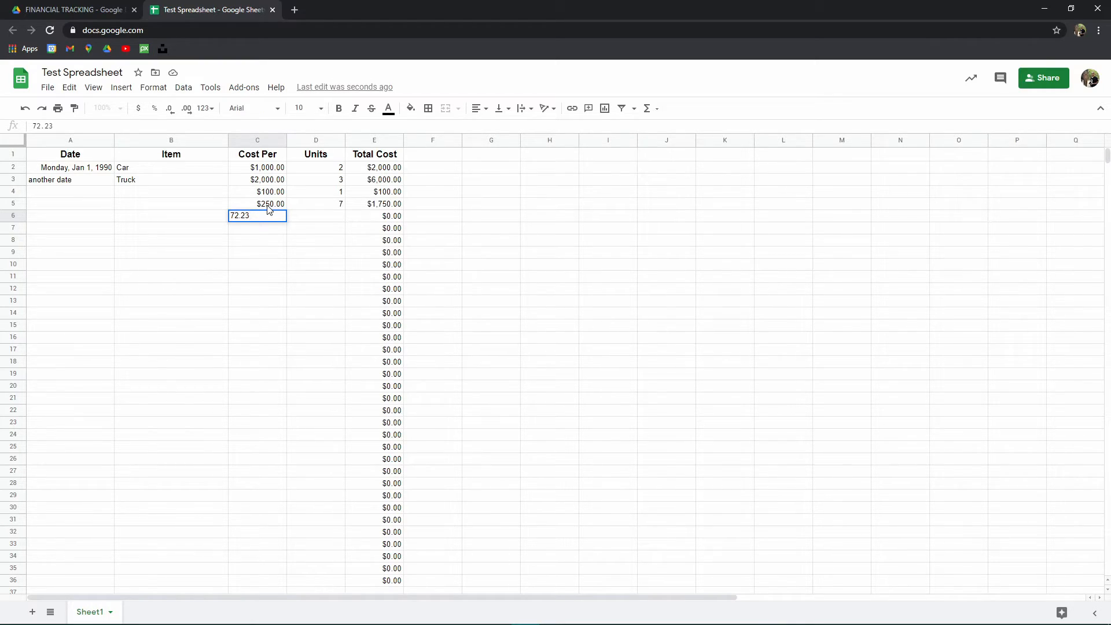
type("356")
key("Tab")
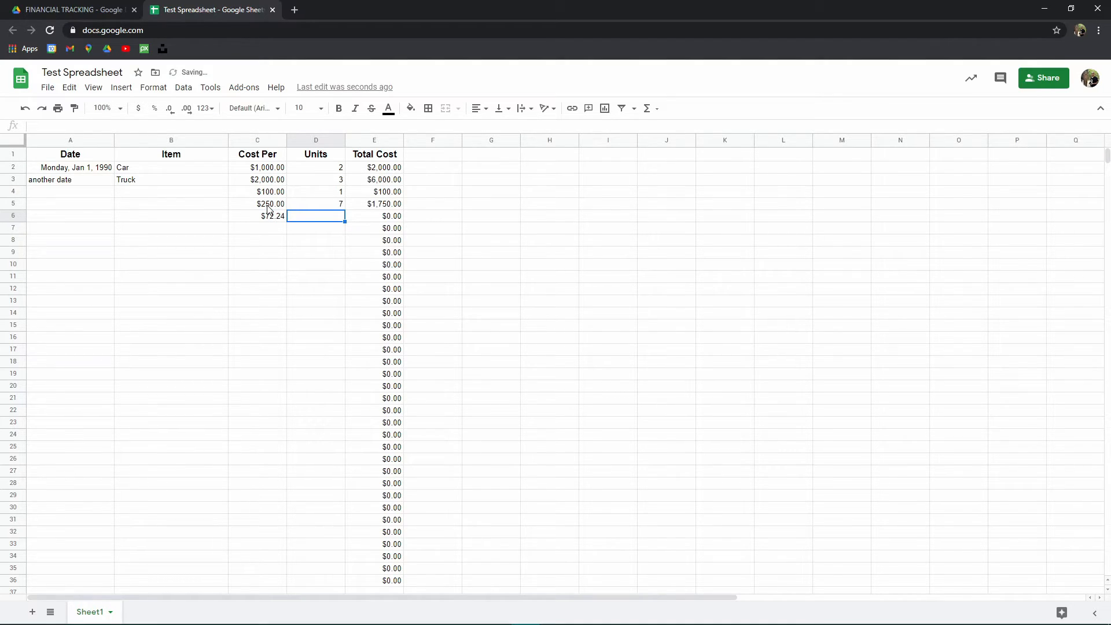
type("15")
key("Return")
- Review the Total Cost formulas for rows 6 and 8 and scroll down column E
key("Up")
key("Right")
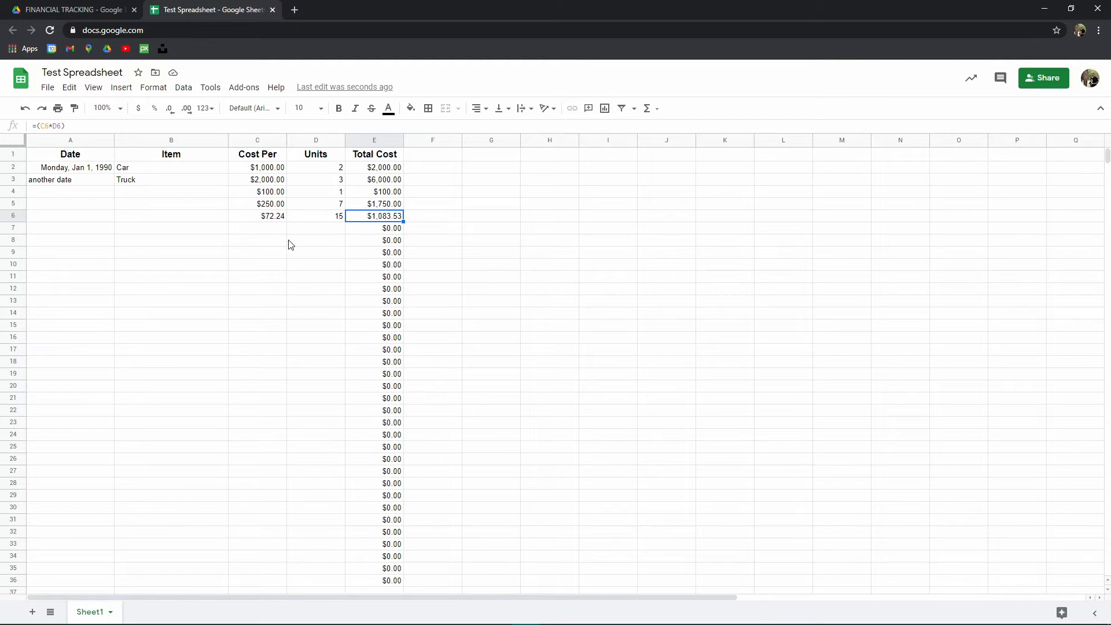
left_click(371, 241)
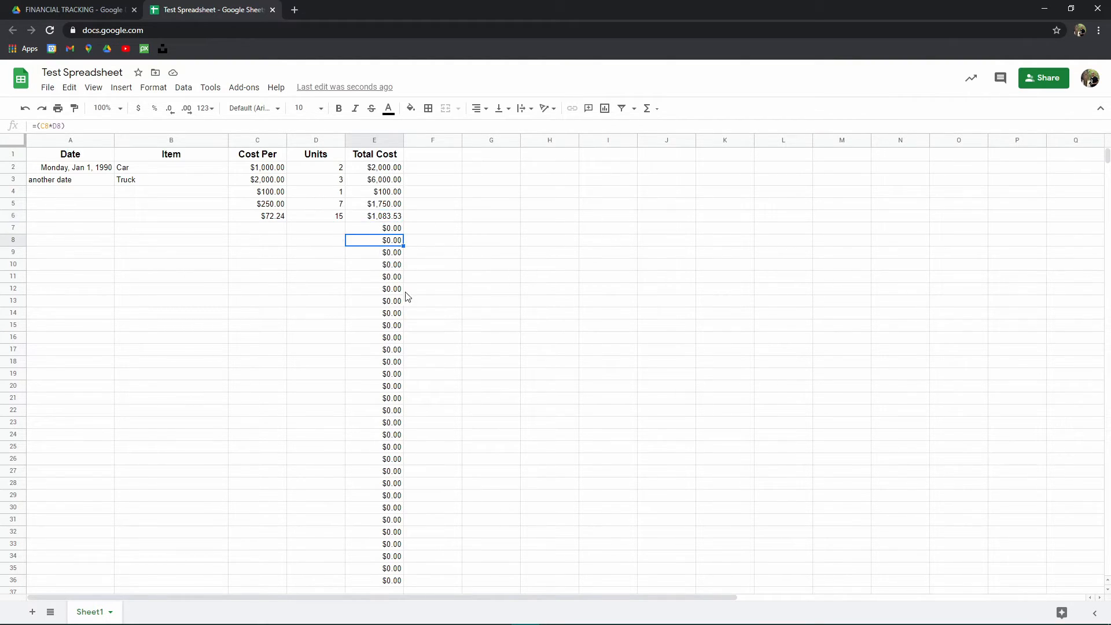
scroll(388, 369, "down", 3)
left_click(382, 418)
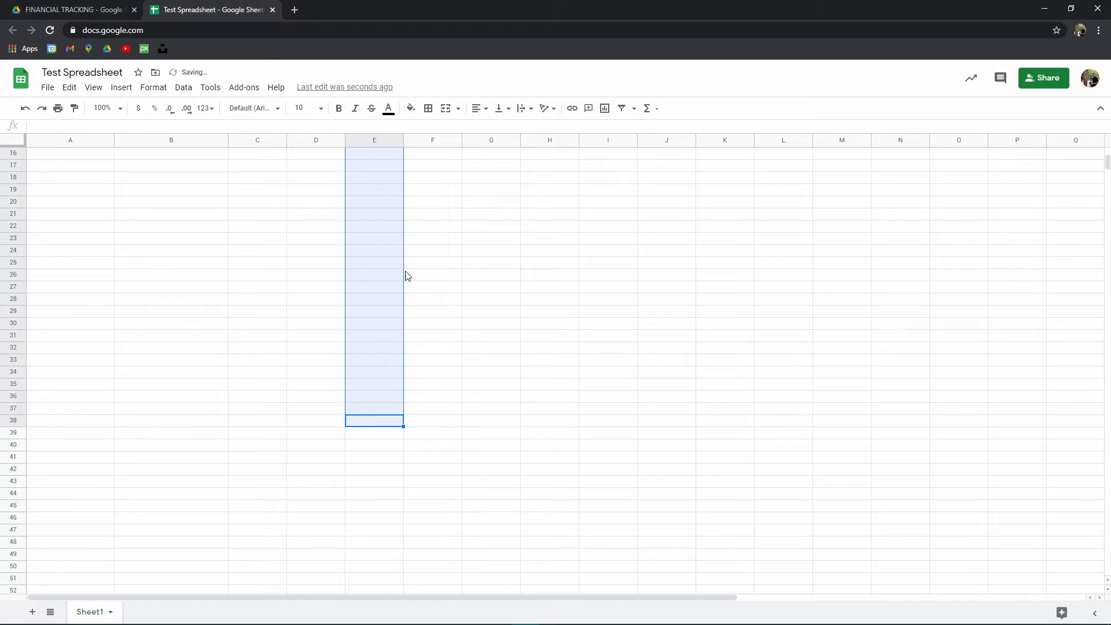
- Clear the filled-down Total Cost formulas below row 8 in column E
scroll(394, 324, "up", 5)
left_click(385, 389)
left_click_drag(386, 396, 380, 255)
key("Delete")
left_click(388, 266)
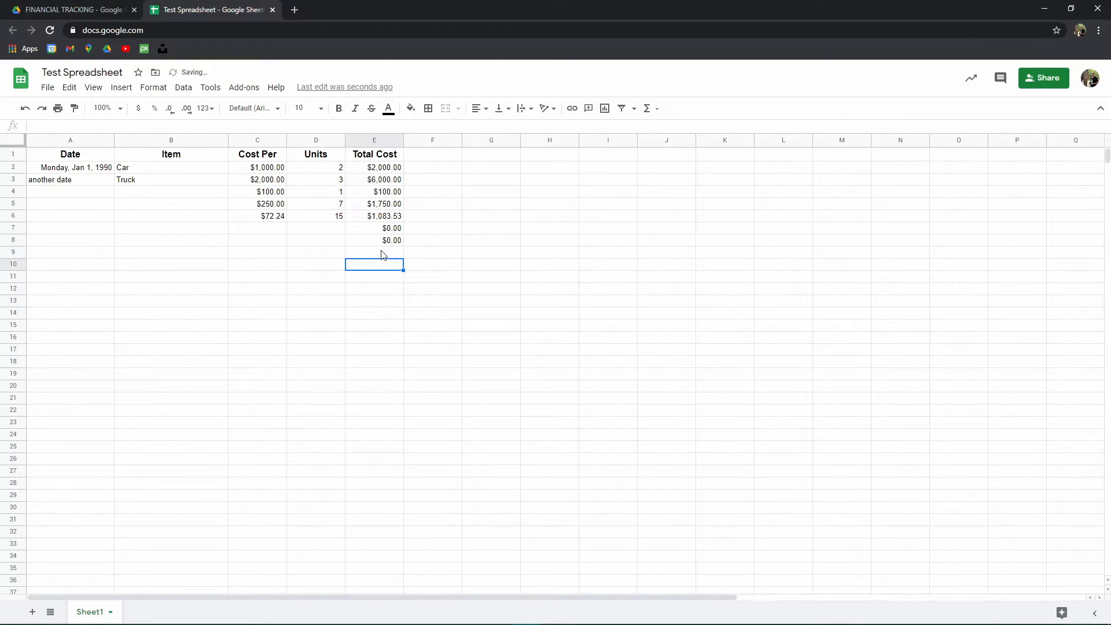
left_click(339, 254)
left_click(470, 373)
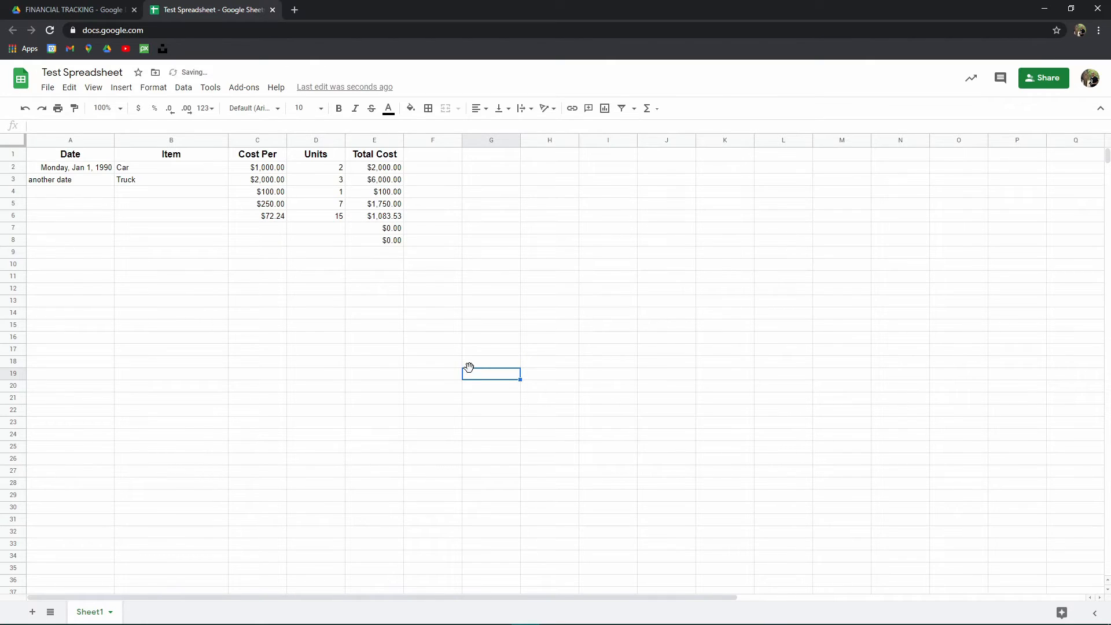
- Add a TOTAL label in D9 and a =sum(E2:E8) formula beside it in E9
left_click(326, 255)
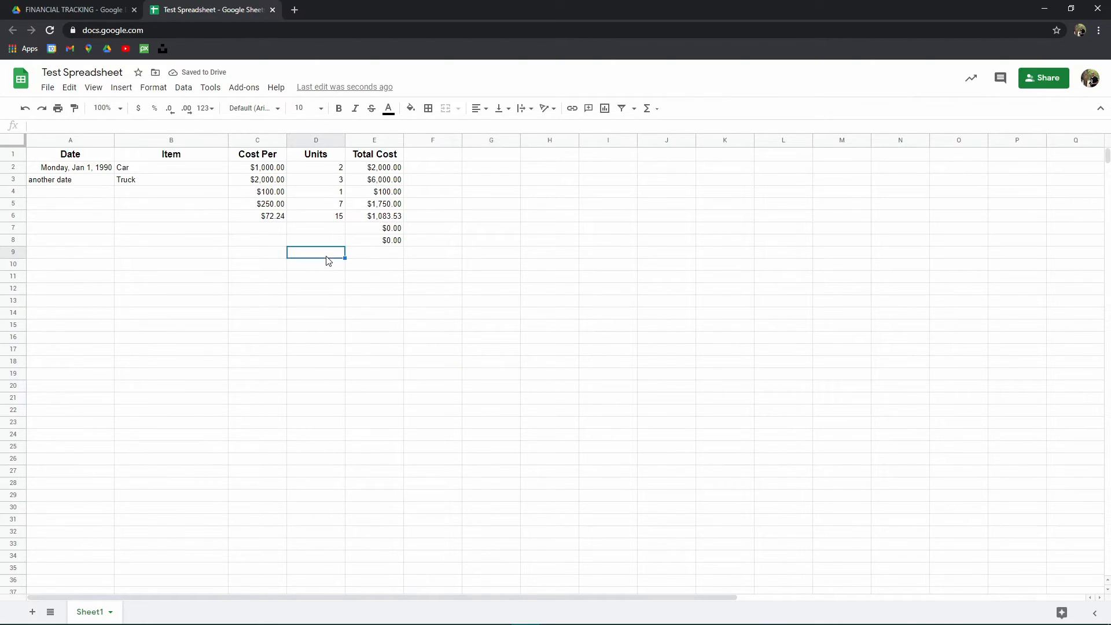
type("TOTAL")
key("Tab")
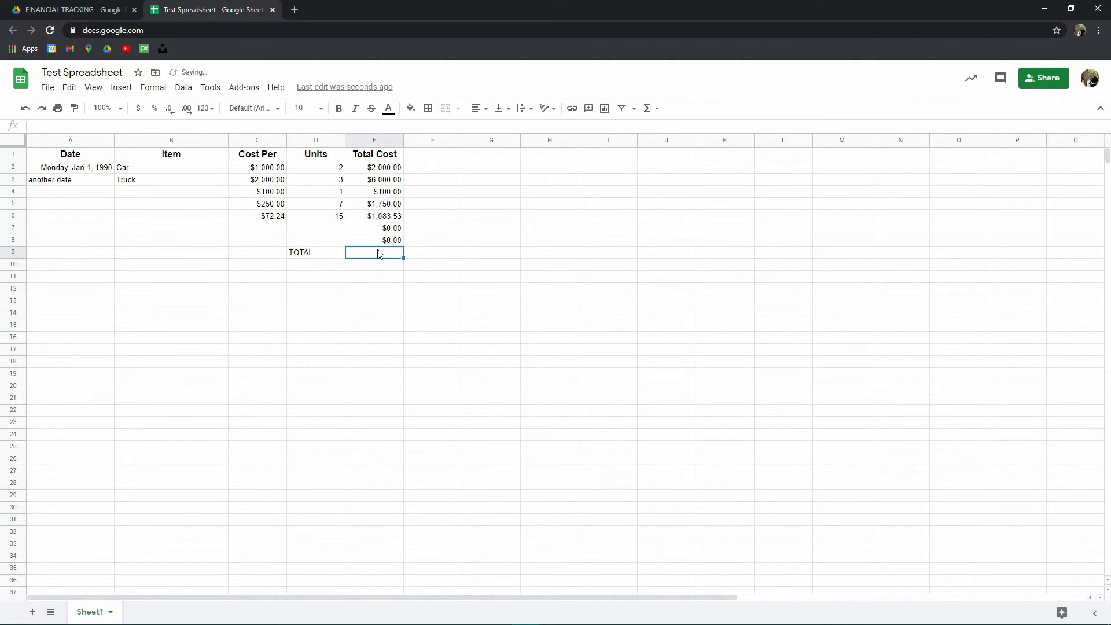
type("=")
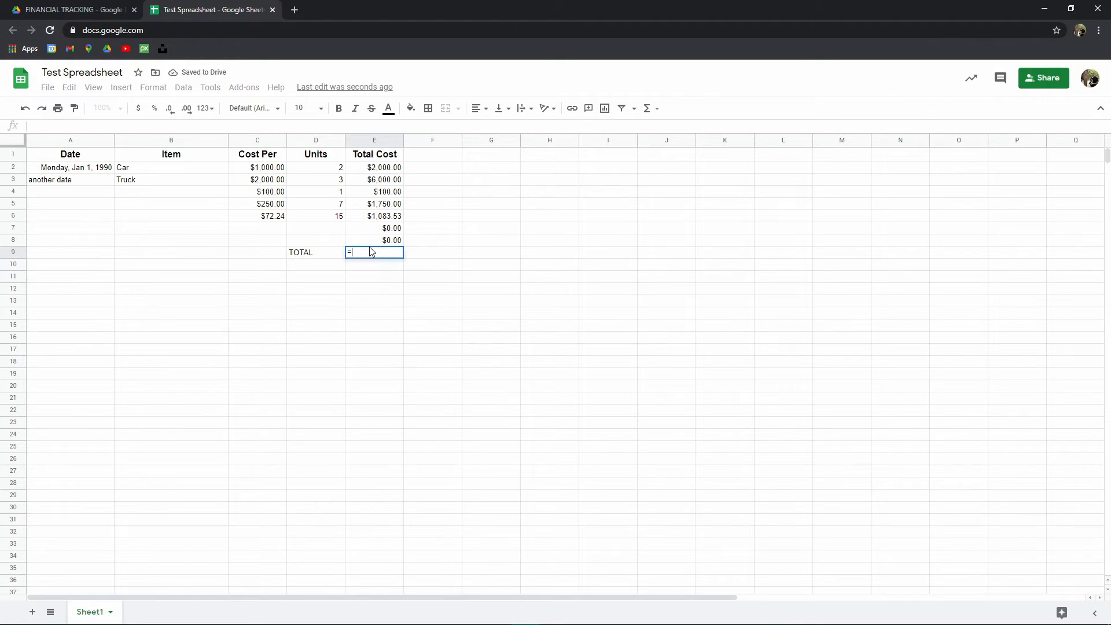
type("sum")
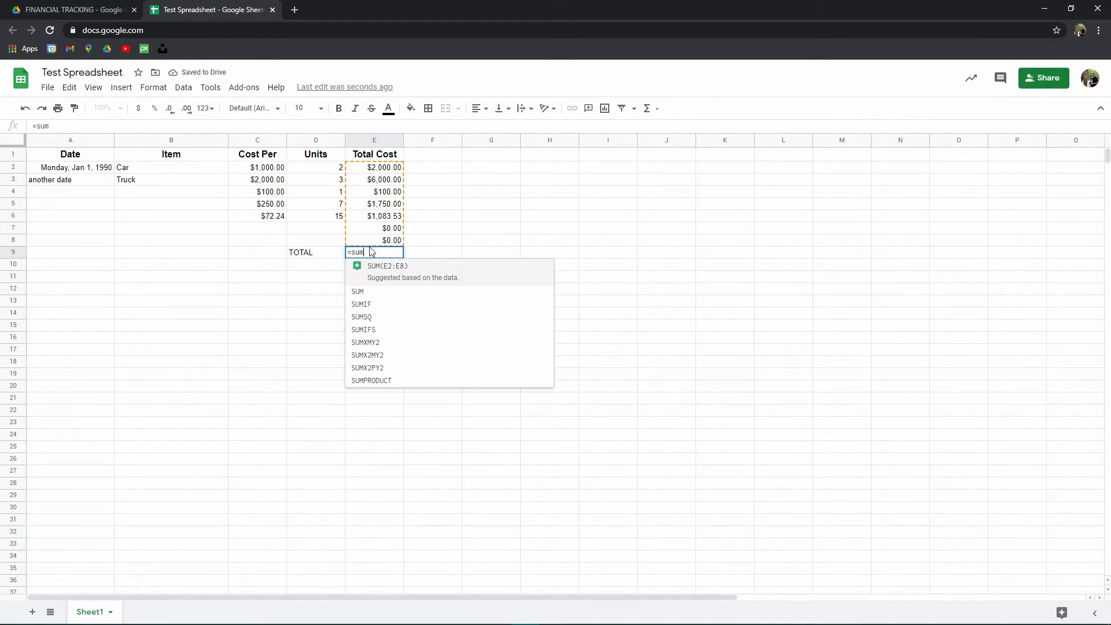
type("(")
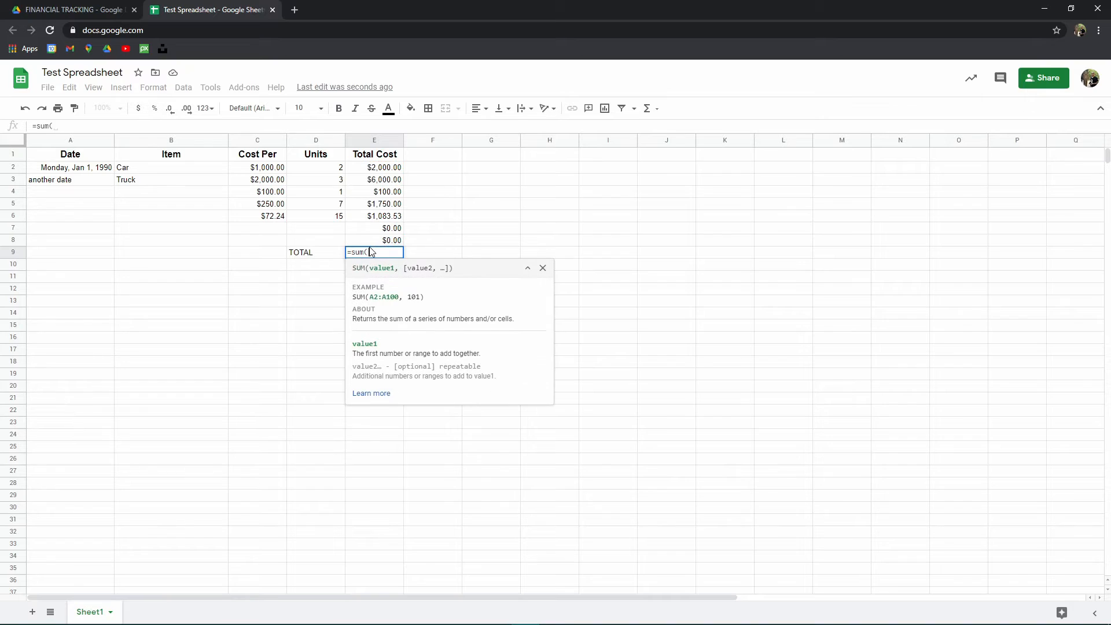
left_click(387, 171)
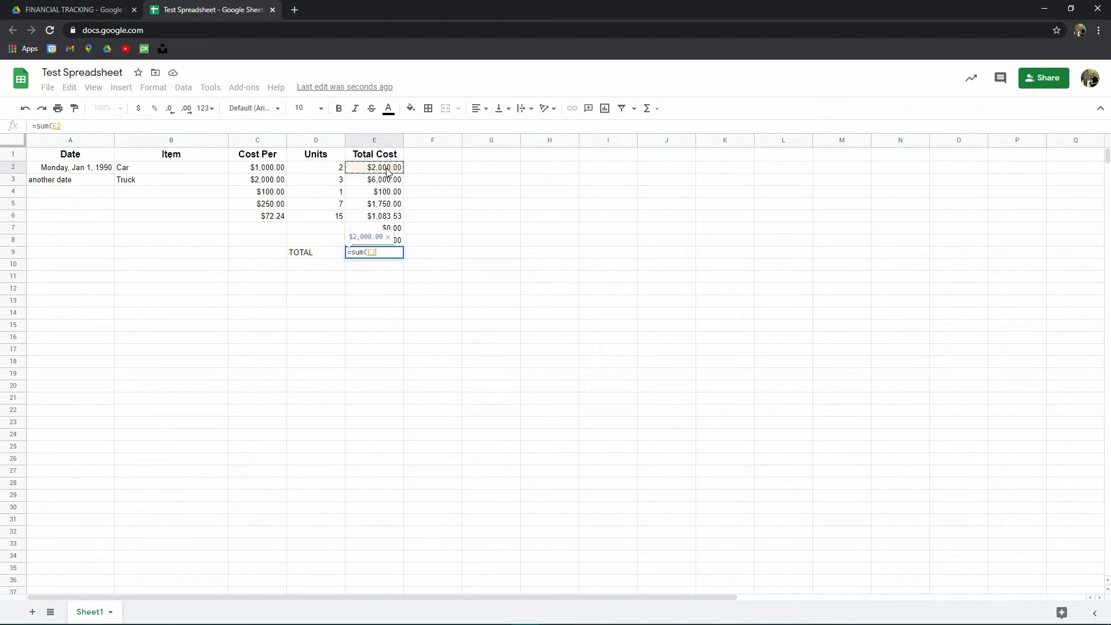
left_click_drag(387, 171, 404, 246)
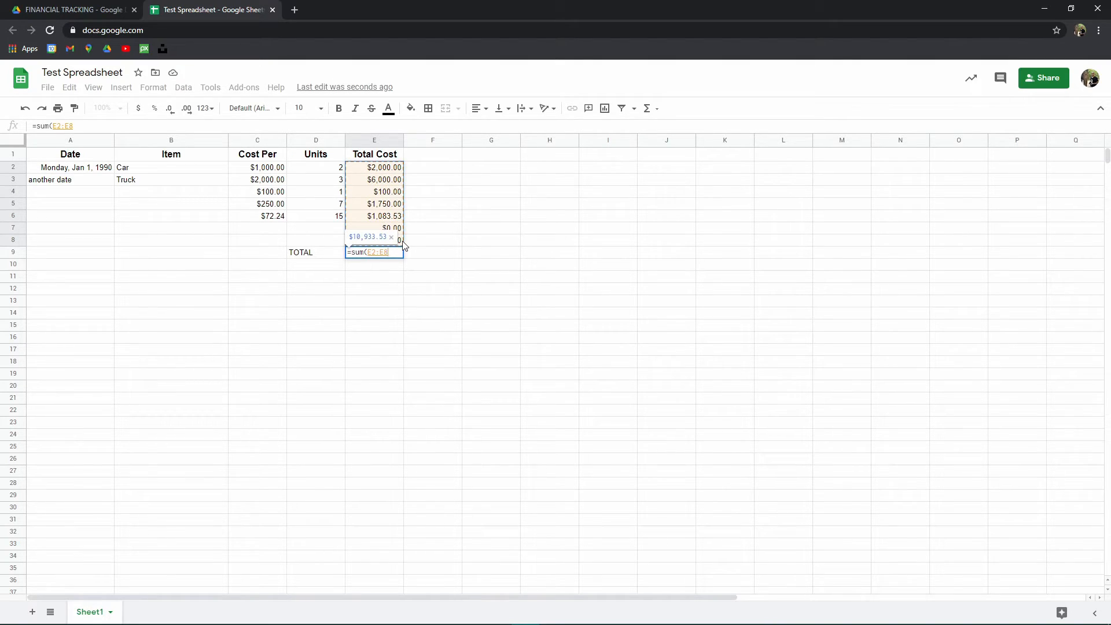
type(")")
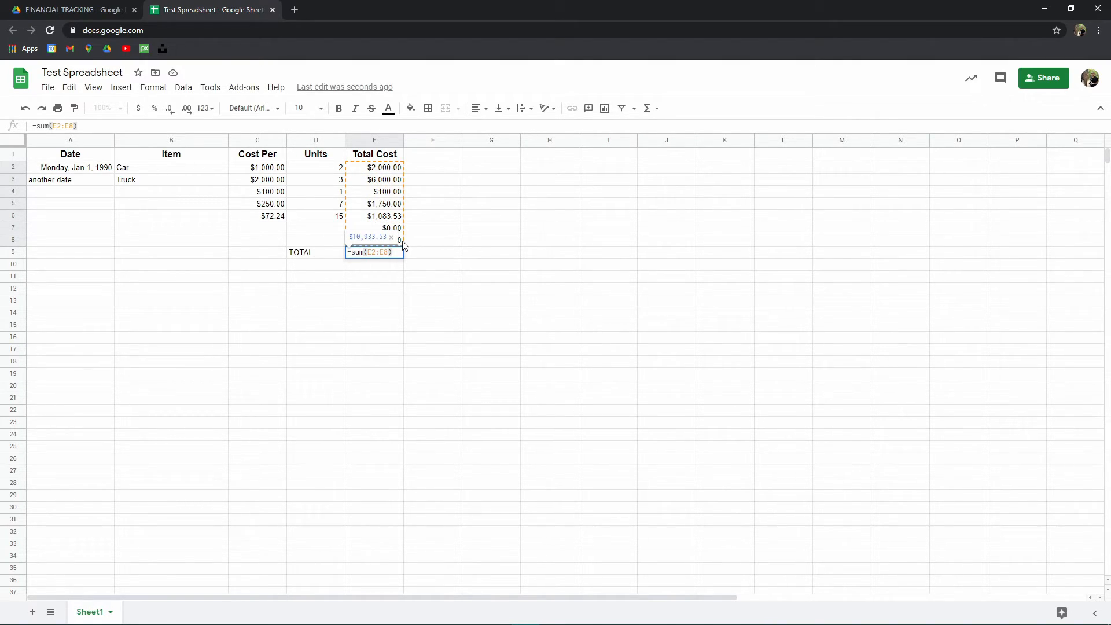
key("Return")
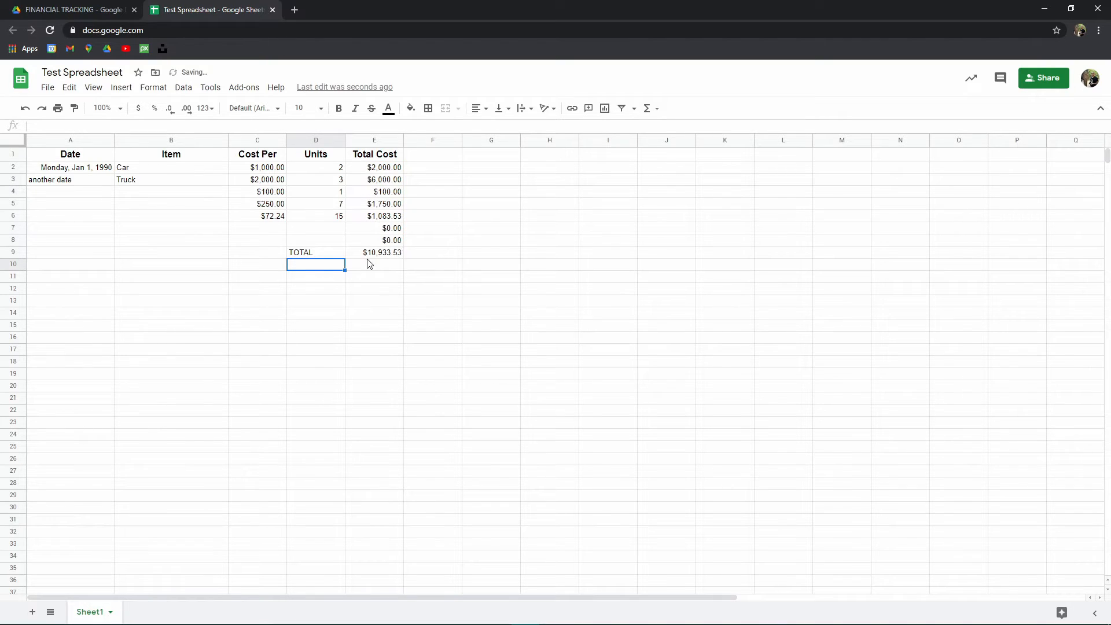
- Make the TOTAL label and its sum bold with a dark red text colour
left_click_drag(315, 254, 376, 253)
left_click(339, 108)
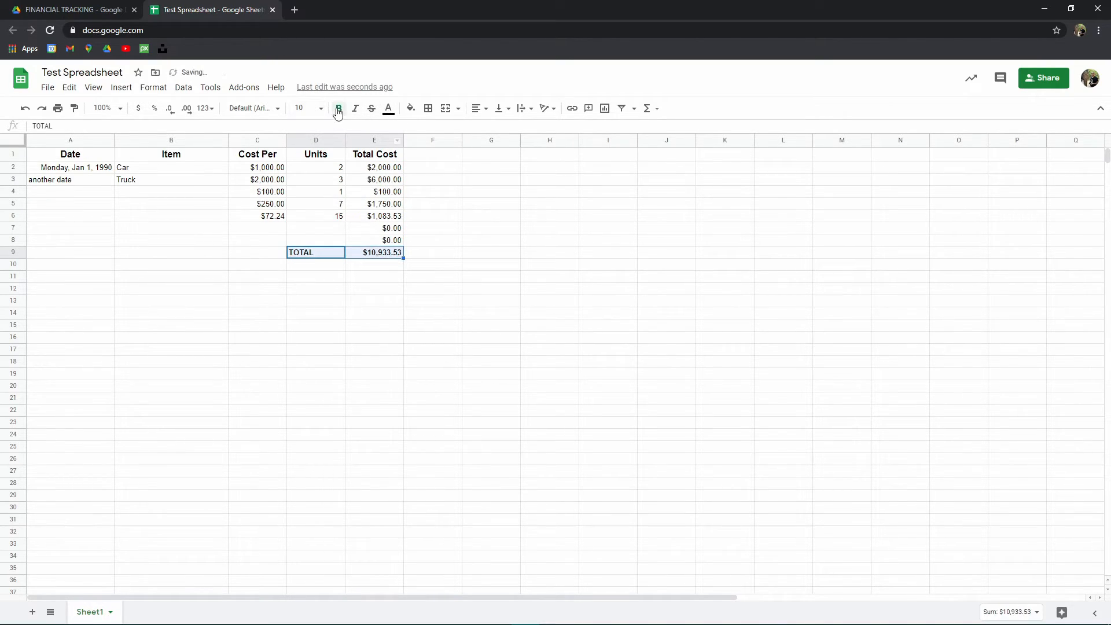
left_click(388, 109)
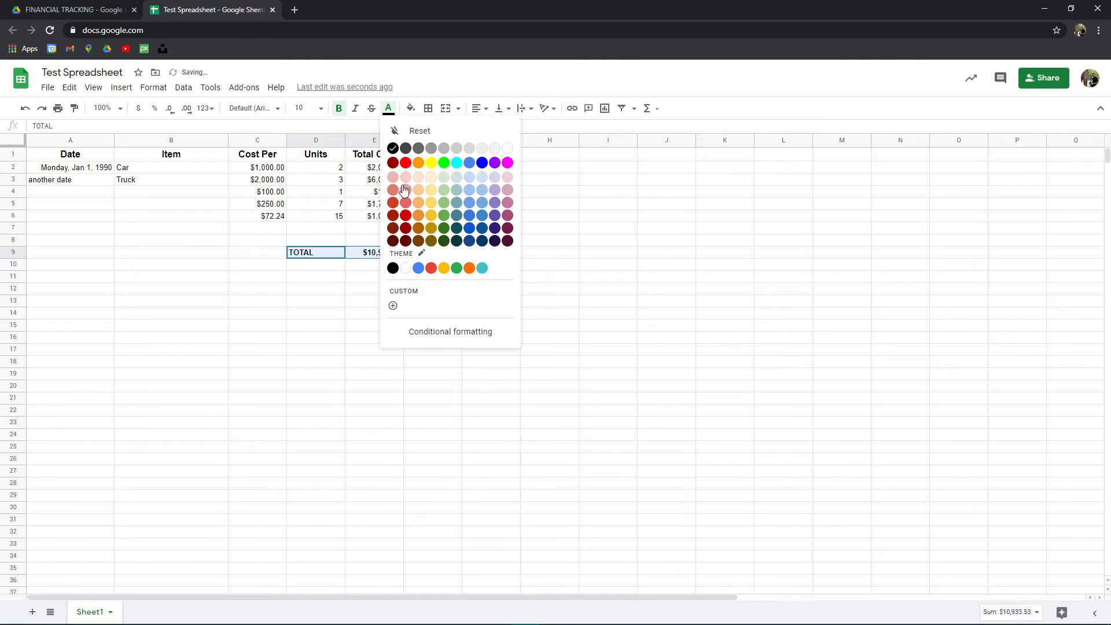
left_click(394, 169)
left_click(387, 297)
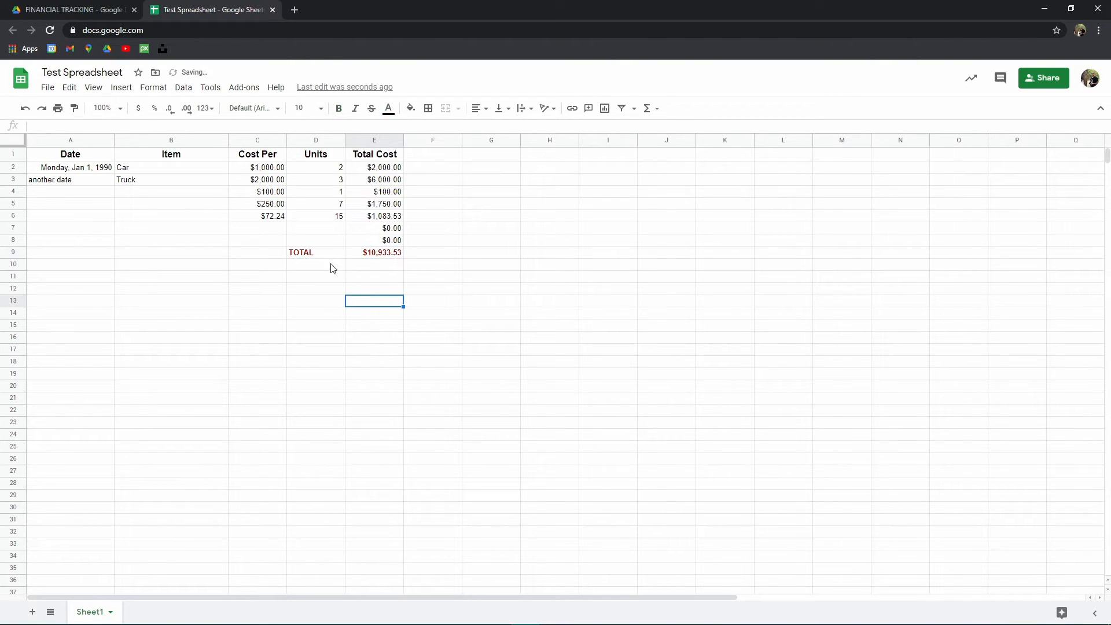
left_click_drag(51, 171, 159, 228)
left_click(71, 183)
left_click(79, 142)
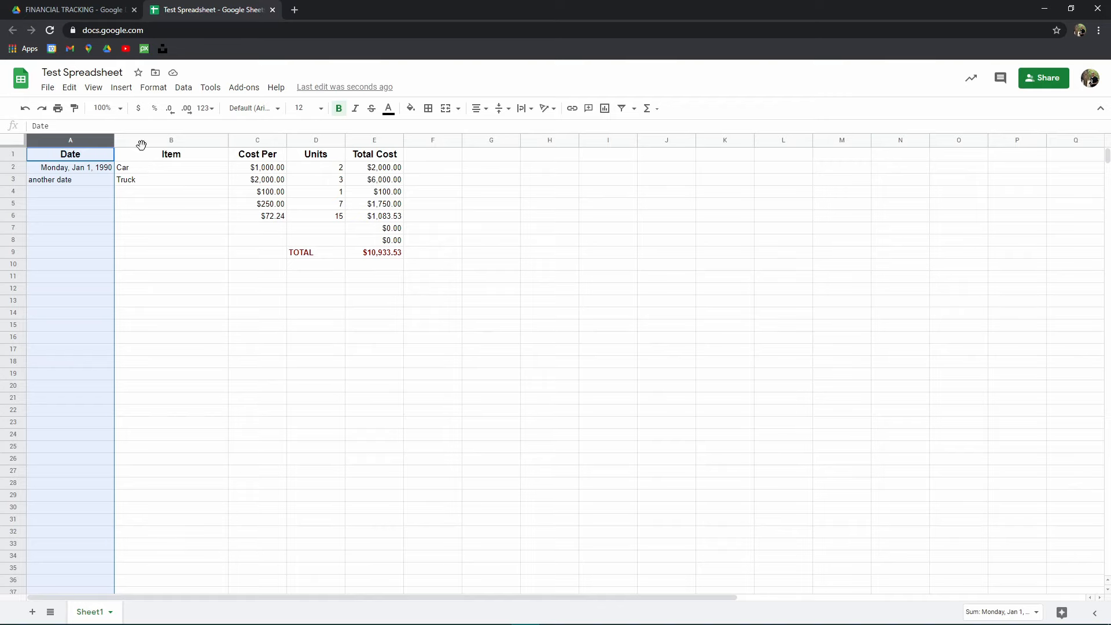
left_click_drag(143, 157, 387, 253)
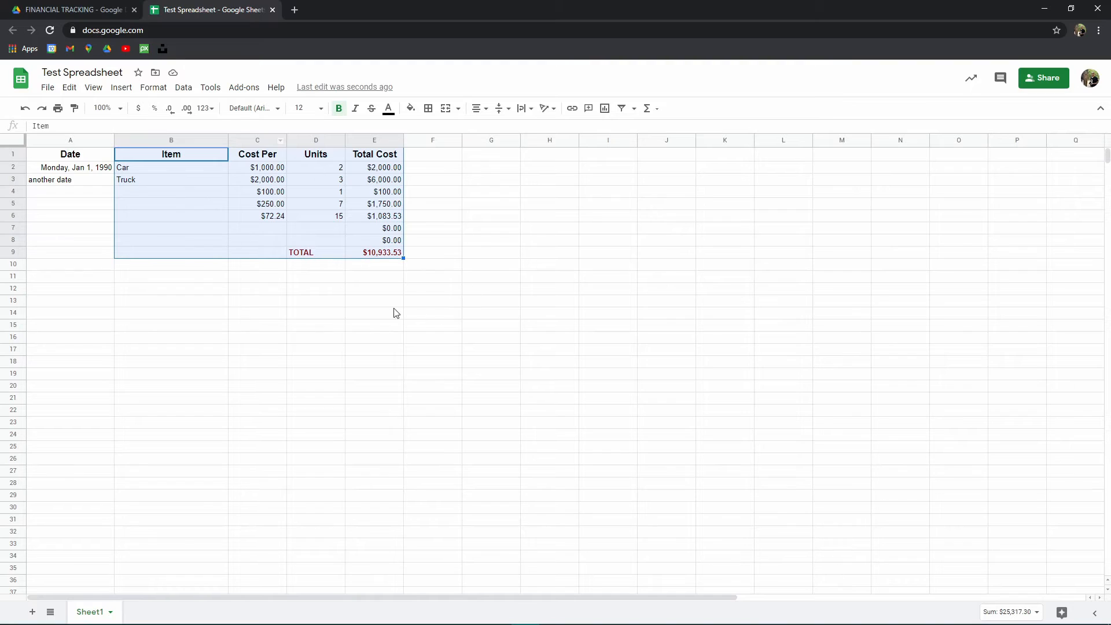
left_click(339, 291)
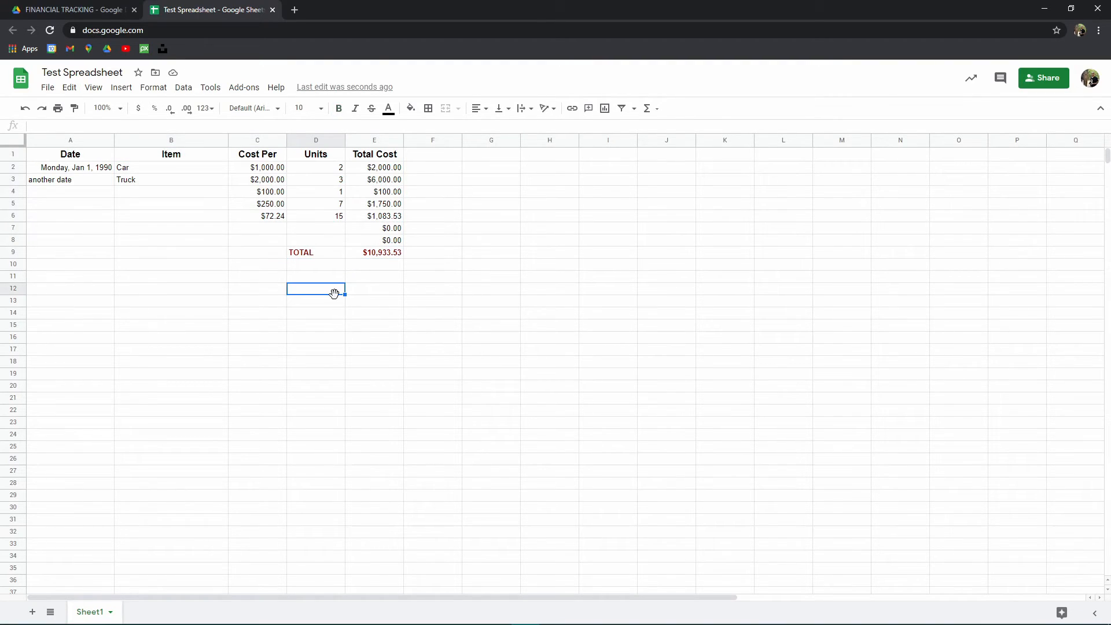
- Delete the TOTAL label and sum from row 9
left_click_drag(387, 255, 313, 256)
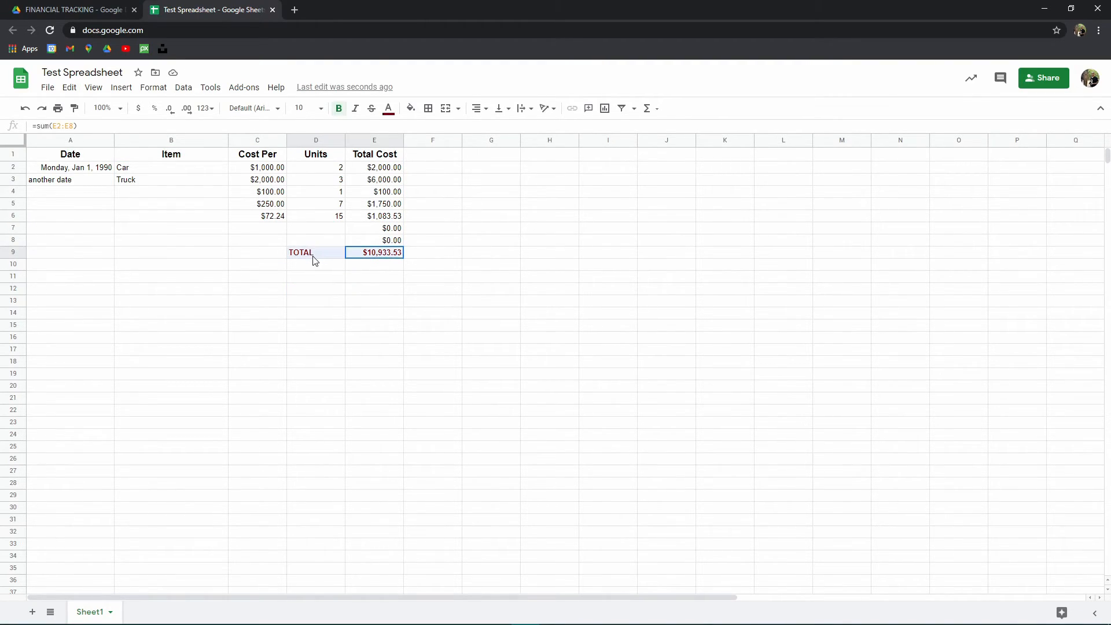
key("Delete")
left_click(308, 317)
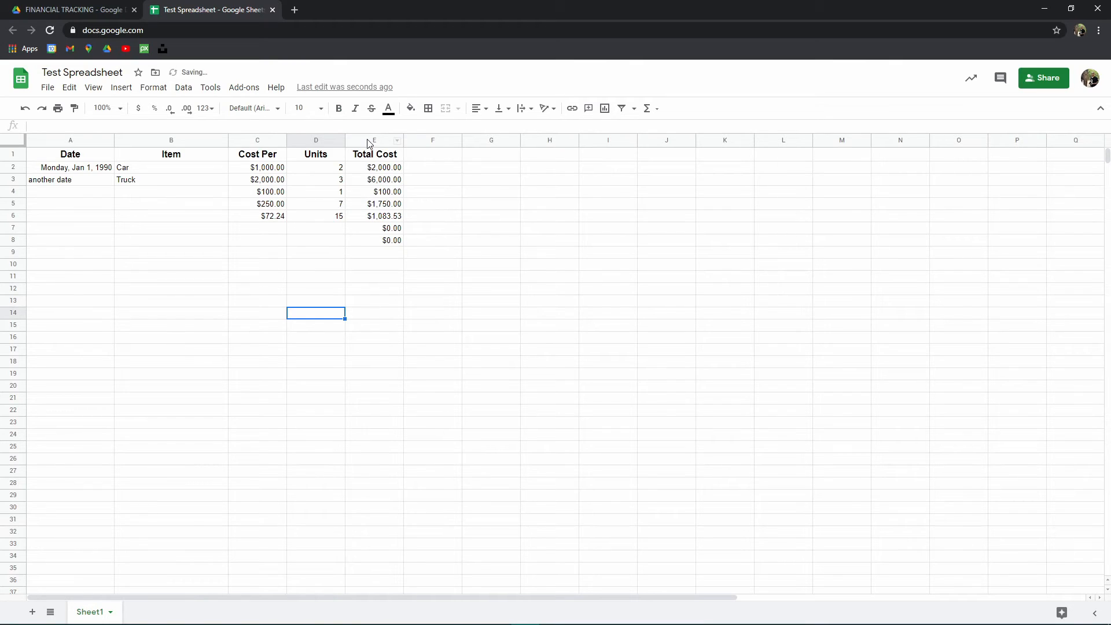
- Enter Food as the item in row 4
left_click(369, 142)
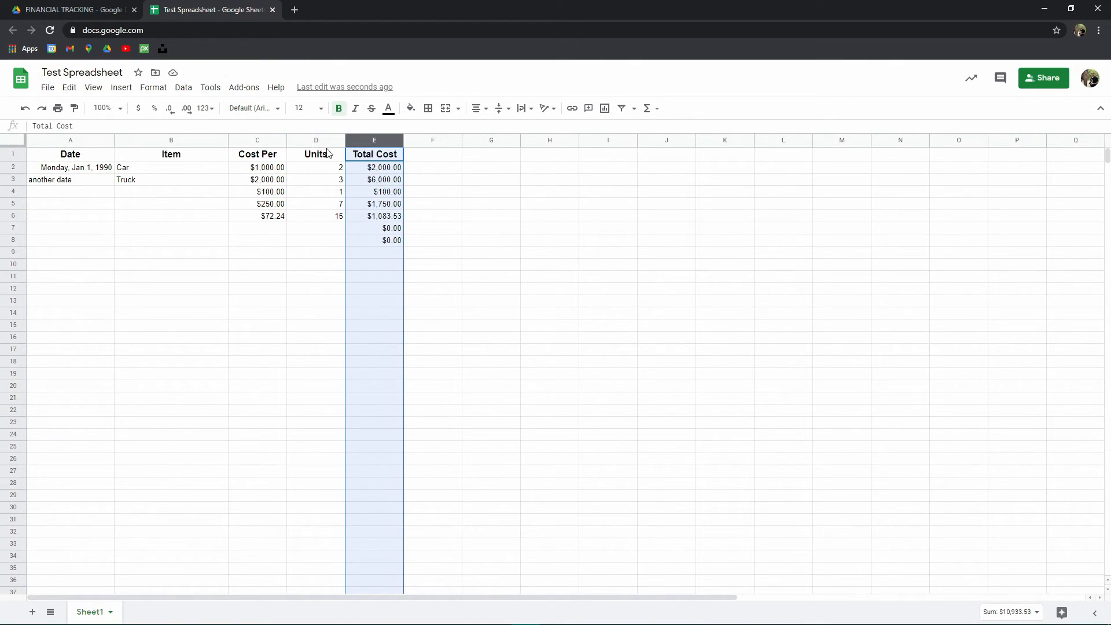
left_click(145, 192)
type("L")
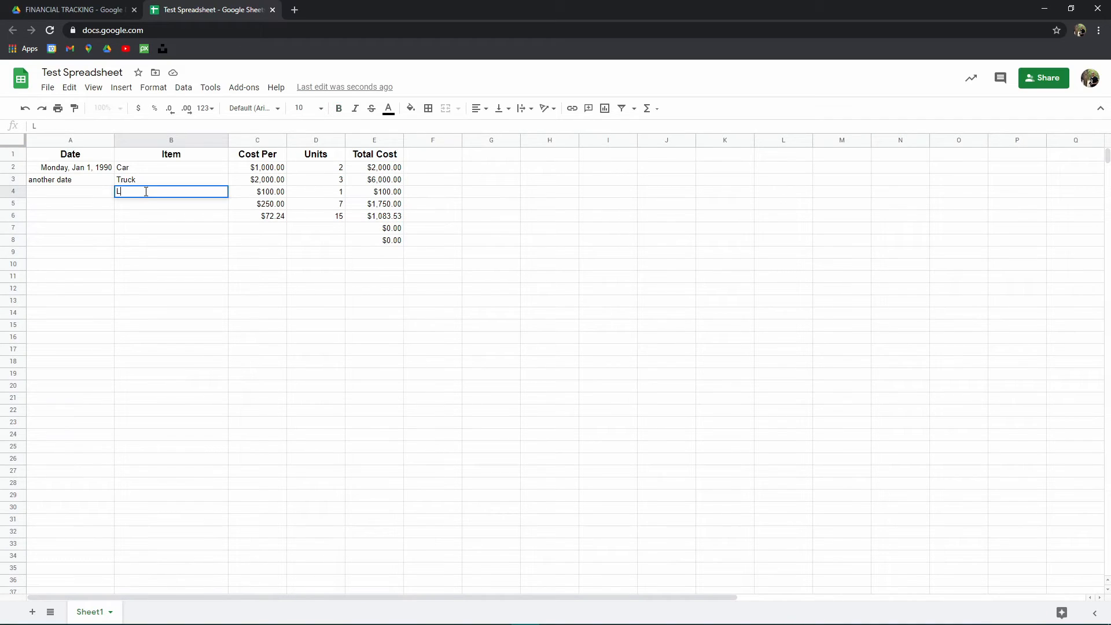
type("unch")
double_click(145, 191)
type("Food")
key("Tab")
left_click(145, 192)
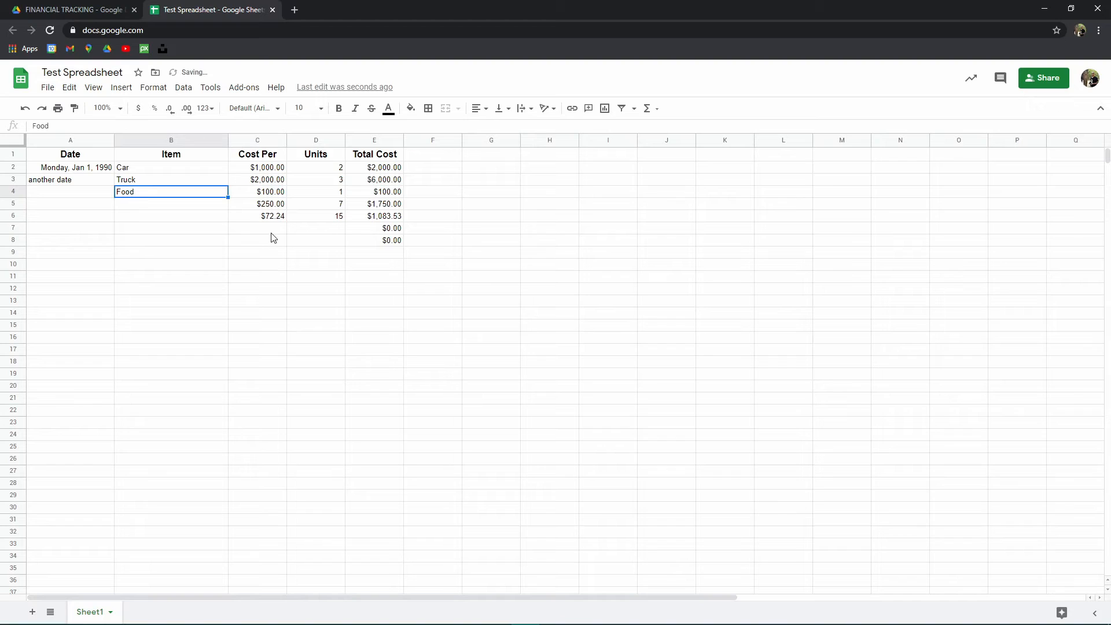
key("Tab")
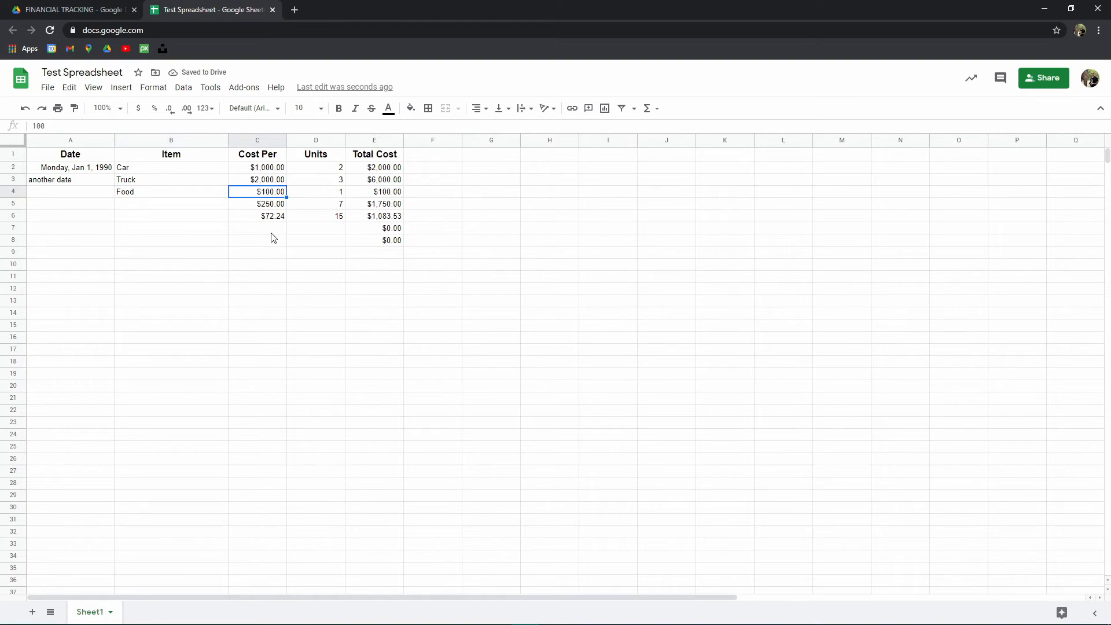
- Set row 4's cost per to 3 and its units to 2
type("3")
key("Tab")
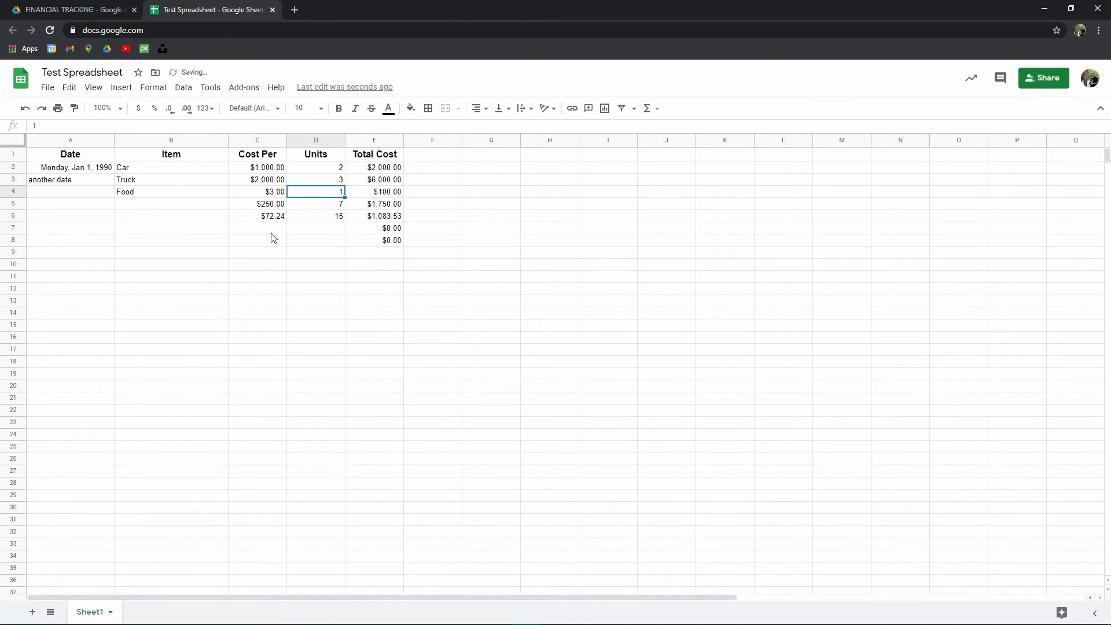
key("Down")
key("Down")
key("Up")
key("Up")
type("2")
key("Tab")
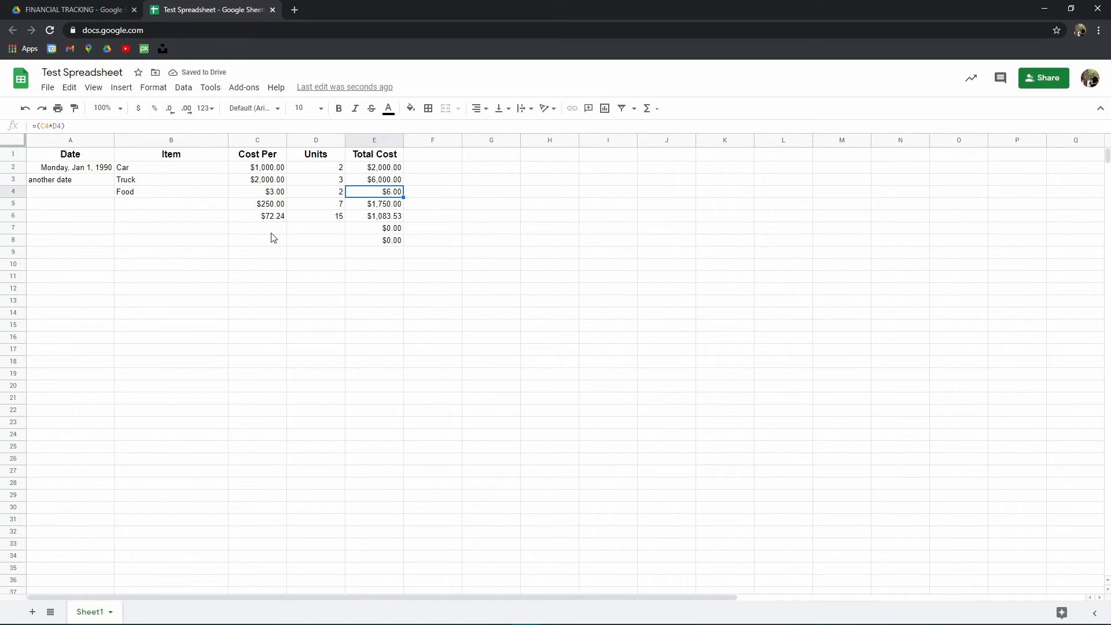
left_click(359, 141)
right_click(359, 141)
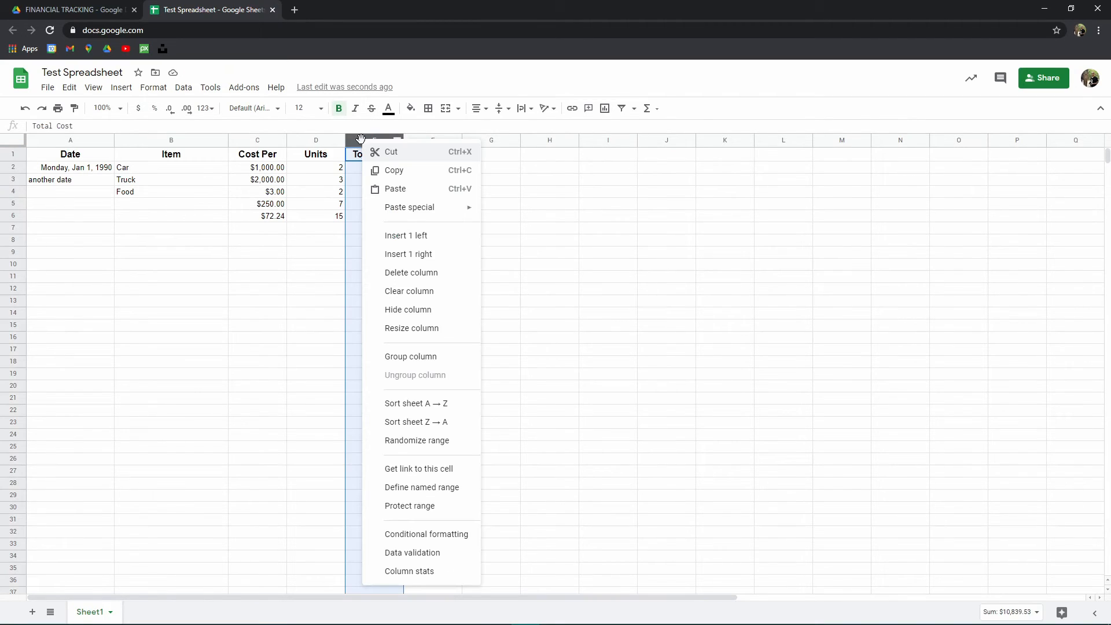
left_click(287, 205)
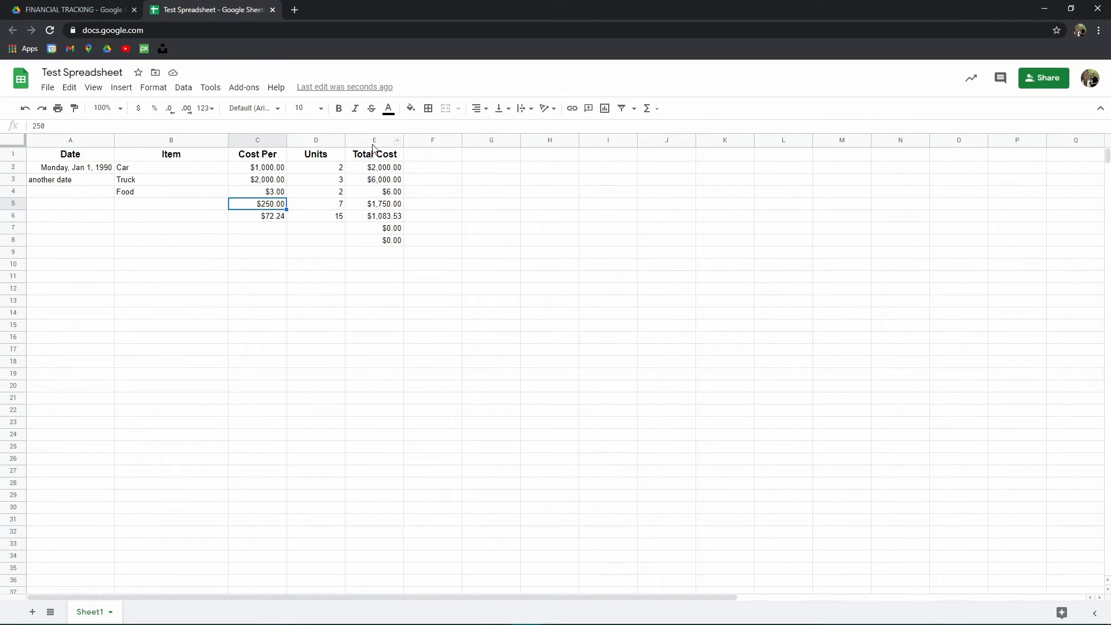
- Insert a new empty column to the left of the Total Cost column
left_click(373, 139)
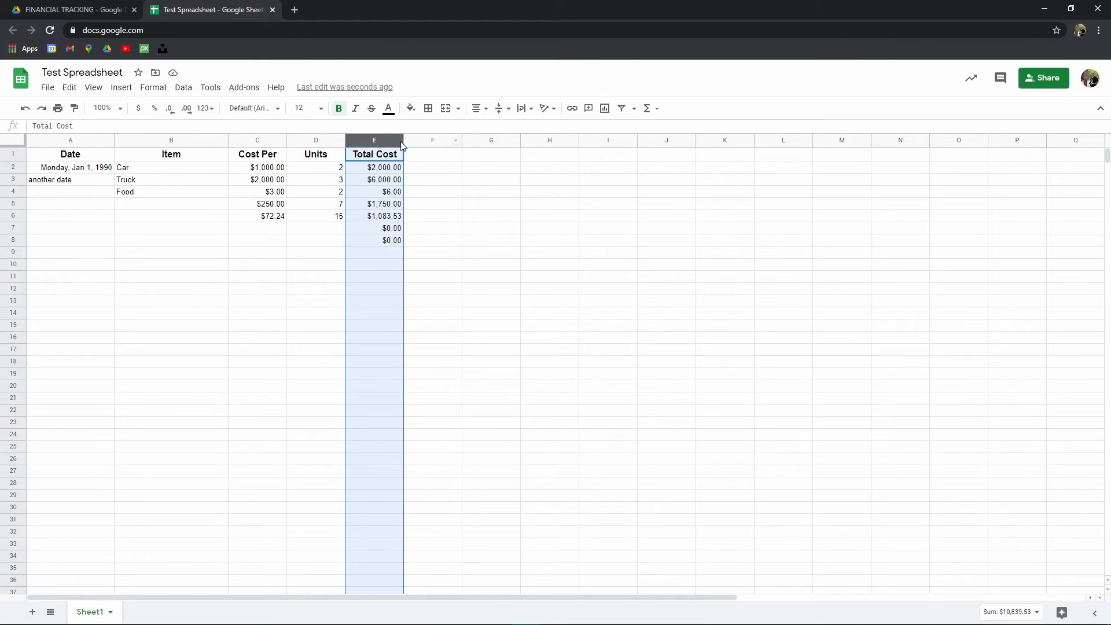
right_click(373, 142)
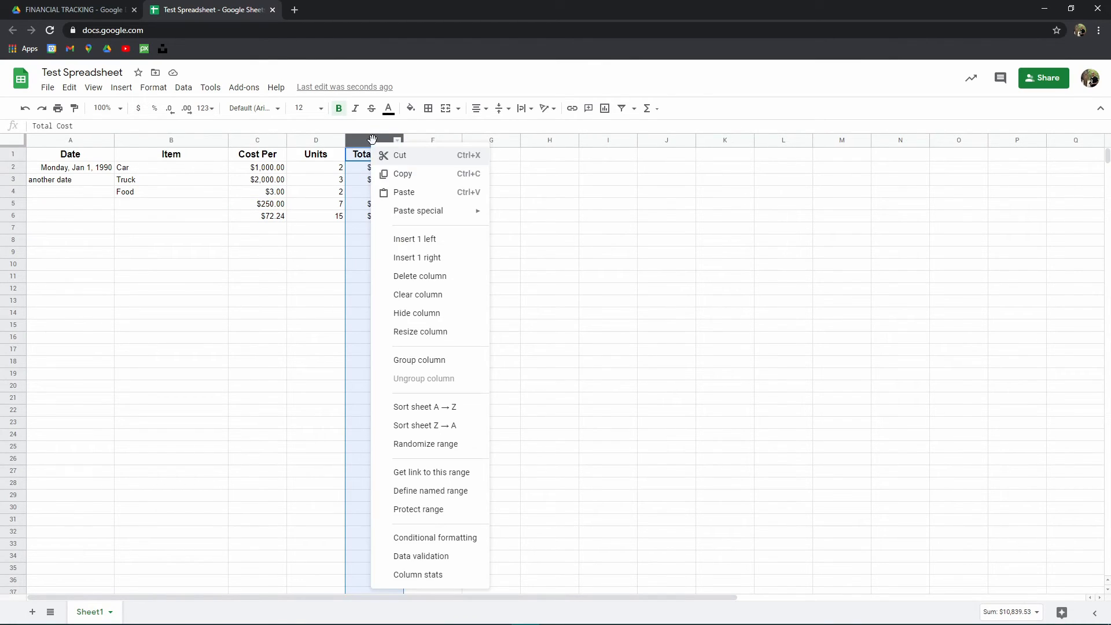
left_click(432, 241)
left_click(355, 265)
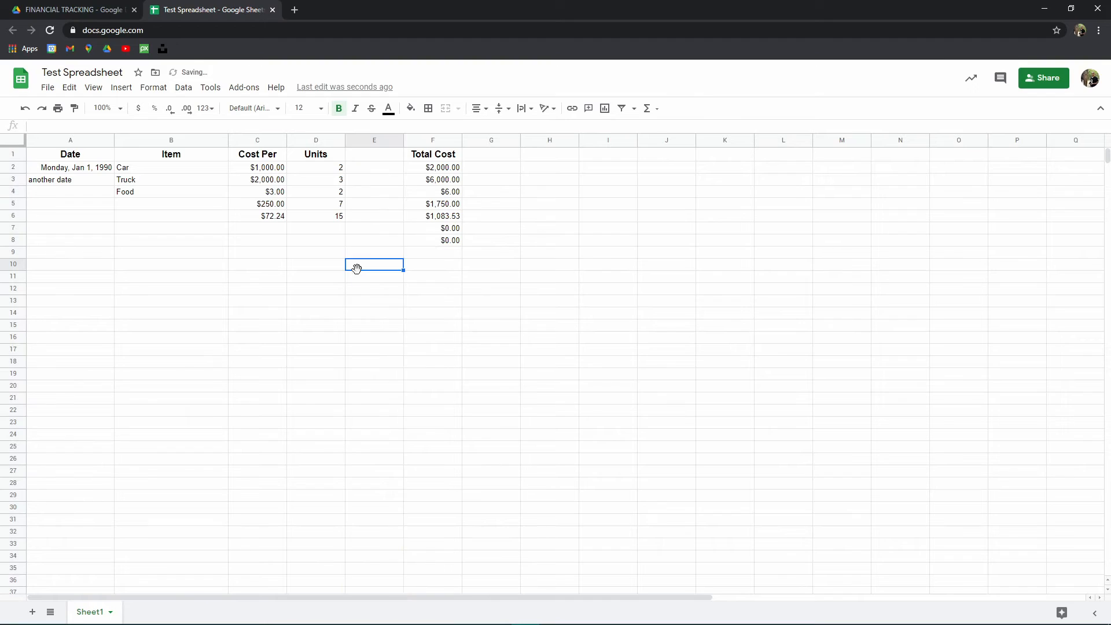
- Title the new column's header Unit Multiplier
left_click(383, 156)
type("M")
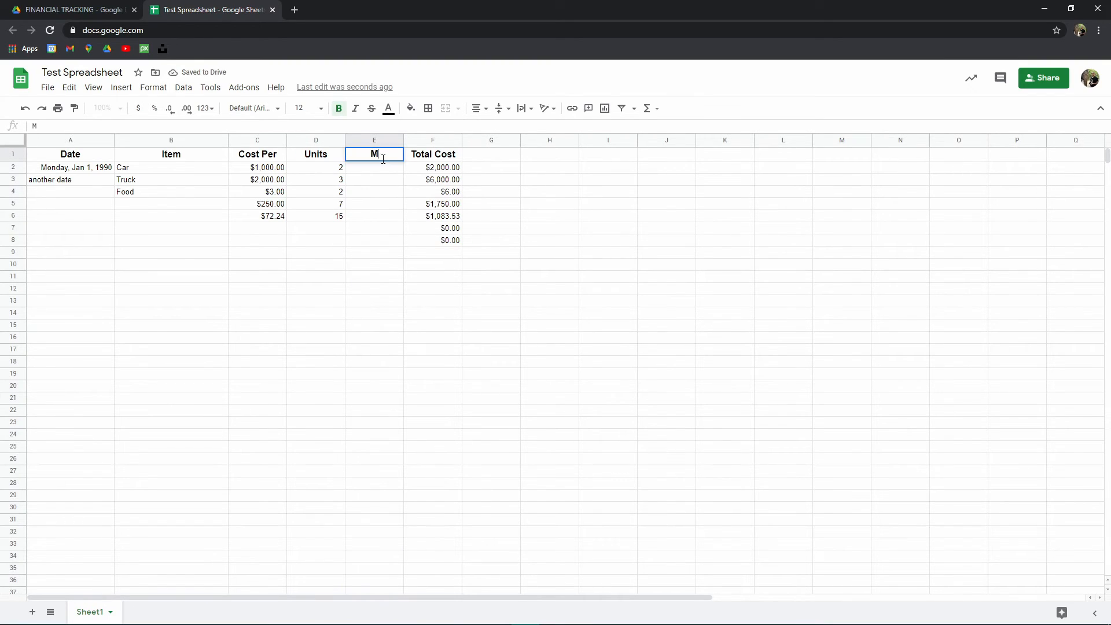
key("BackSpace")
type("Unit Multiplier")
key("Return")
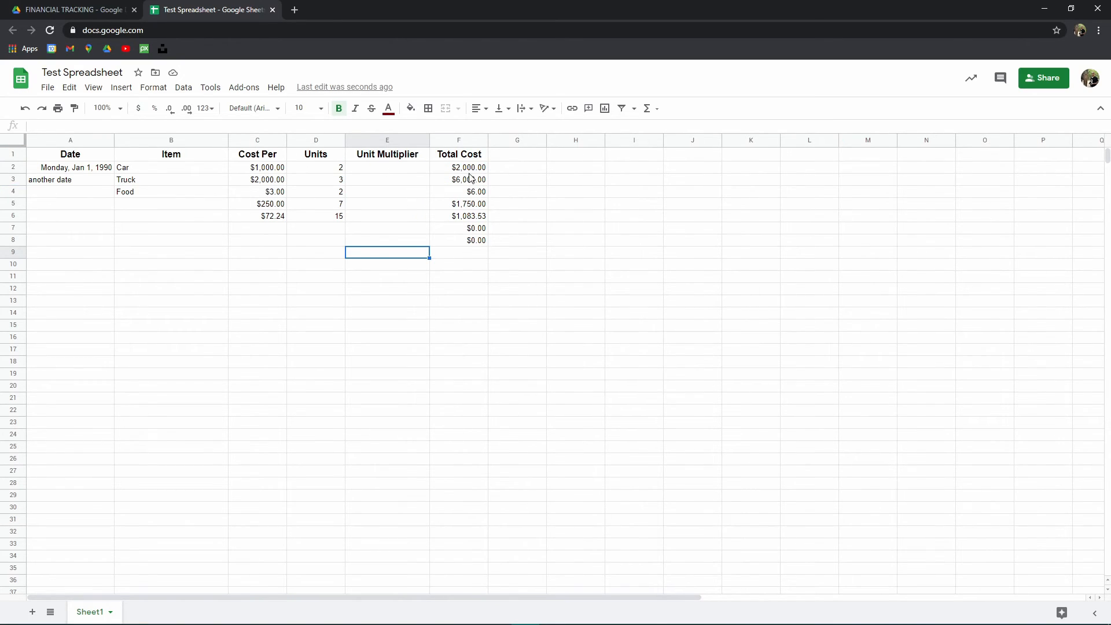
- Extend row 2's Total Cost formula so it also multiplies by that row's Unit Multiplier cell
left_click(445, 171)
key("Return")
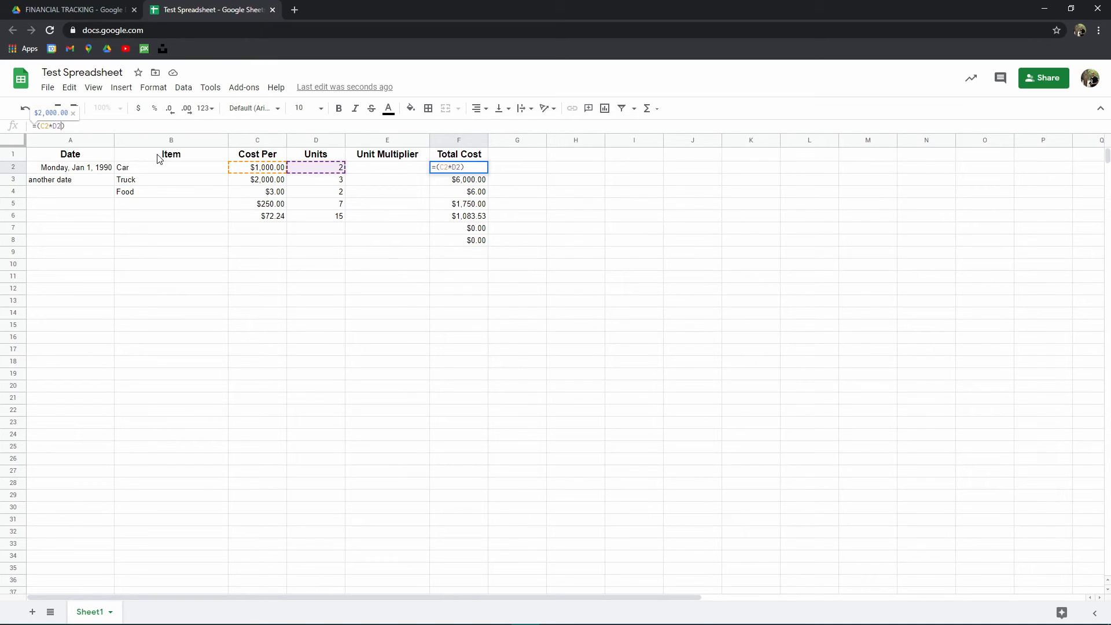
type("*")
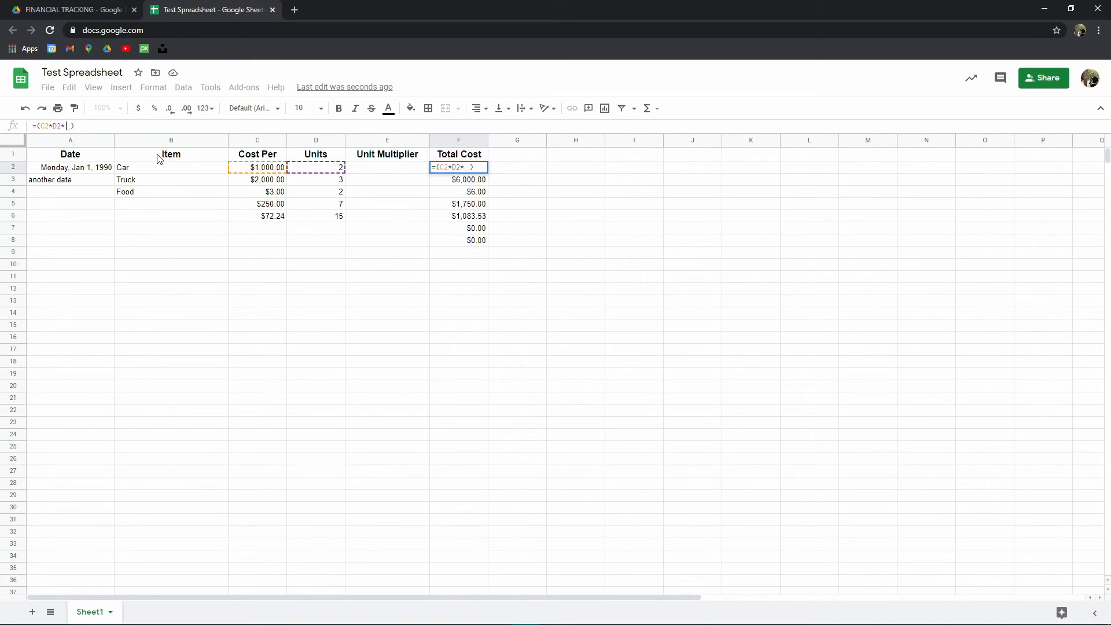
left_click(393, 168)
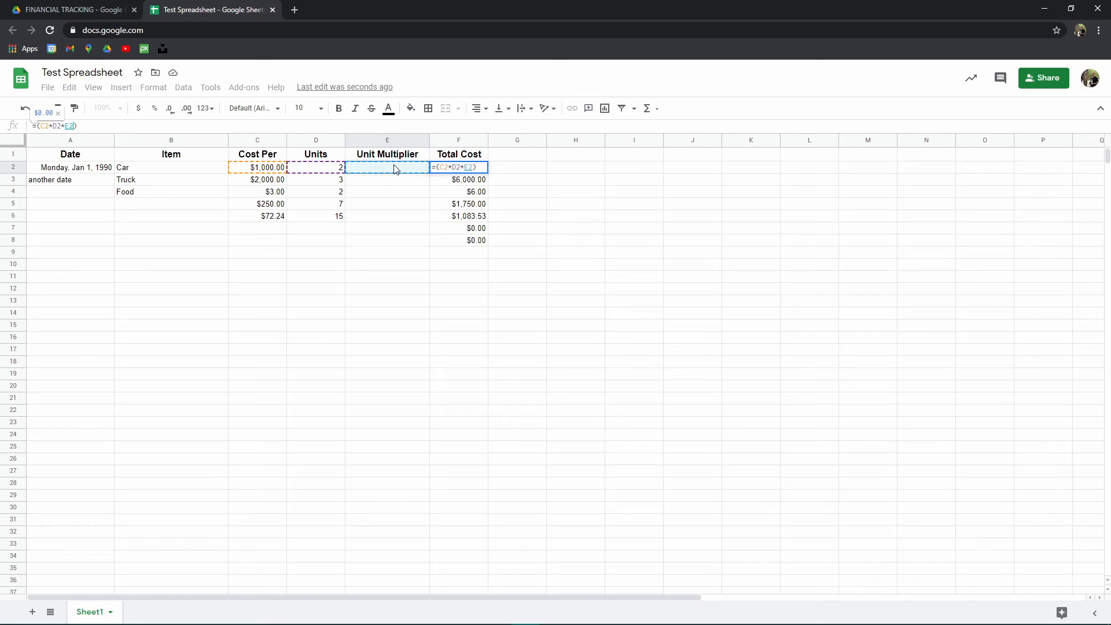
key("Return")
left_click(467, 169)
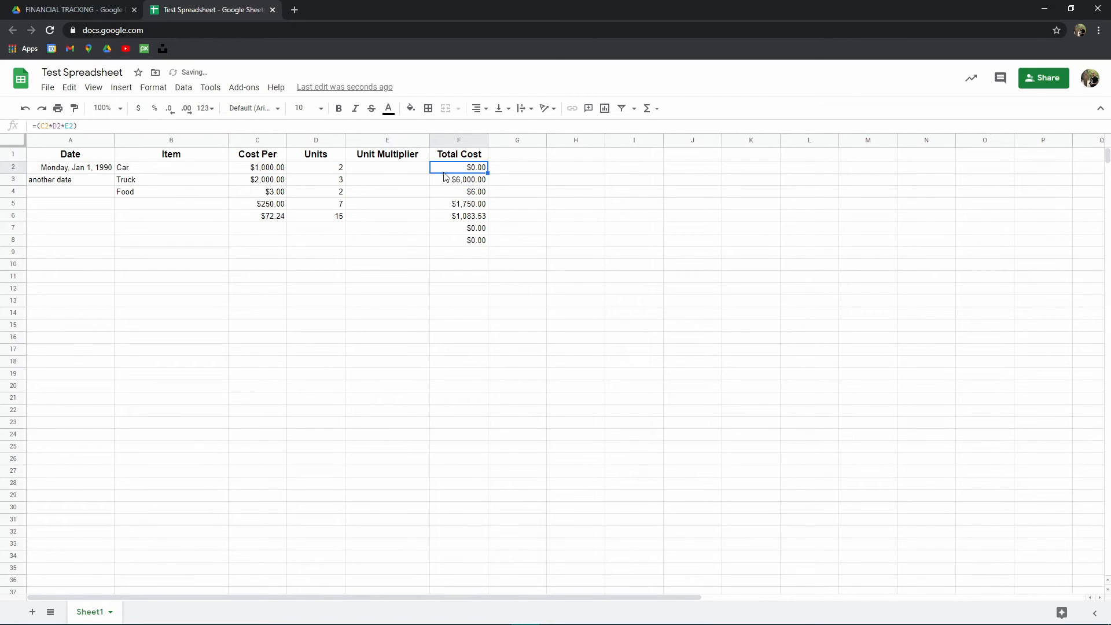
- Enter 1 as the unit multiplier for the Car row
left_click(408, 173)
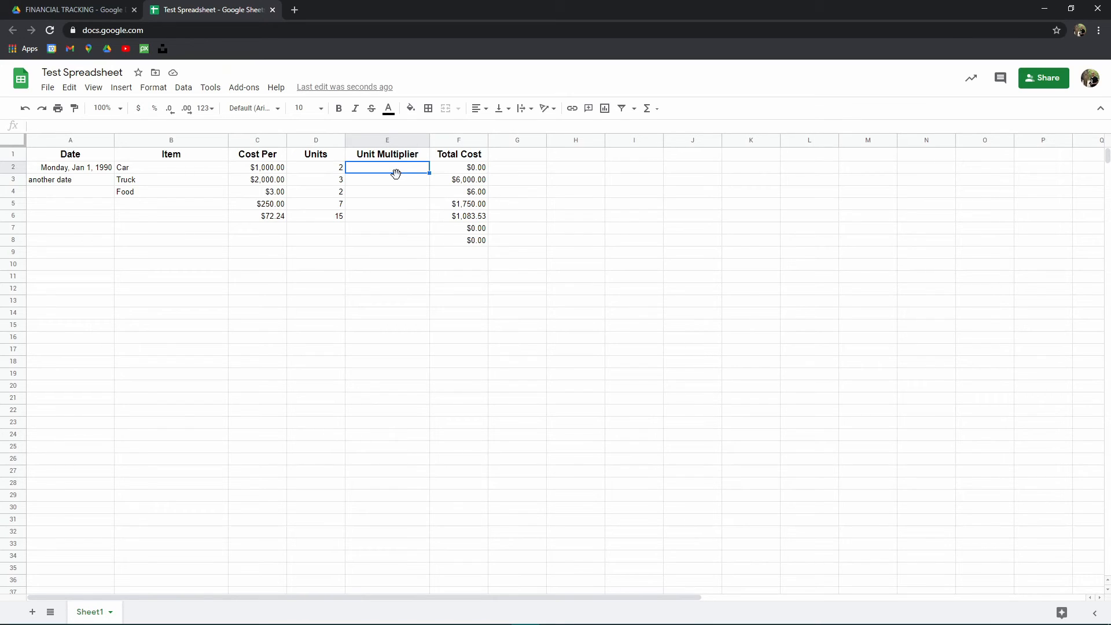
type("1")
key("Tab")
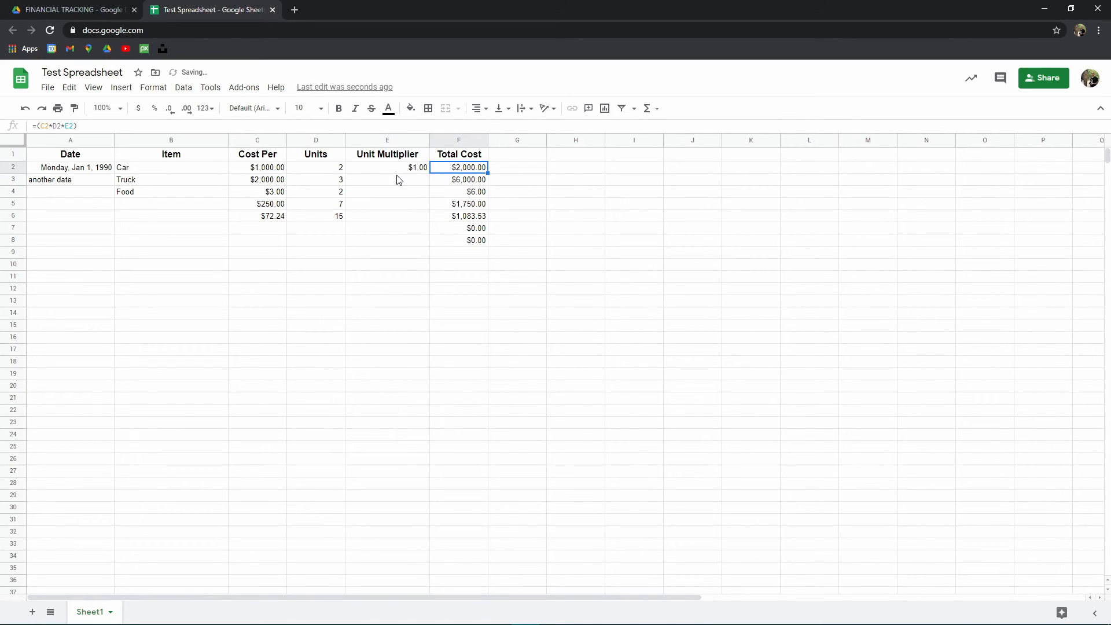
- Remove the currency format from the whole Unit Multiplier column
left_click(399, 180)
left_click(404, 140)
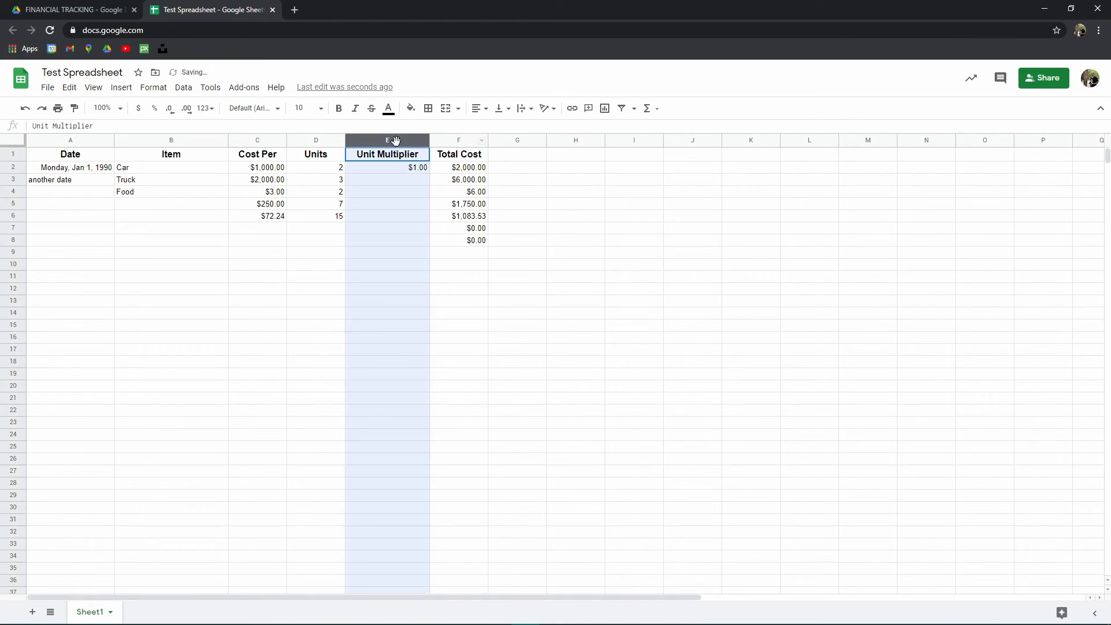
left_click(138, 109)
left_click(153, 87)
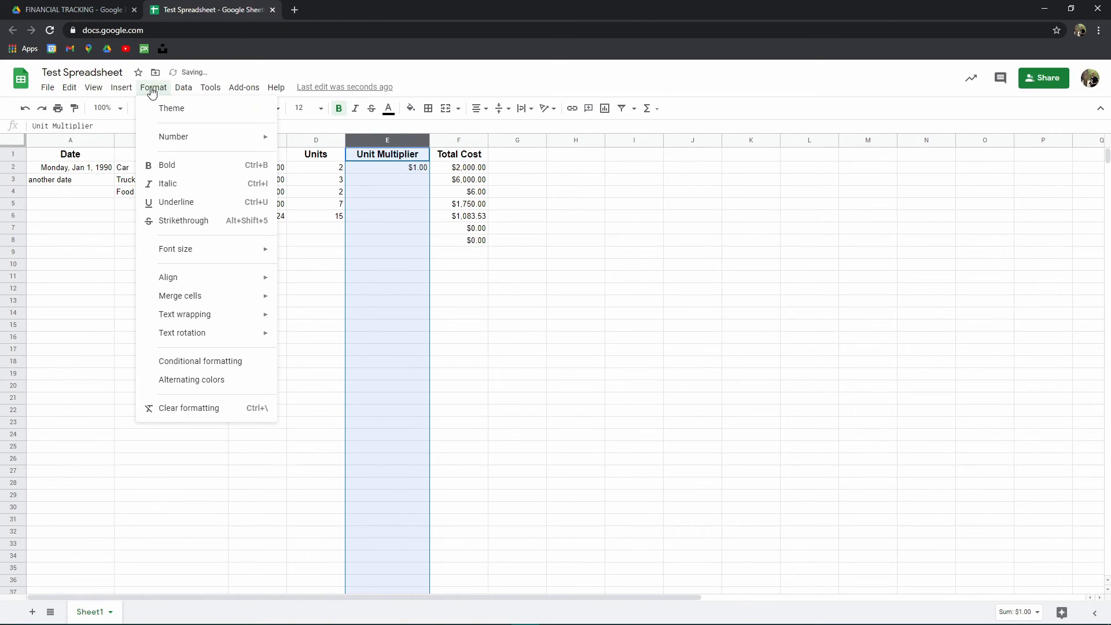
mouse_move(193, 139)
left_click(339, 145)
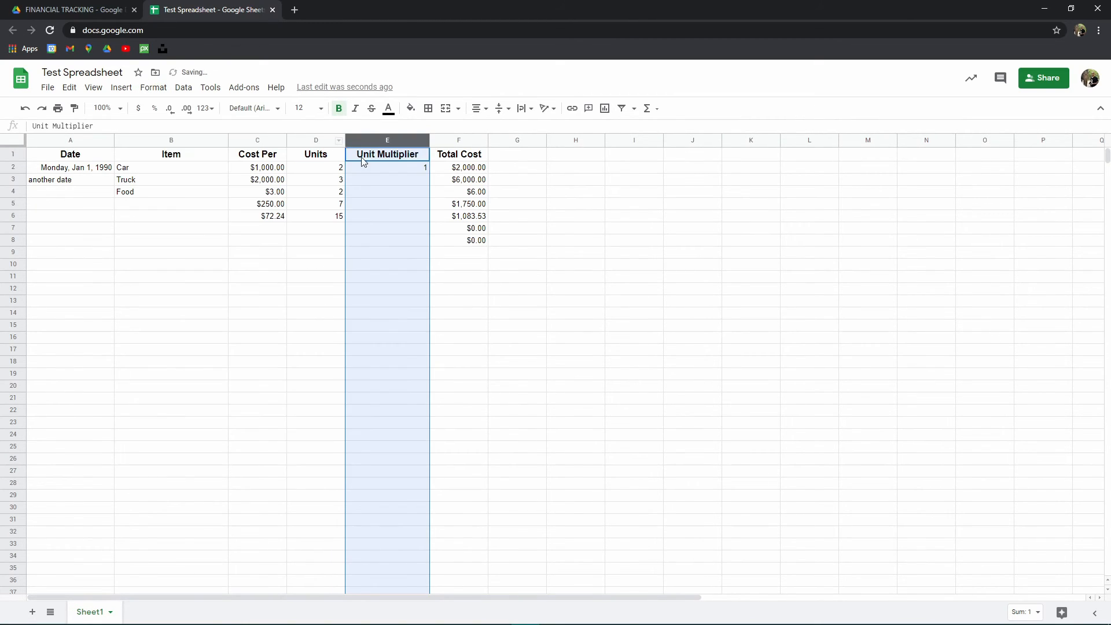
- Enter 1 as the unit multiplier for the Truck row
left_click(414, 170)
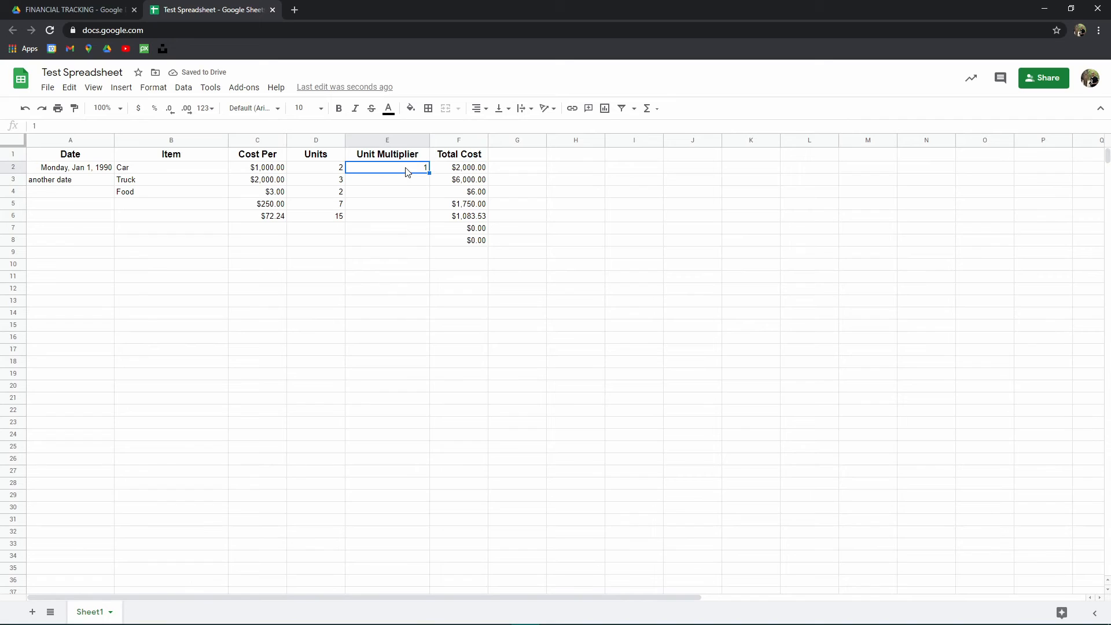
key("Down")
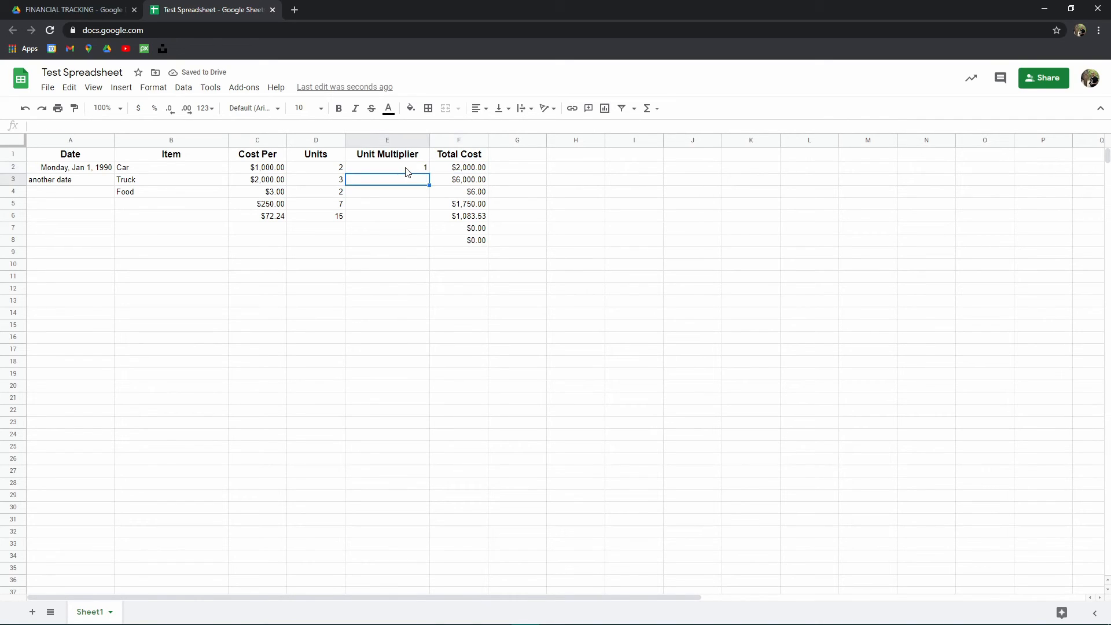
type("1")
key("Return")
- Fill row 2's Total Cost formula down the column through row 14
left_click(481, 167)
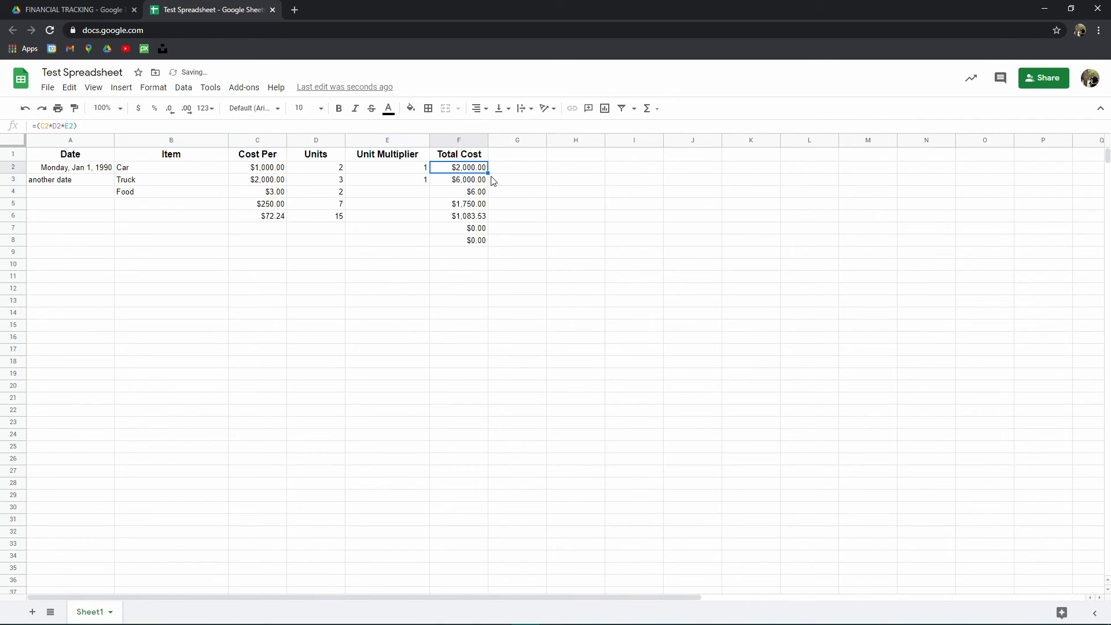
left_click_drag(489, 174, 501, 316)
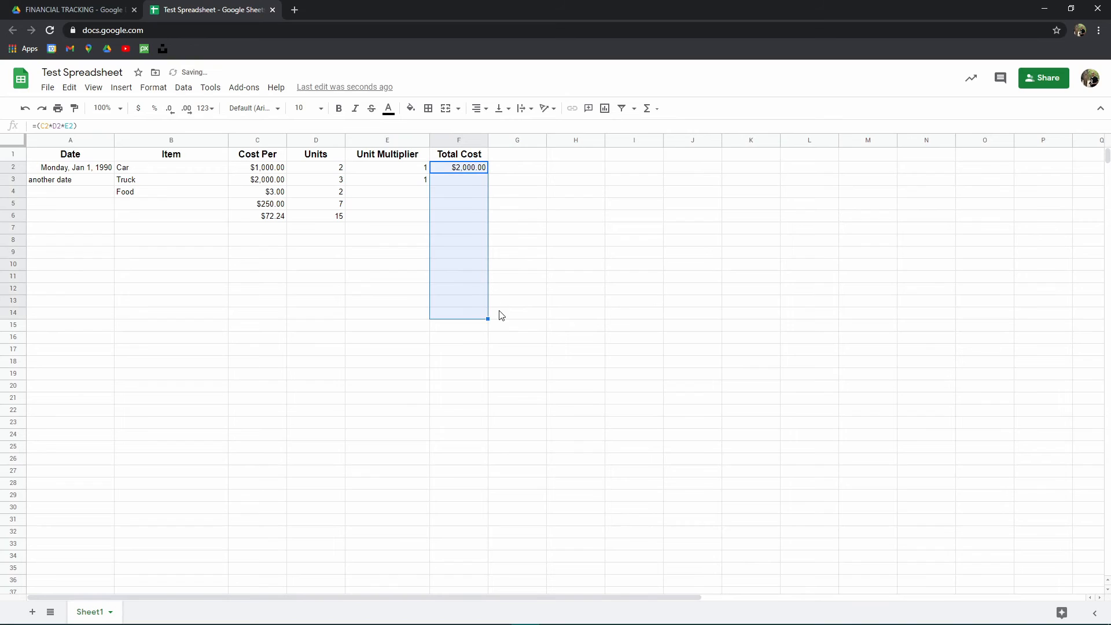
- Enter 1 as the unit multiplier in rows 4, 5 and 6
left_click(388, 190)
type("1")
key("Return")
type("1")
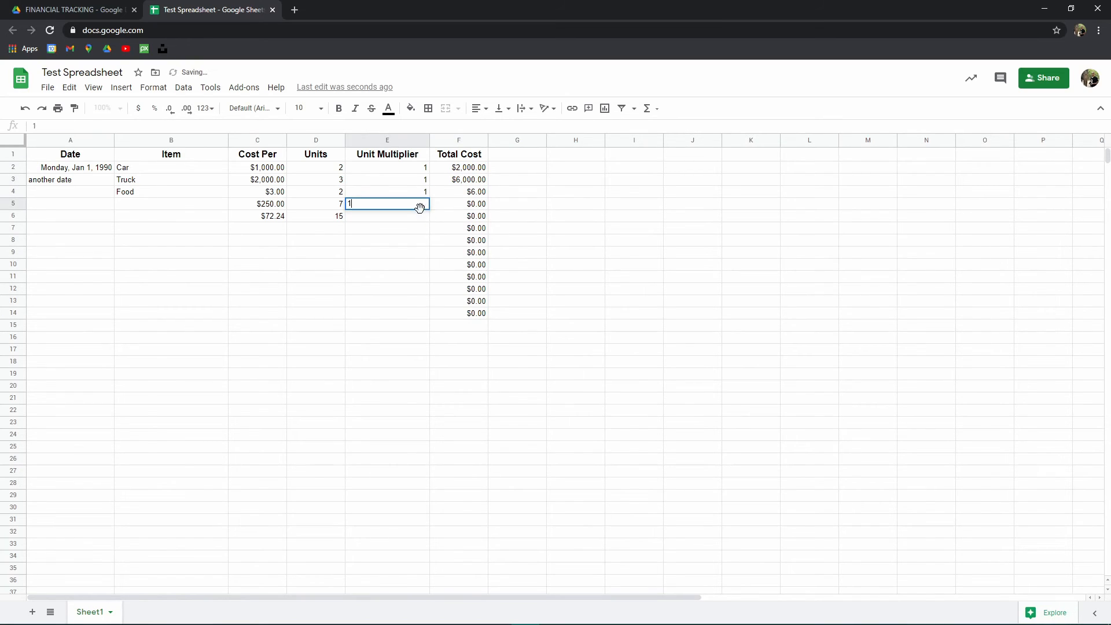
key("Return")
type("1")
key("Return")
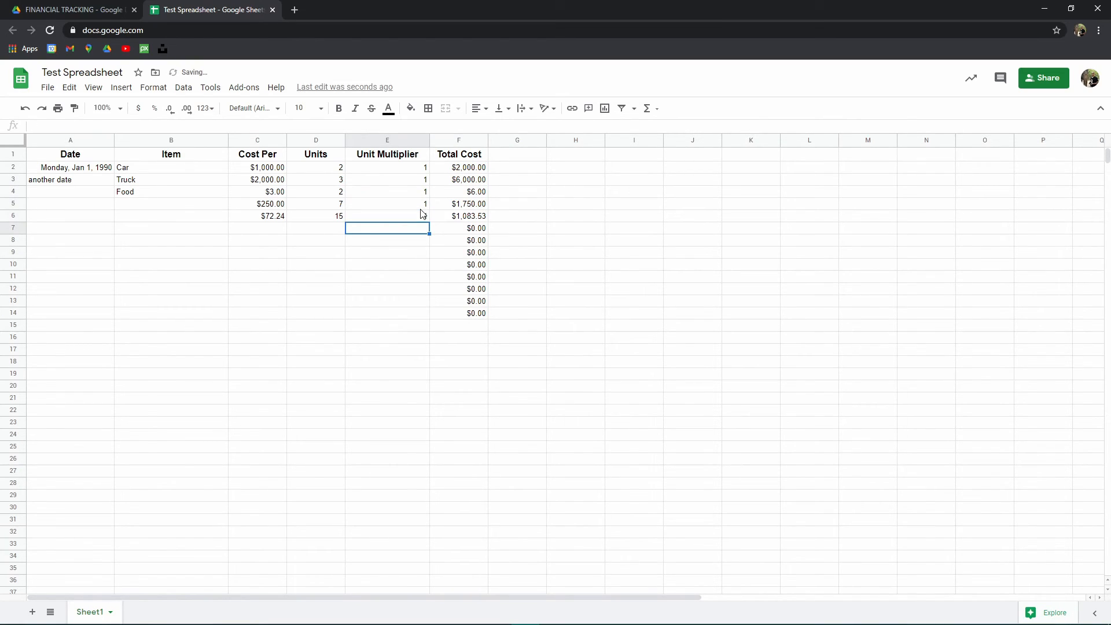
- Inspect the Cost Per, Units and Unit Multiplier cells of the first expense rows
left_click(470, 169)
left_click(418, 168)
left_click_drag(418, 202, 421, 216)
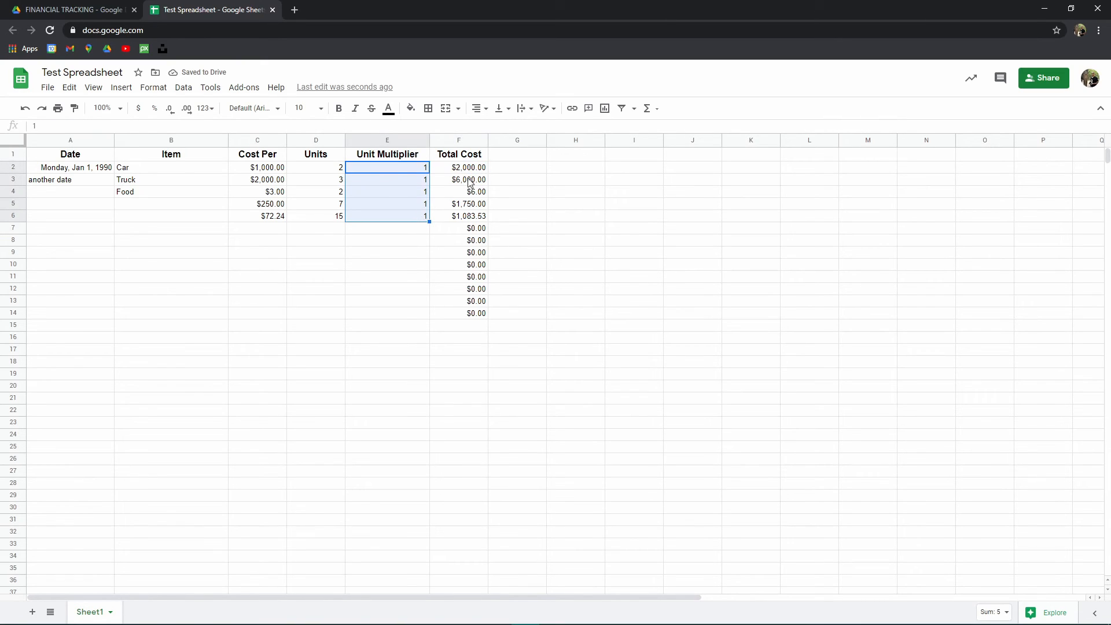
left_click(275, 157)
left_click(320, 169)
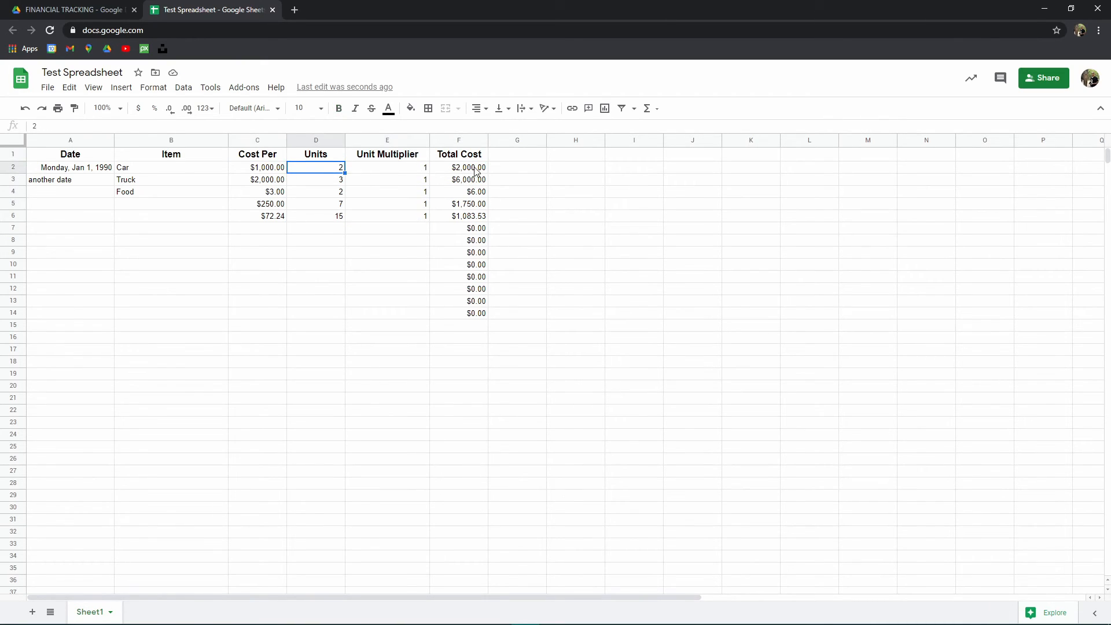
left_click(133, 196)
left_click(271, 197)
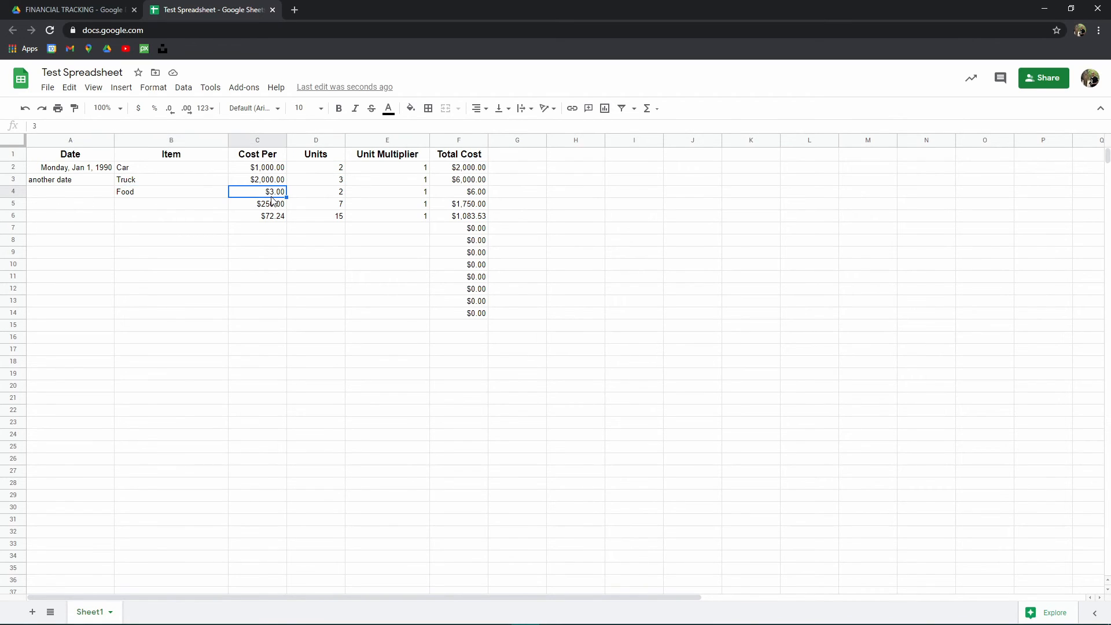
left_click(310, 194)
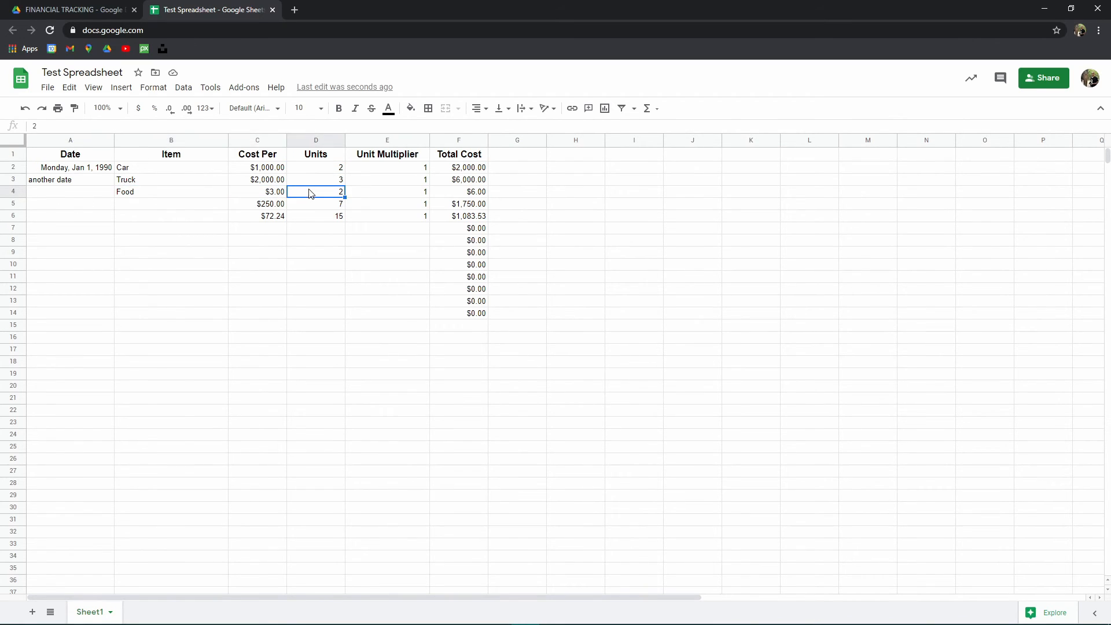
- Set the Food row's unit multiplier to 10
left_click(374, 193)
double_click(374, 194)
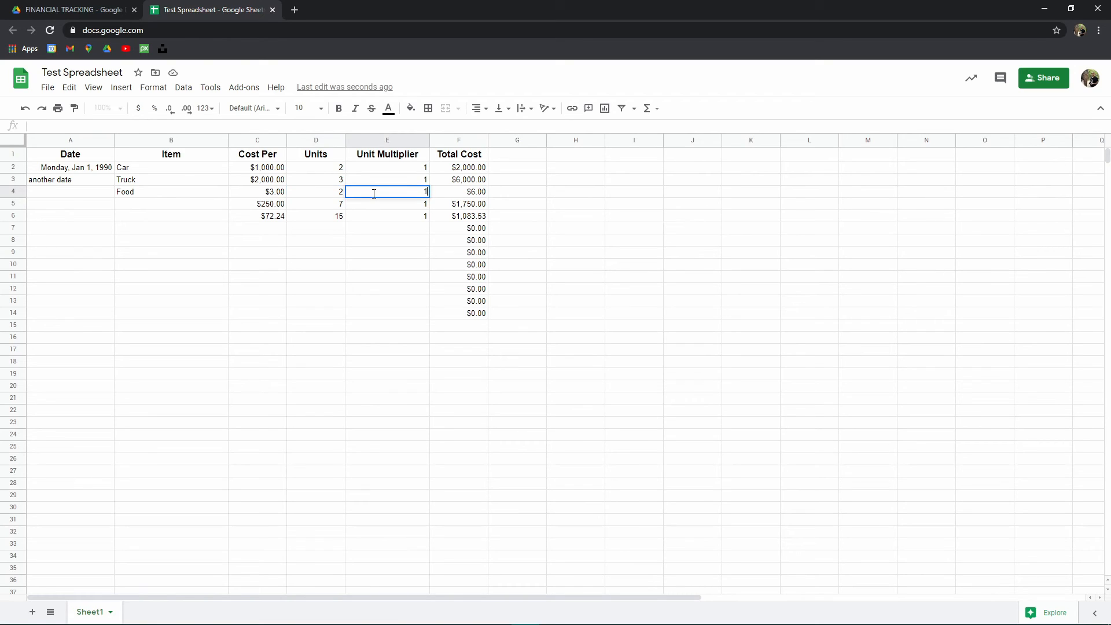
key("Tab")
key("Down")
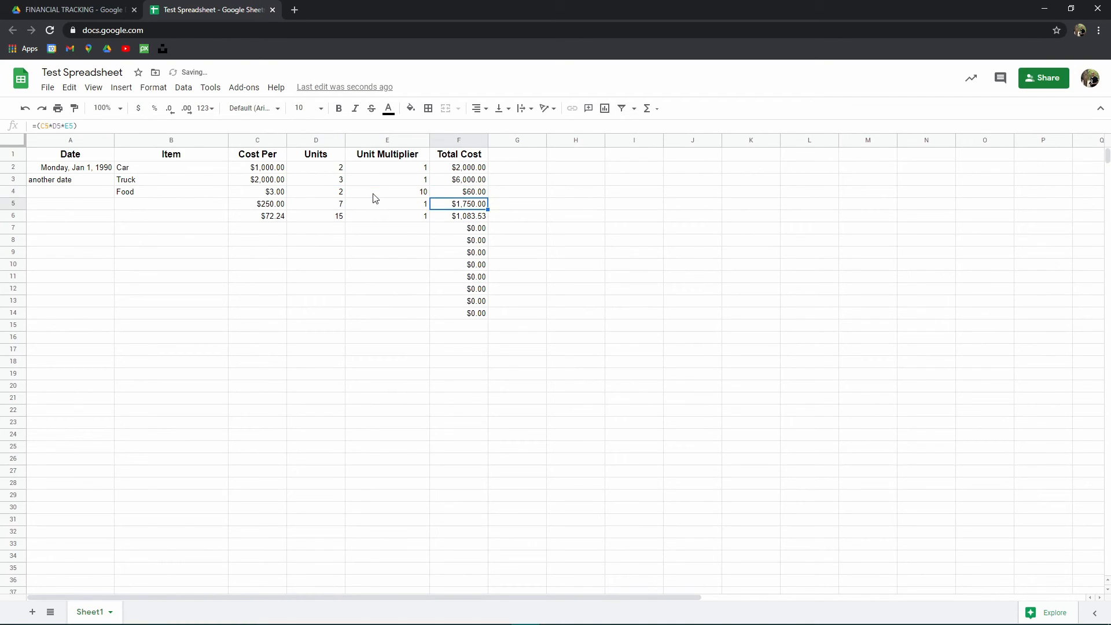
- Delete the Unit Multiplier column
left_click(471, 181)
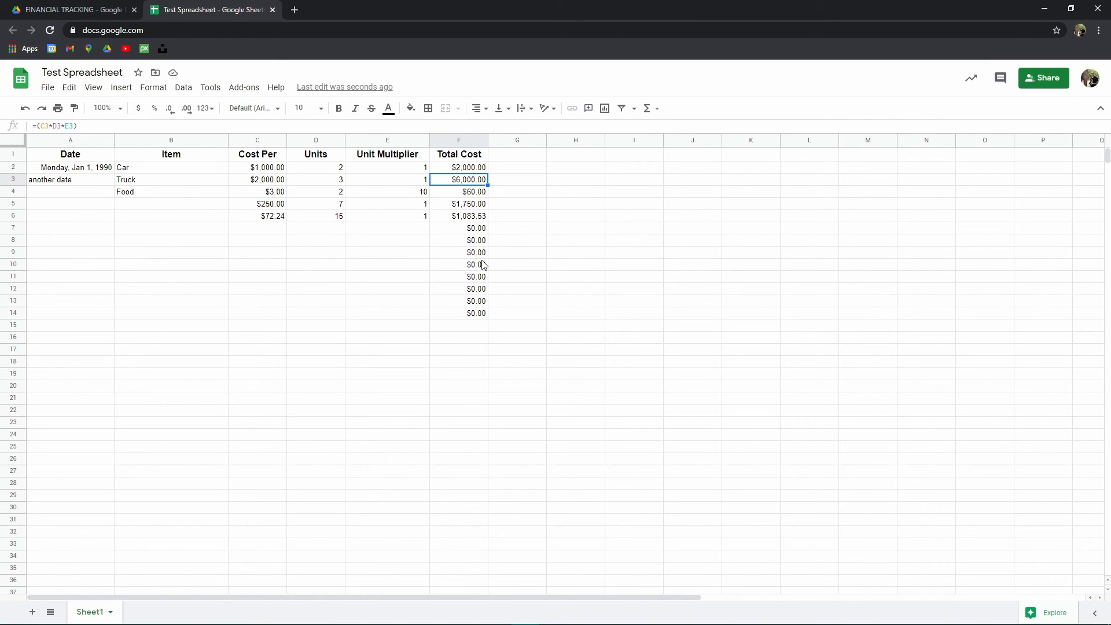
left_click(397, 140)
right_click(394, 141)
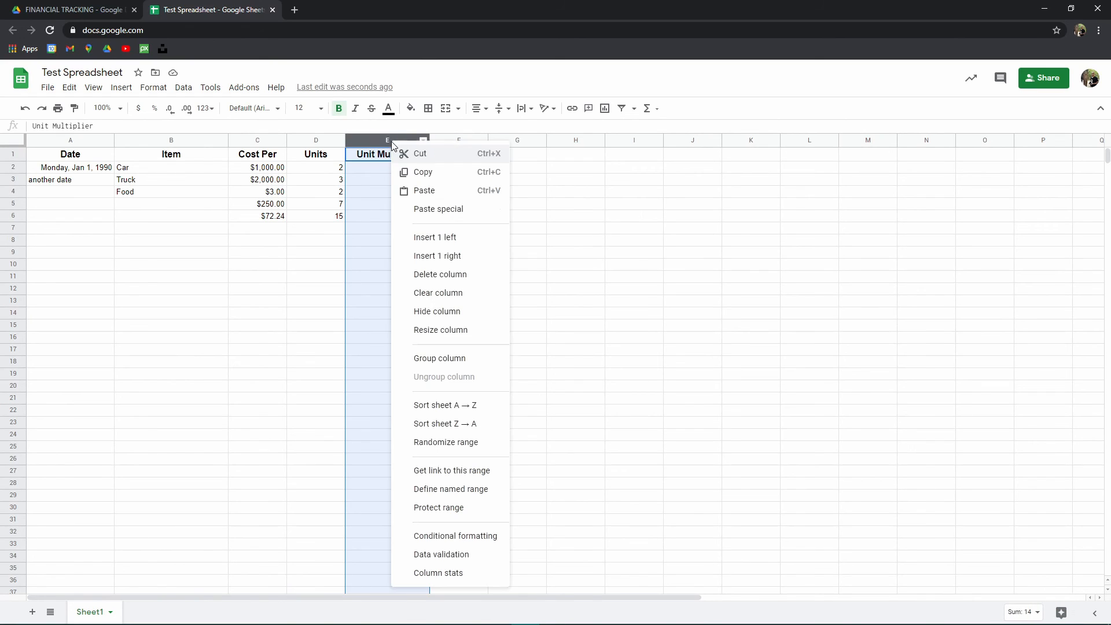
left_click(327, 166)
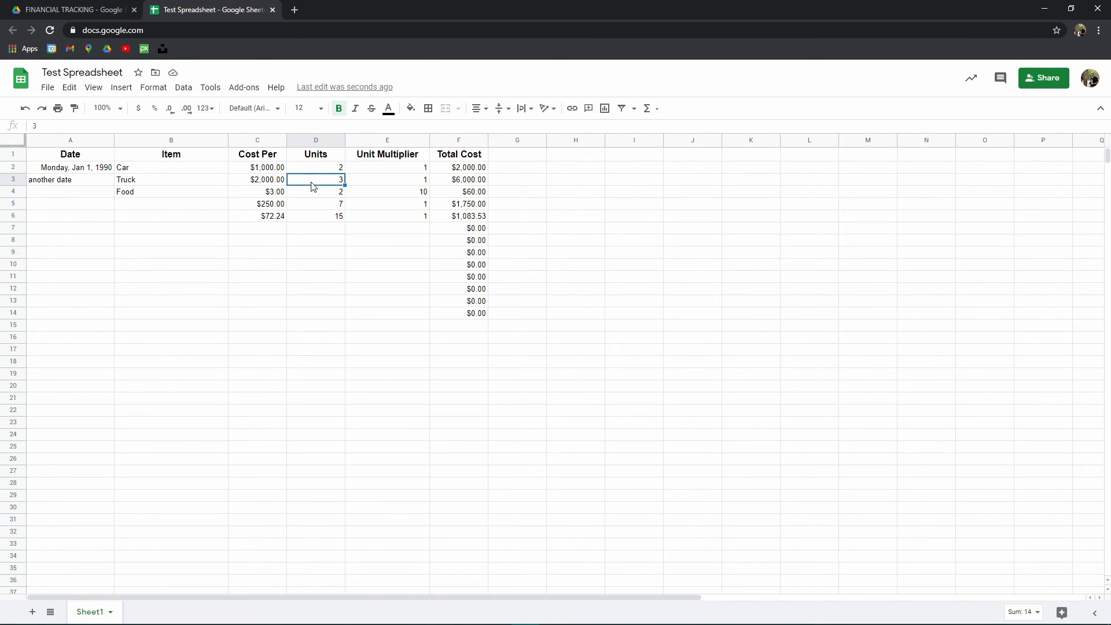
left_click(381, 138)
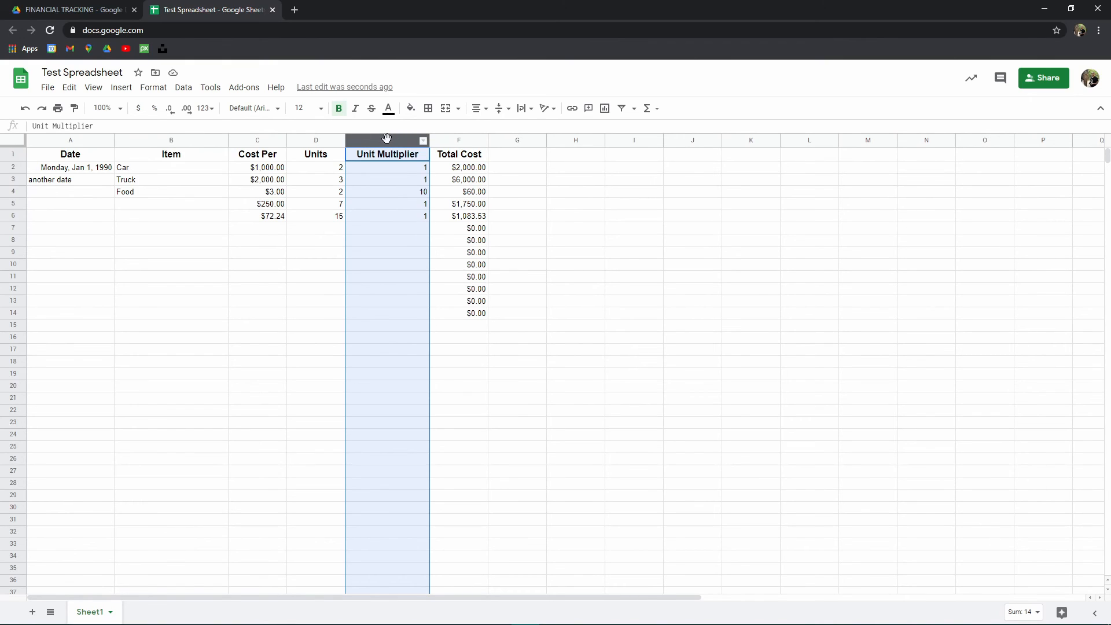
right_click(386, 137)
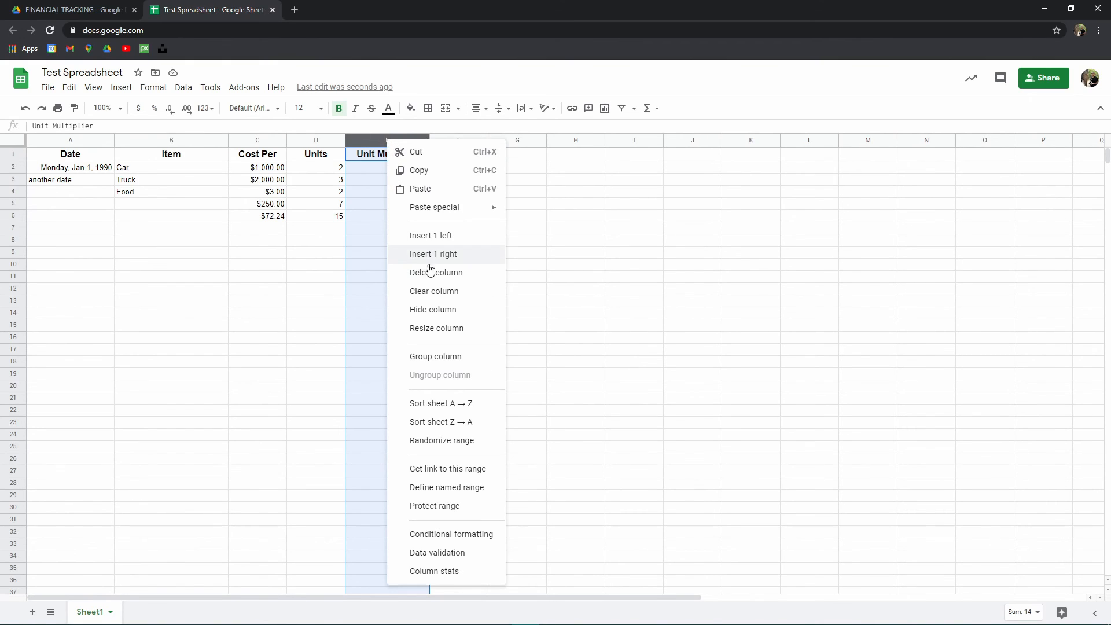
left_click(456, 272)
left_click(418, 206)
- Remove the broken reference from row 2's Total Cost formula, leaving Cost Per times Units
left_click(376, 169)
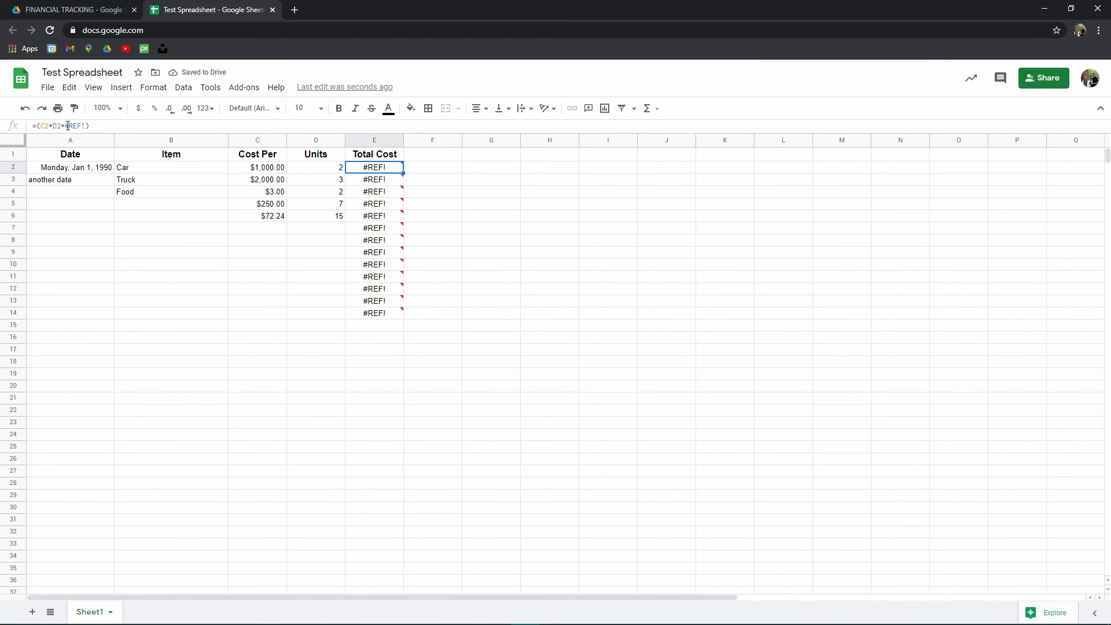
left_click_drag(61, 125, 85, 126)
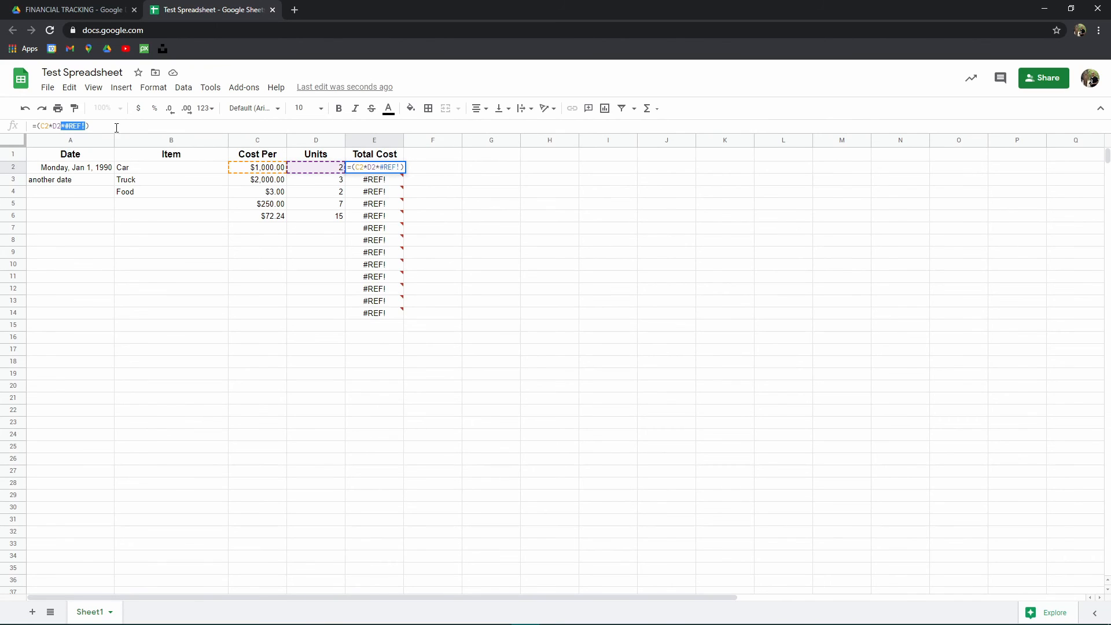
key("BackSpace")
key("Return")
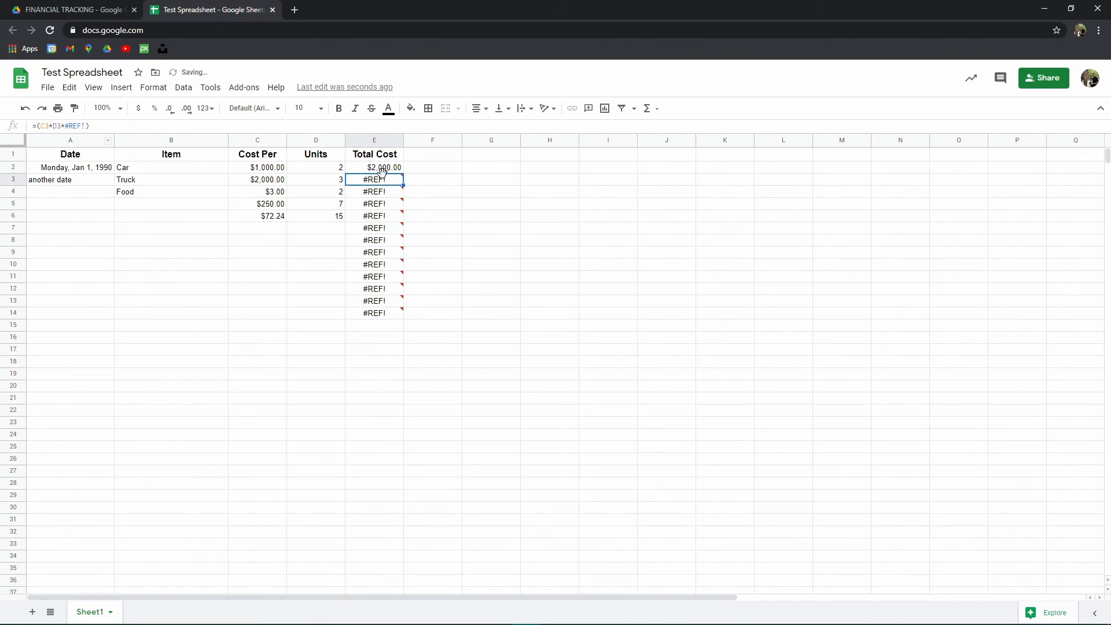
- Fill the repaired Total Cost formula down the column through row 14
left_click(382, 171)
left_click_drag(403, 173, 402, 316)
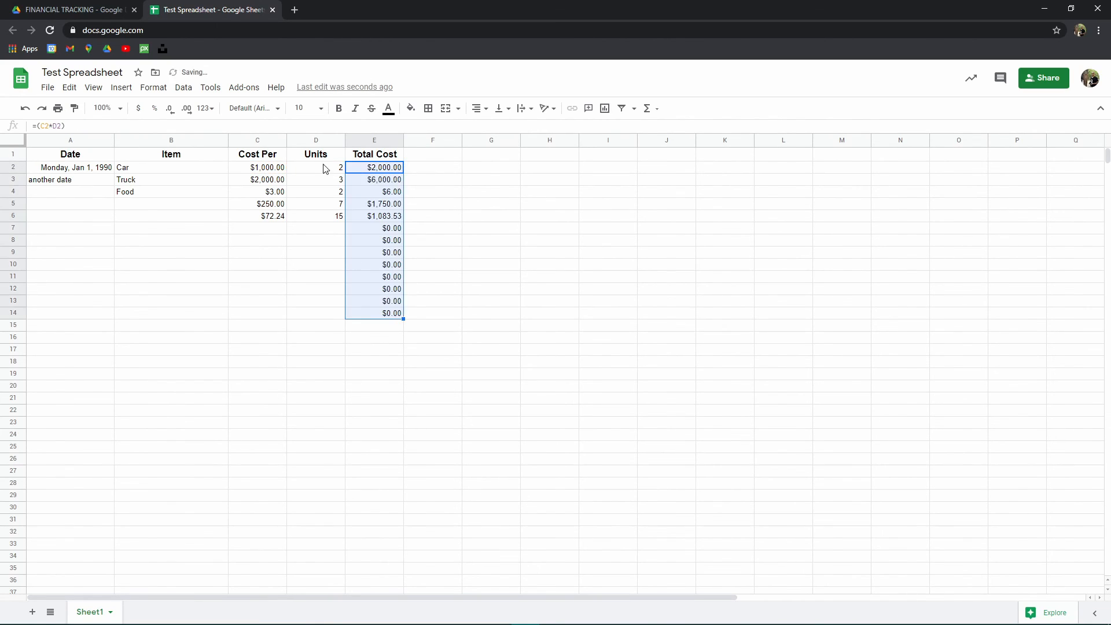
- Clear the Total Cost formulas in rows 9 to 15
left_click(261, 364)
left_click_drag(385, 279, 396, 330)
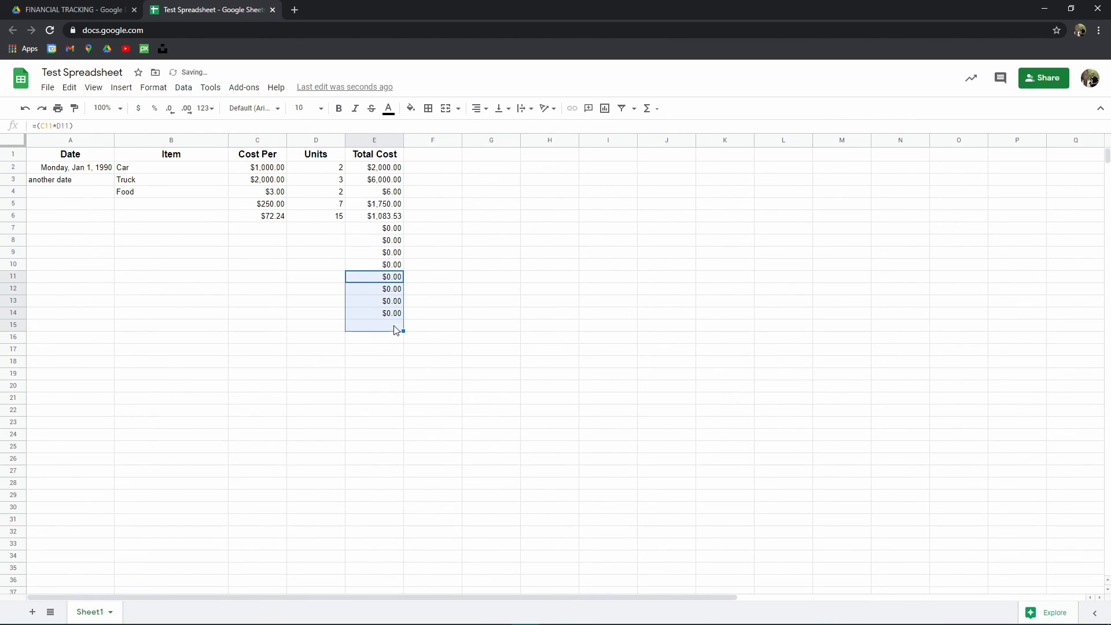
key("Delete")
left_click_drag(386, 253, 394, 347)
key("Delete")
left_click(290, 317)
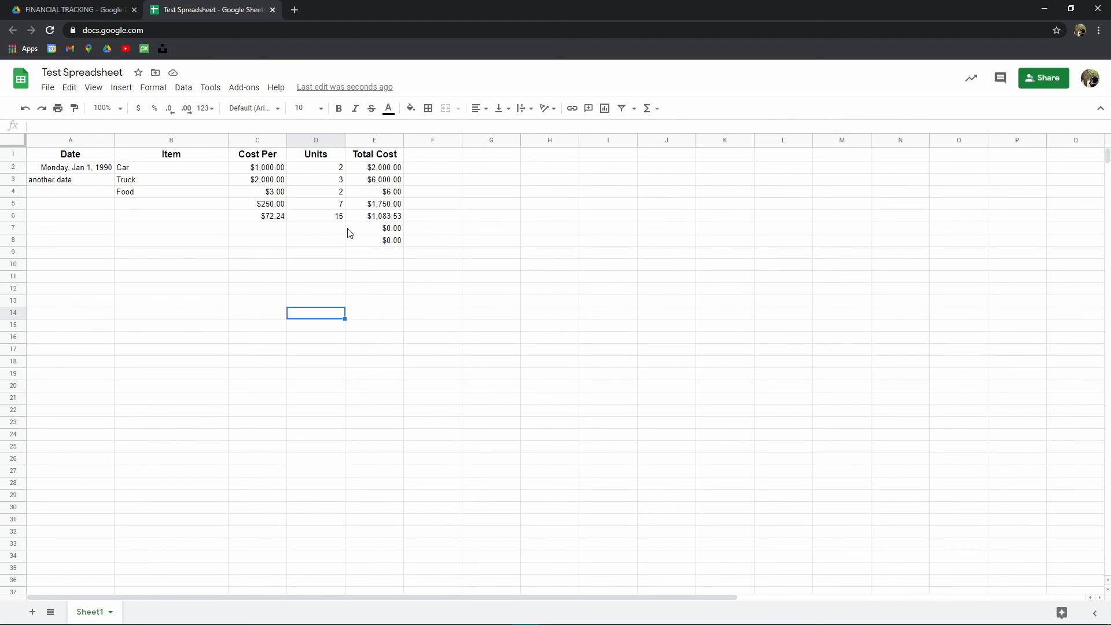
- Fill row 5's Total Cost formula far down the column, then undo the fill
left_click(398, 206)
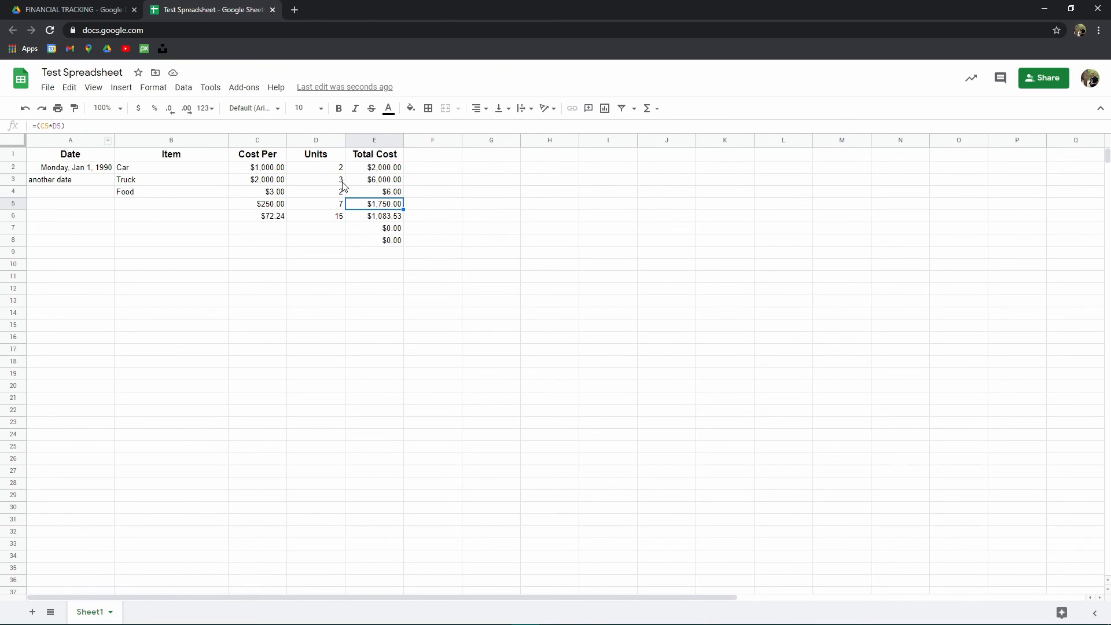
left_click_drag(404, 210, 410, 606)
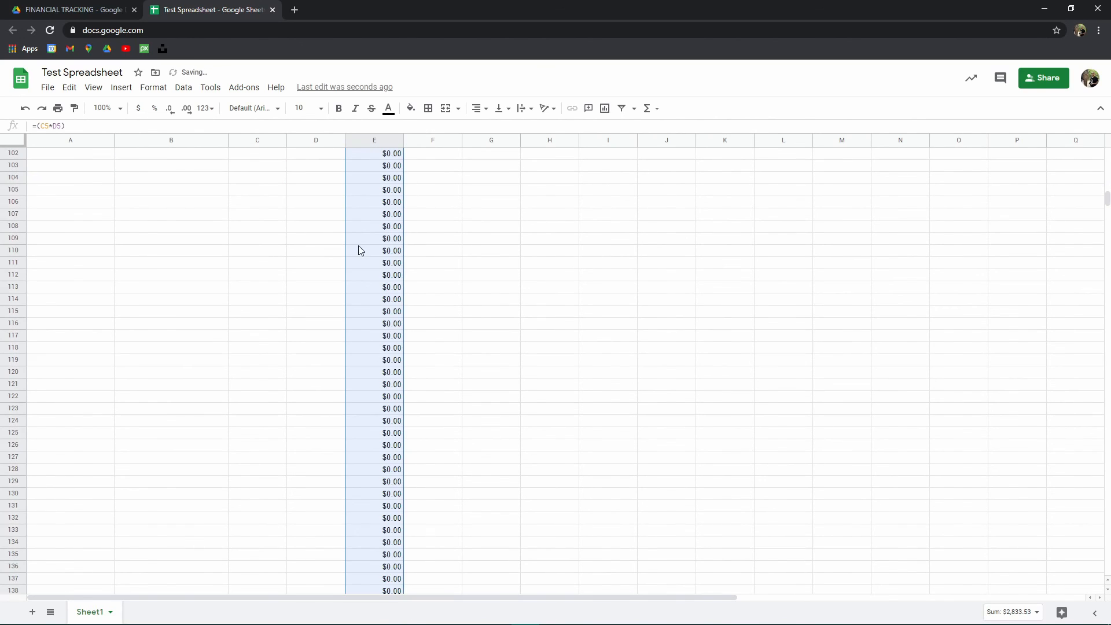
scroll(361, 348, "down", 5)
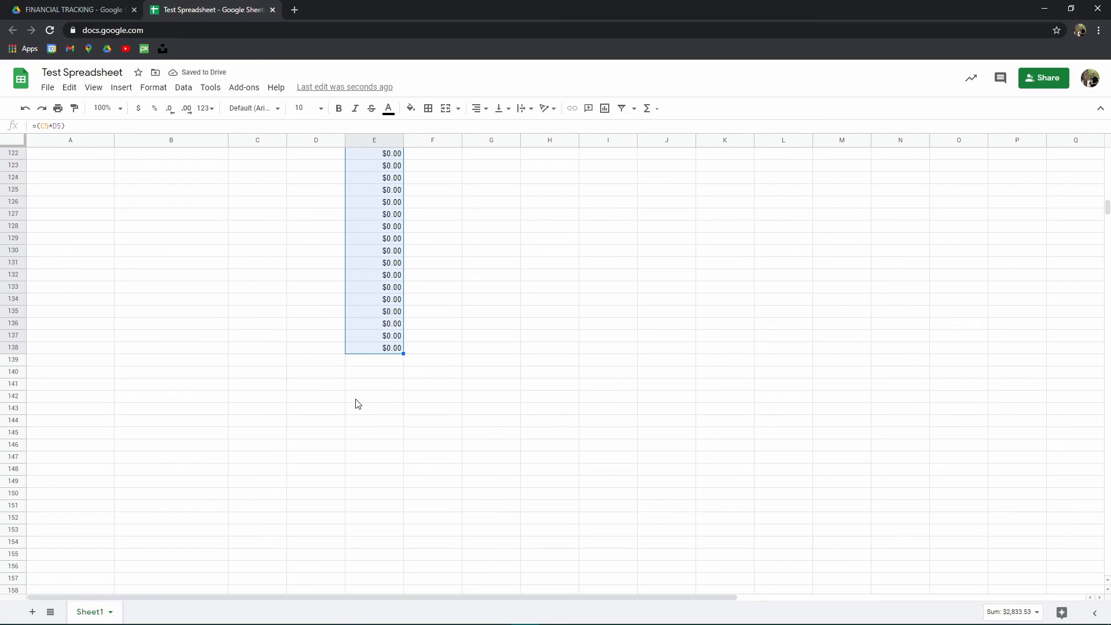
key("ctrl+z")
scroll(361, 401, "up", 20)
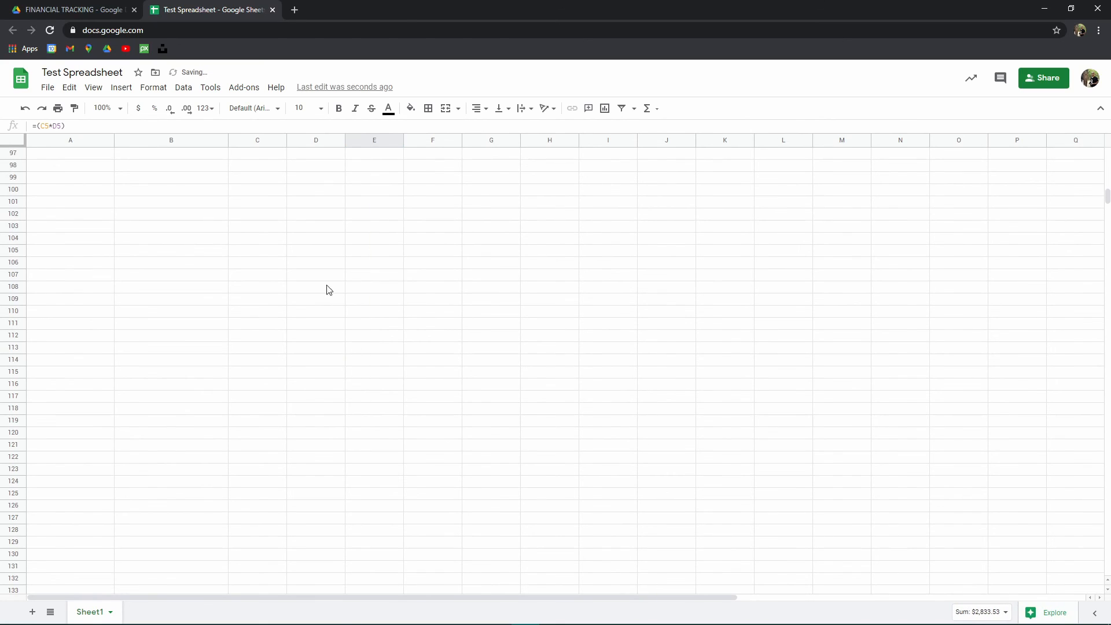
scroll(467, 274, "up", 2)
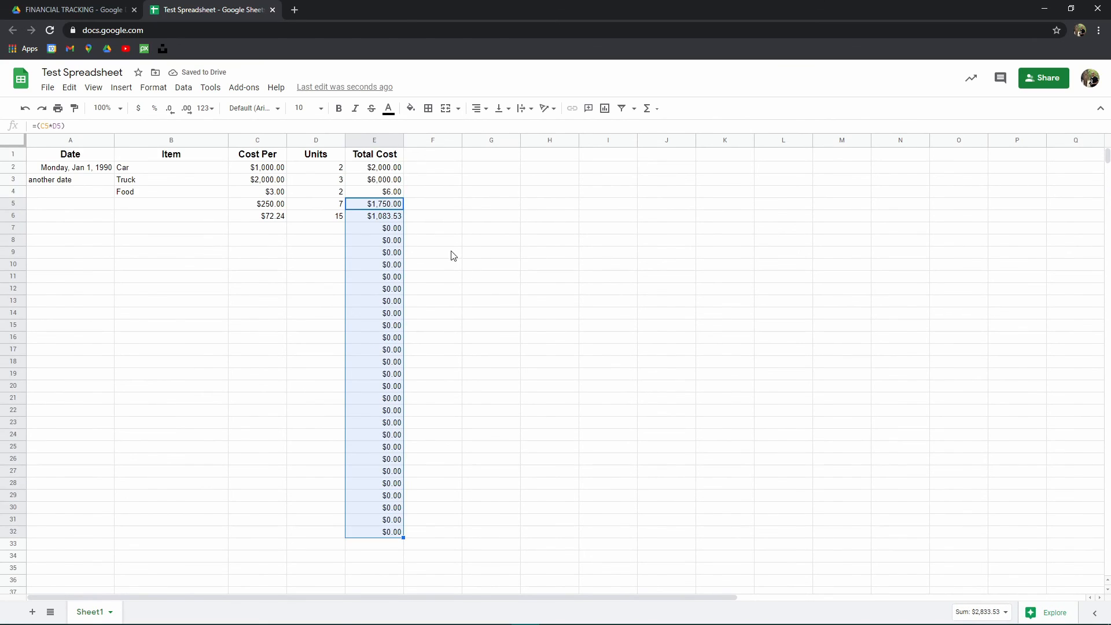
- Clear the Total Cost cells from row 7 down to row 32
left_click(372, 278)
left_click_drag(374, 228, 388, 534)
key("Delete")
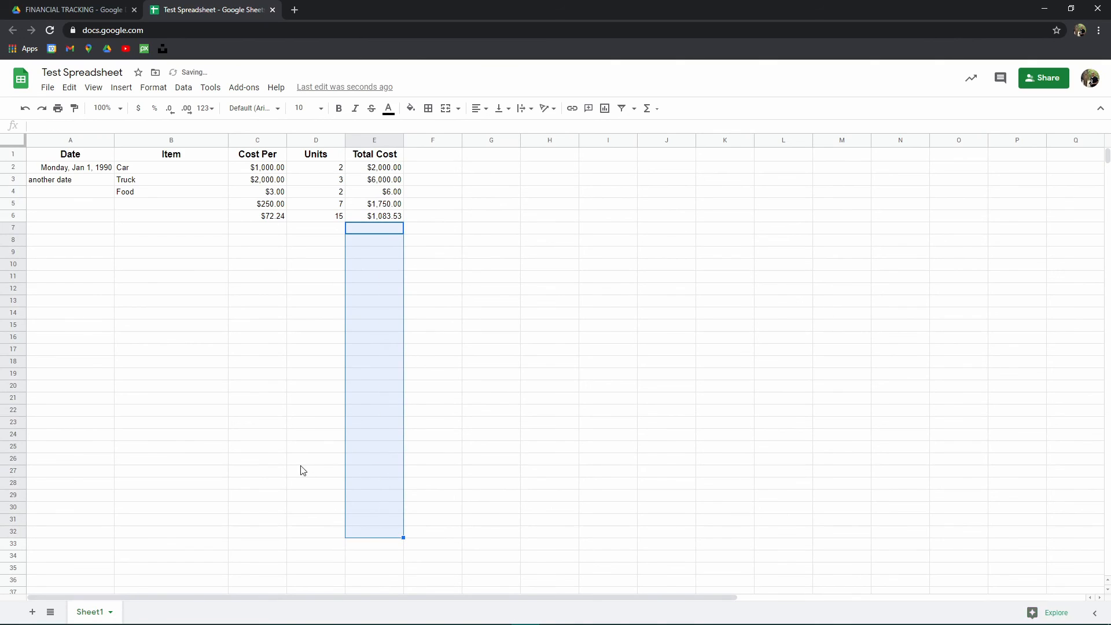
left_click(281, 422)
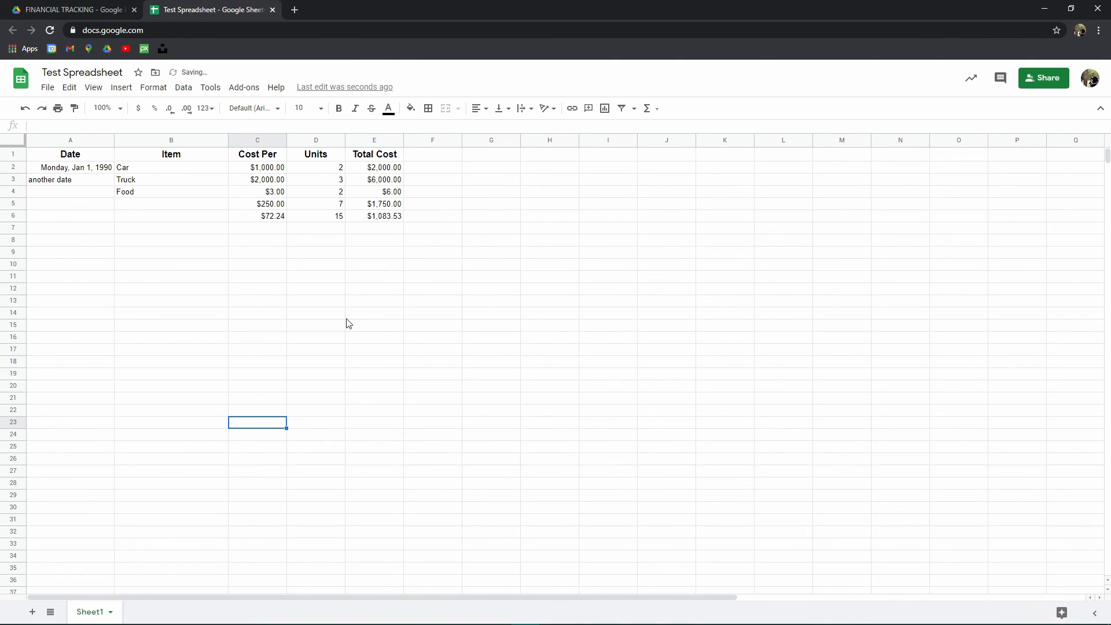